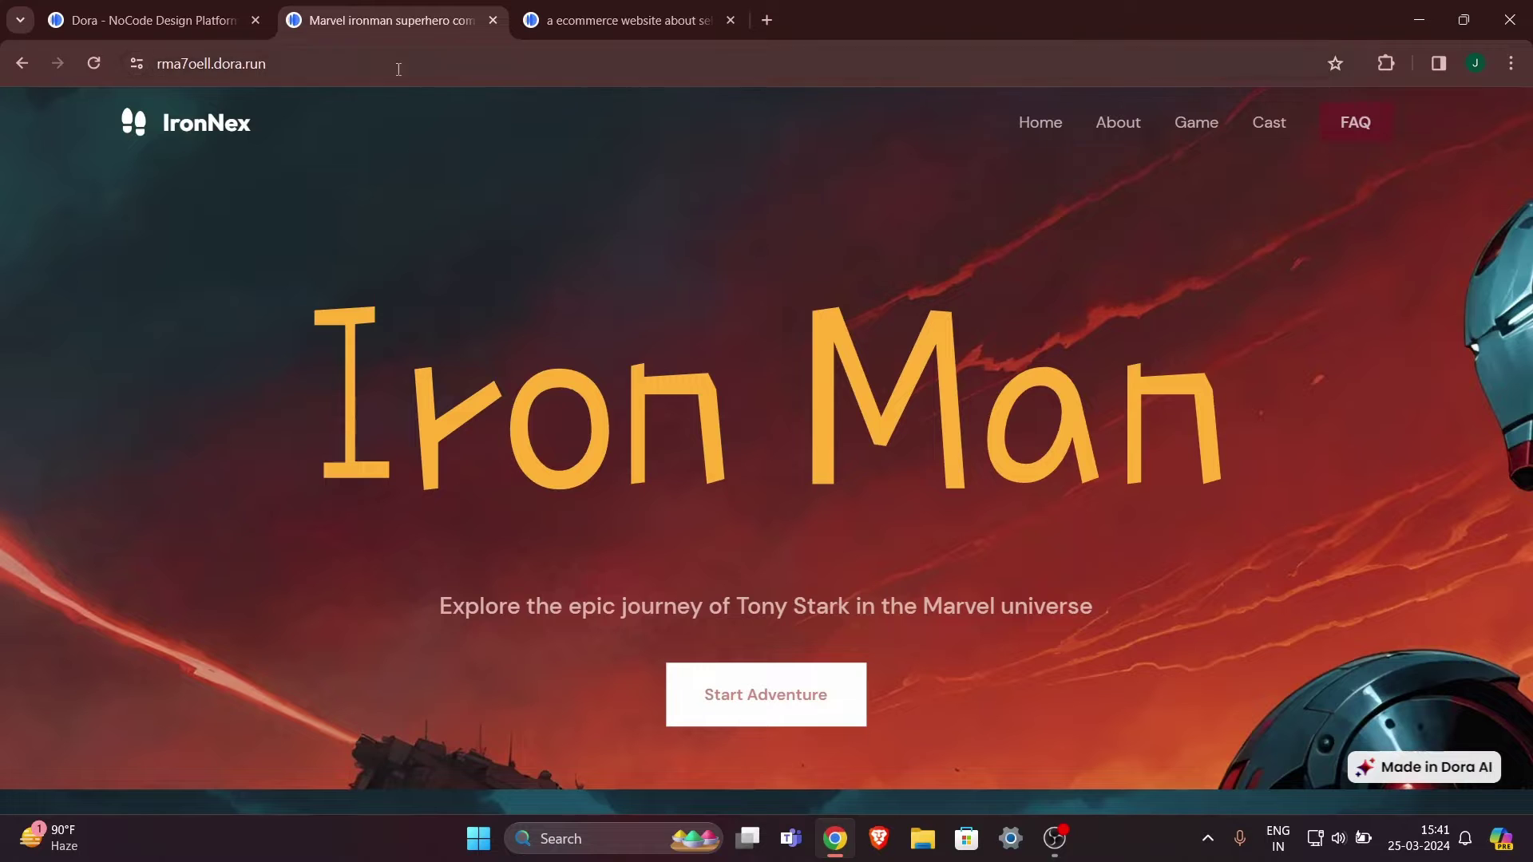
# Examine the Iron Man sample website, from its web address and hero section down through every section to the footer.
pyautogui.click(408, 63)
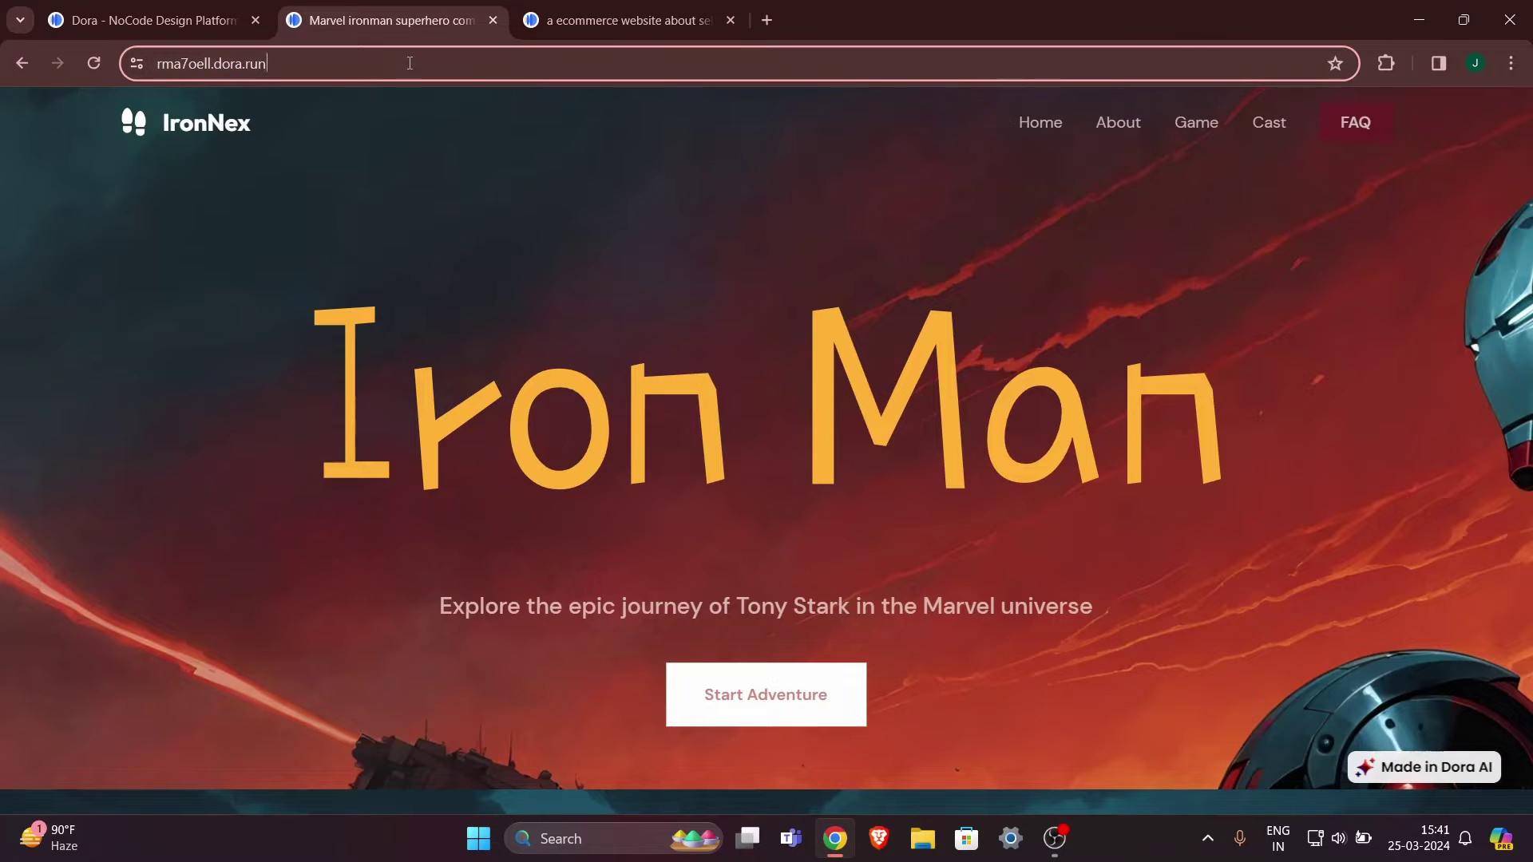
pyautogui.click(327, 61)
pyautogui.moveTo(327, 63)
pyautogui.mouseDown()
pyautogui.moveTo(154, 63)
pyautogui.moveTo(311, 63)
pyautogui.mouseUp()
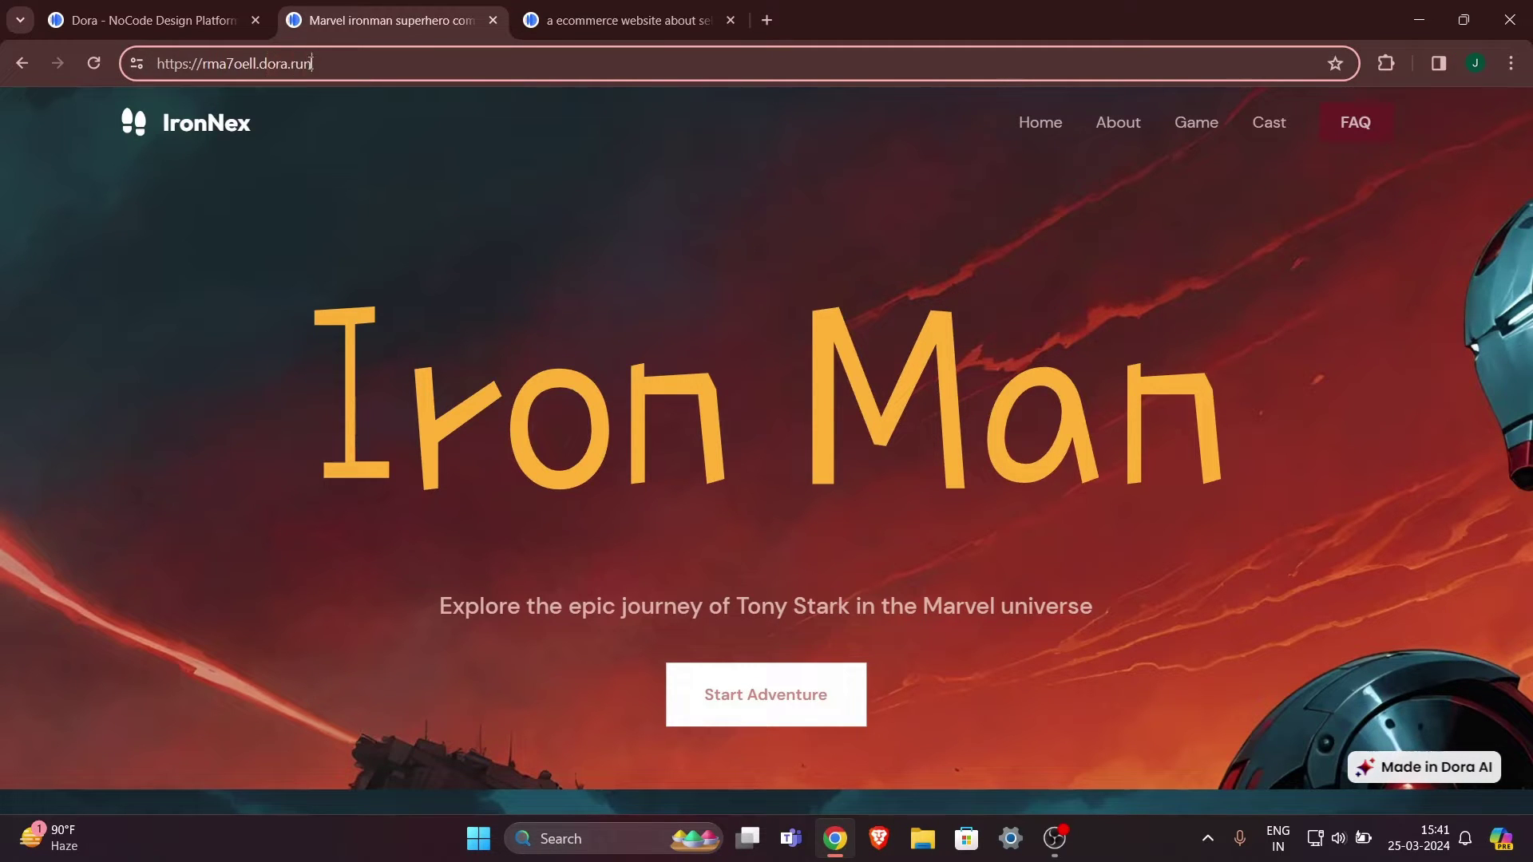
pyautogui.click(376, 173)
pyautogui.scroll(-2, 602, 492)
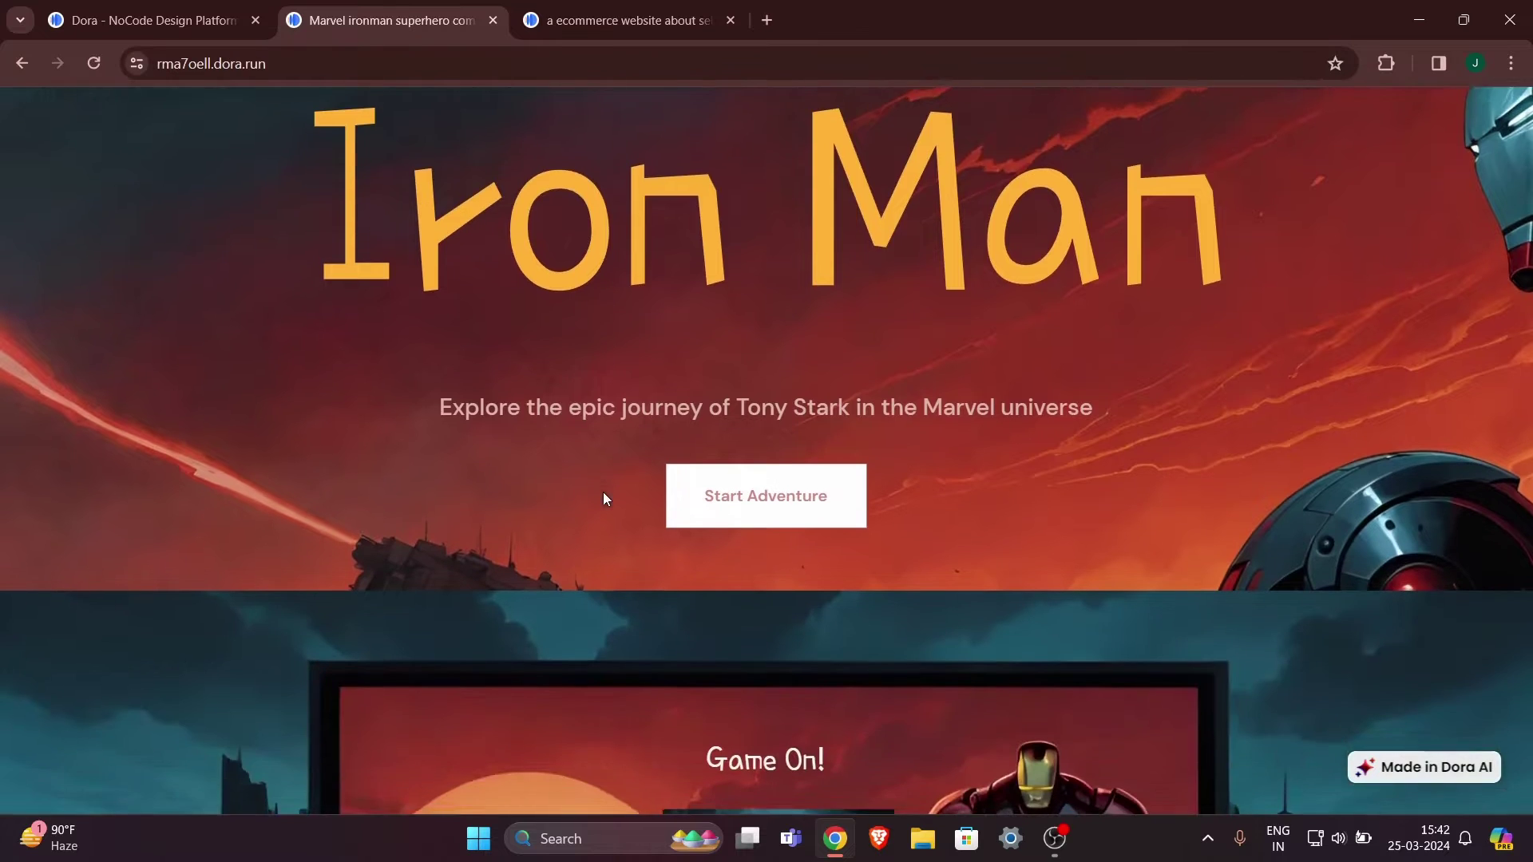
pyautogui.scroll(-8, 602, 491)
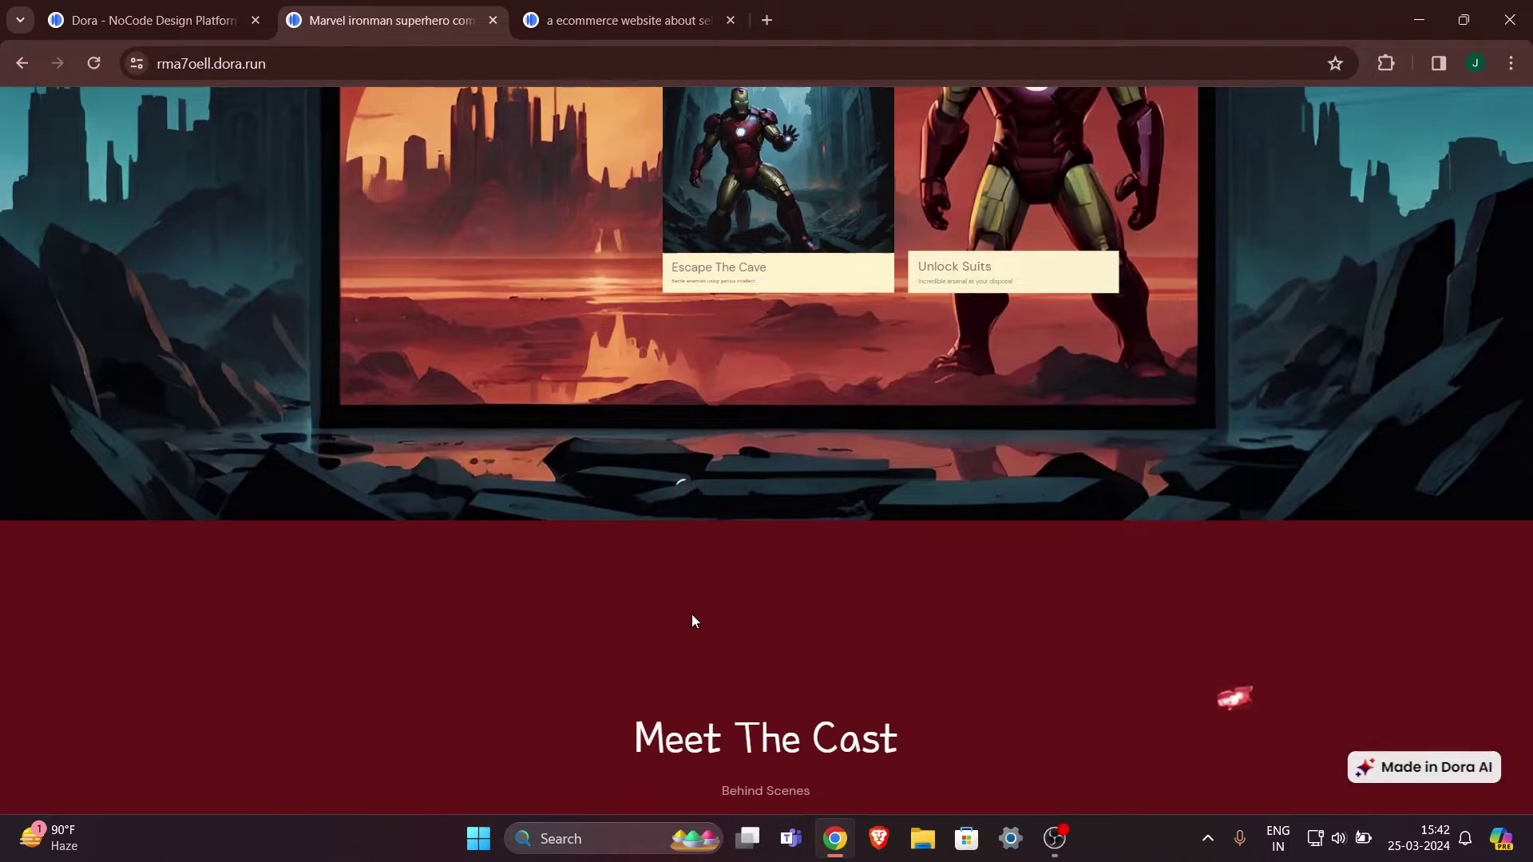
pyautogui.scroll(-1, 692, 621)
pyautogui.scroll(-2, 747, 629)
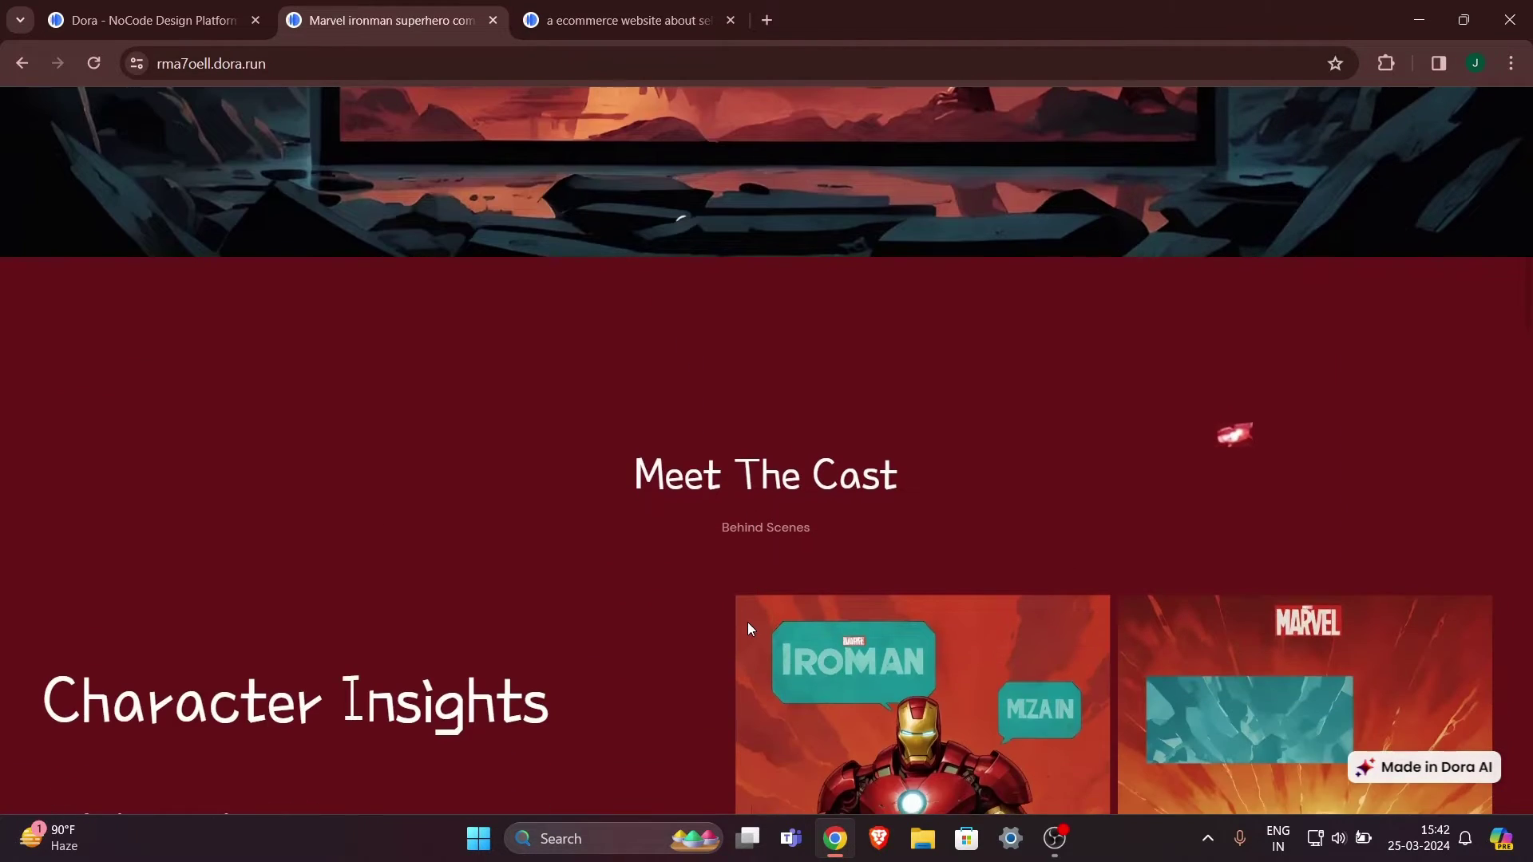
pyautogui.scroll(-2, 748, 623)
pyautogui.scroll(-2, 585, 574)
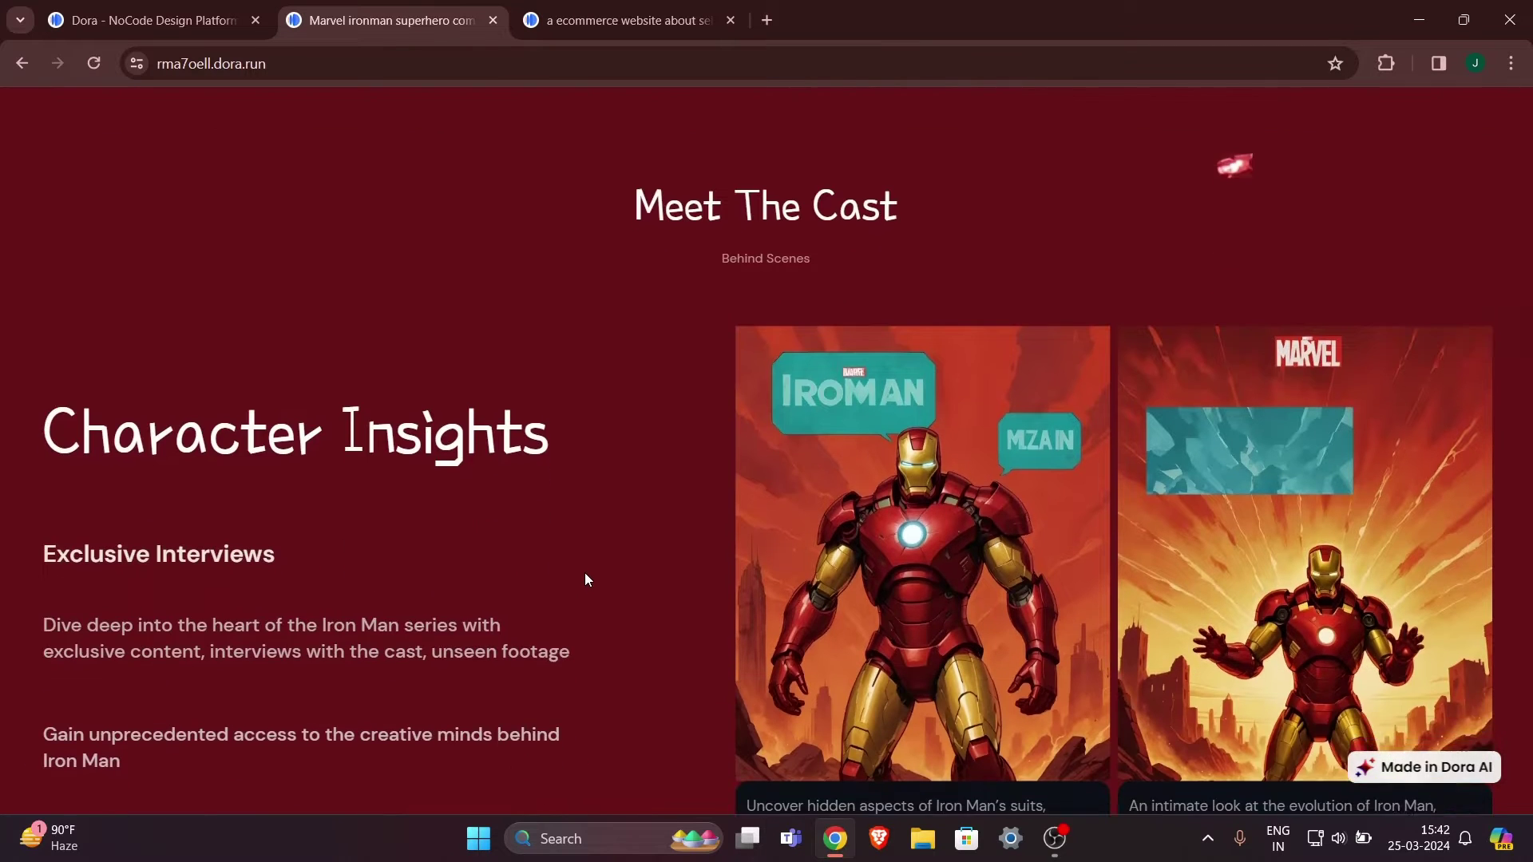
pyautogui.scroll(-1, 585, 576)
pyautogui.scroll(-10, 585, 579)
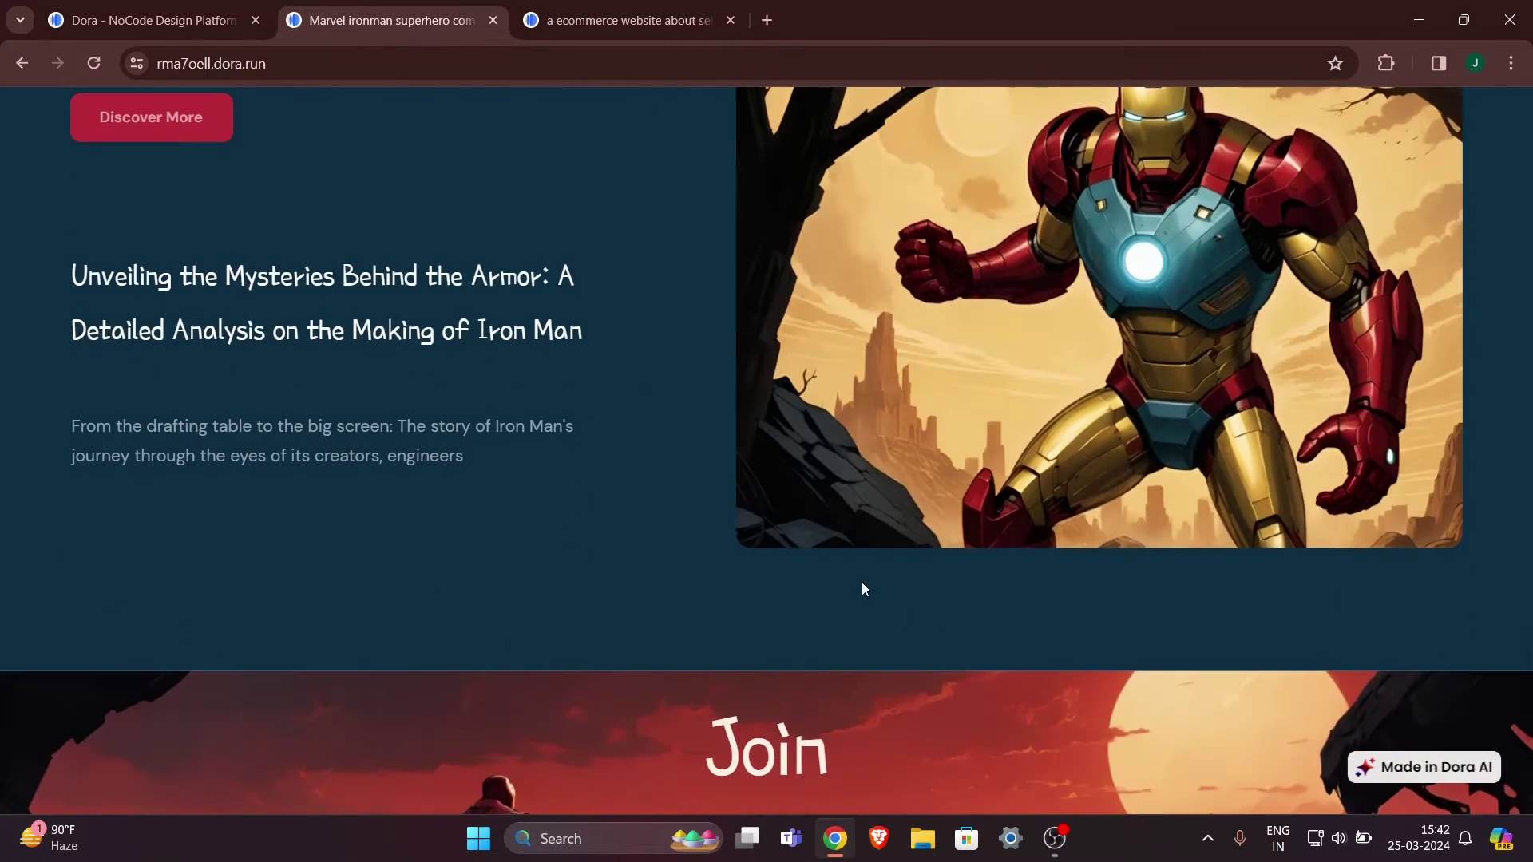
pyautogui.scroll(-7, 862, 589)
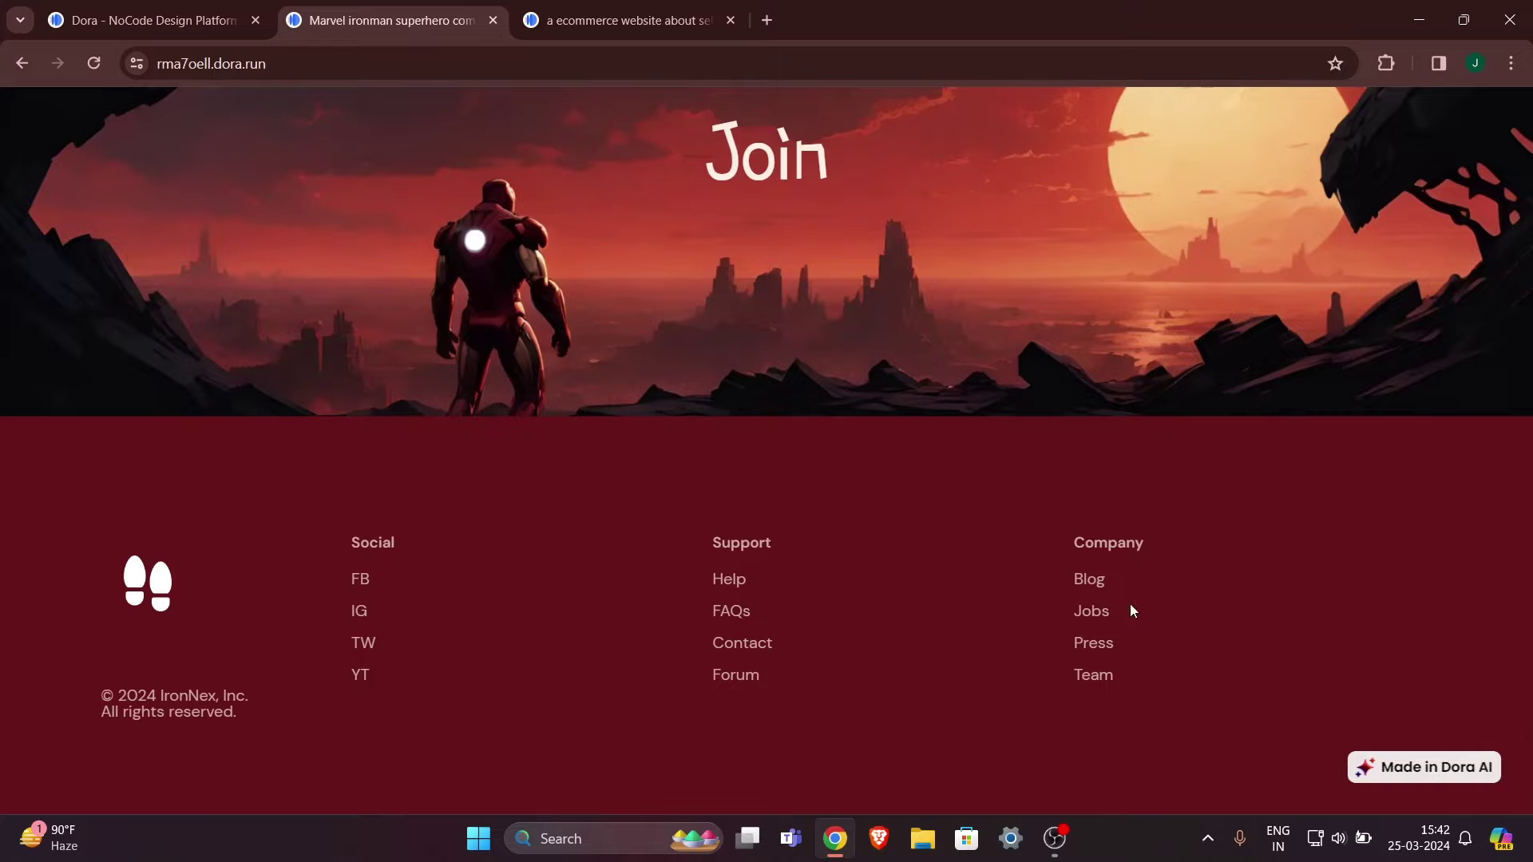
# Review the Iron Man page's Discover More, brand logo, superhero evolution and cast sections again, ending at the hero section.
pyautogui.scroll(8, 328, 545)
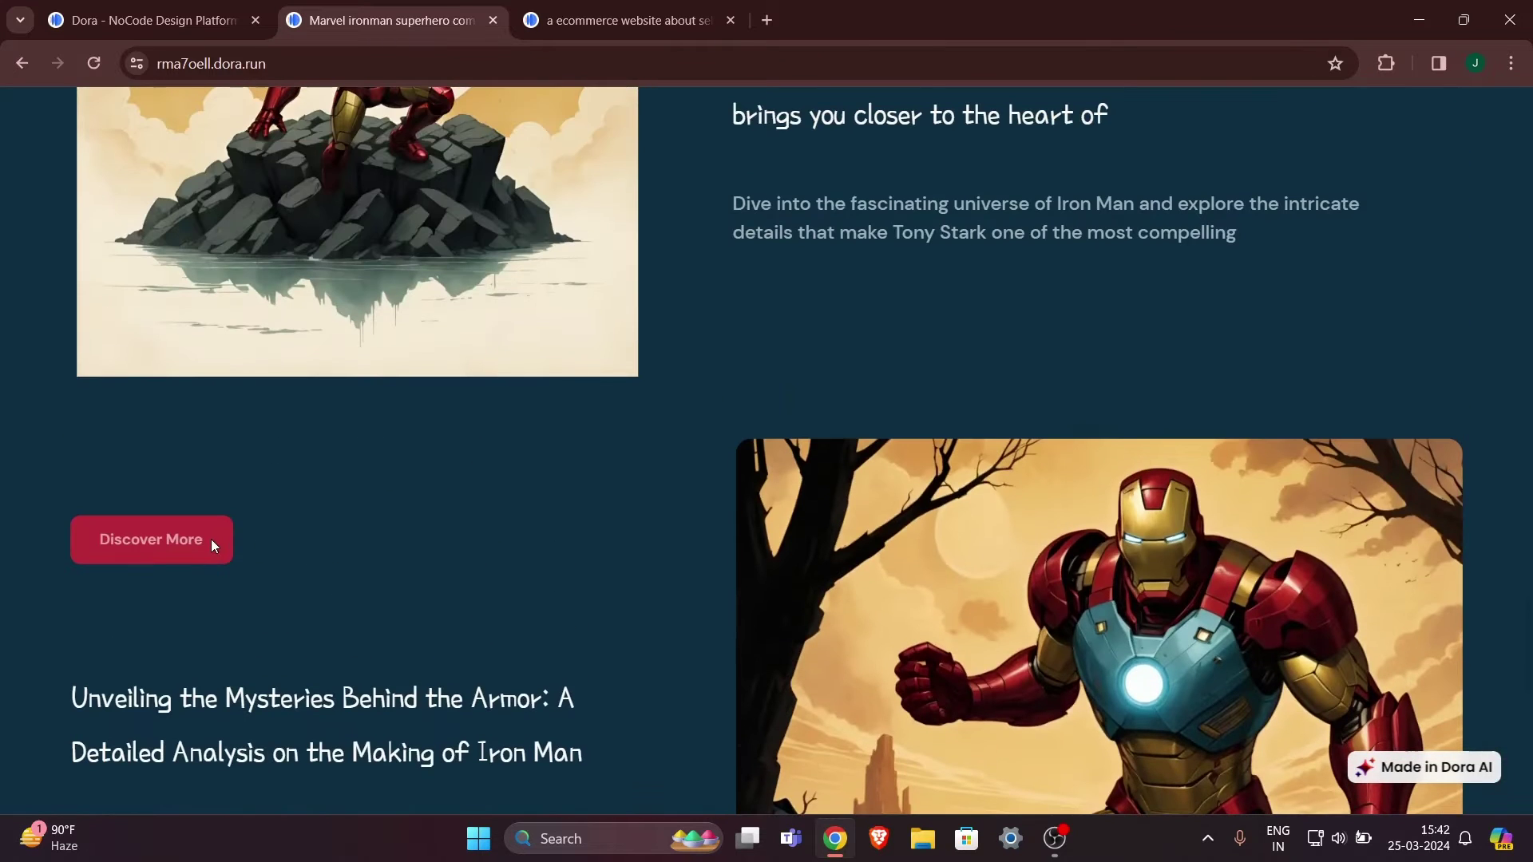
pyautogui.scroll(-8, 401, 707)
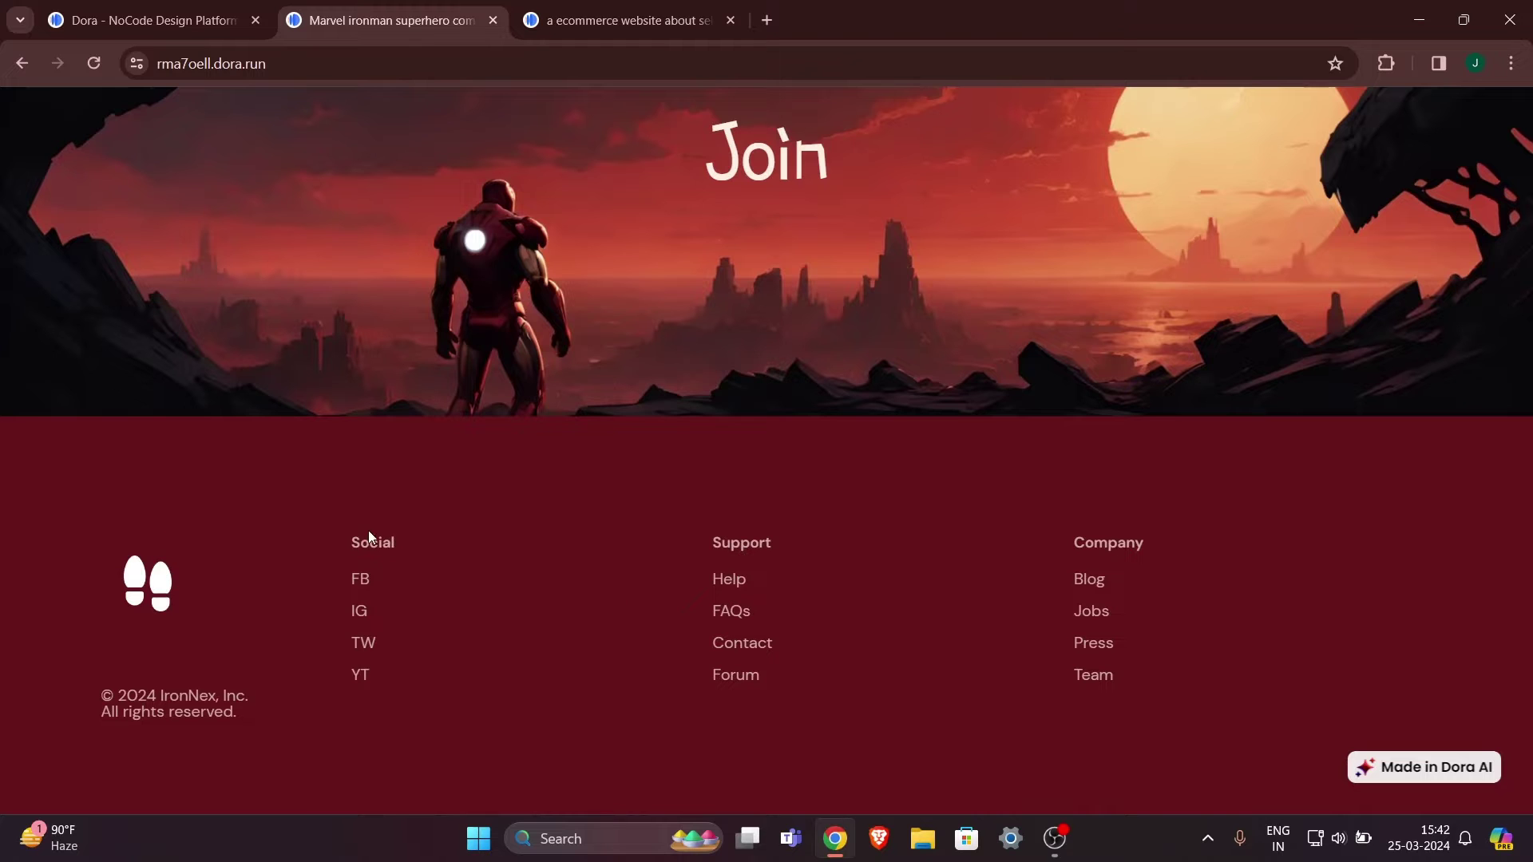
pyautogui.scroll(8, 693, 233)
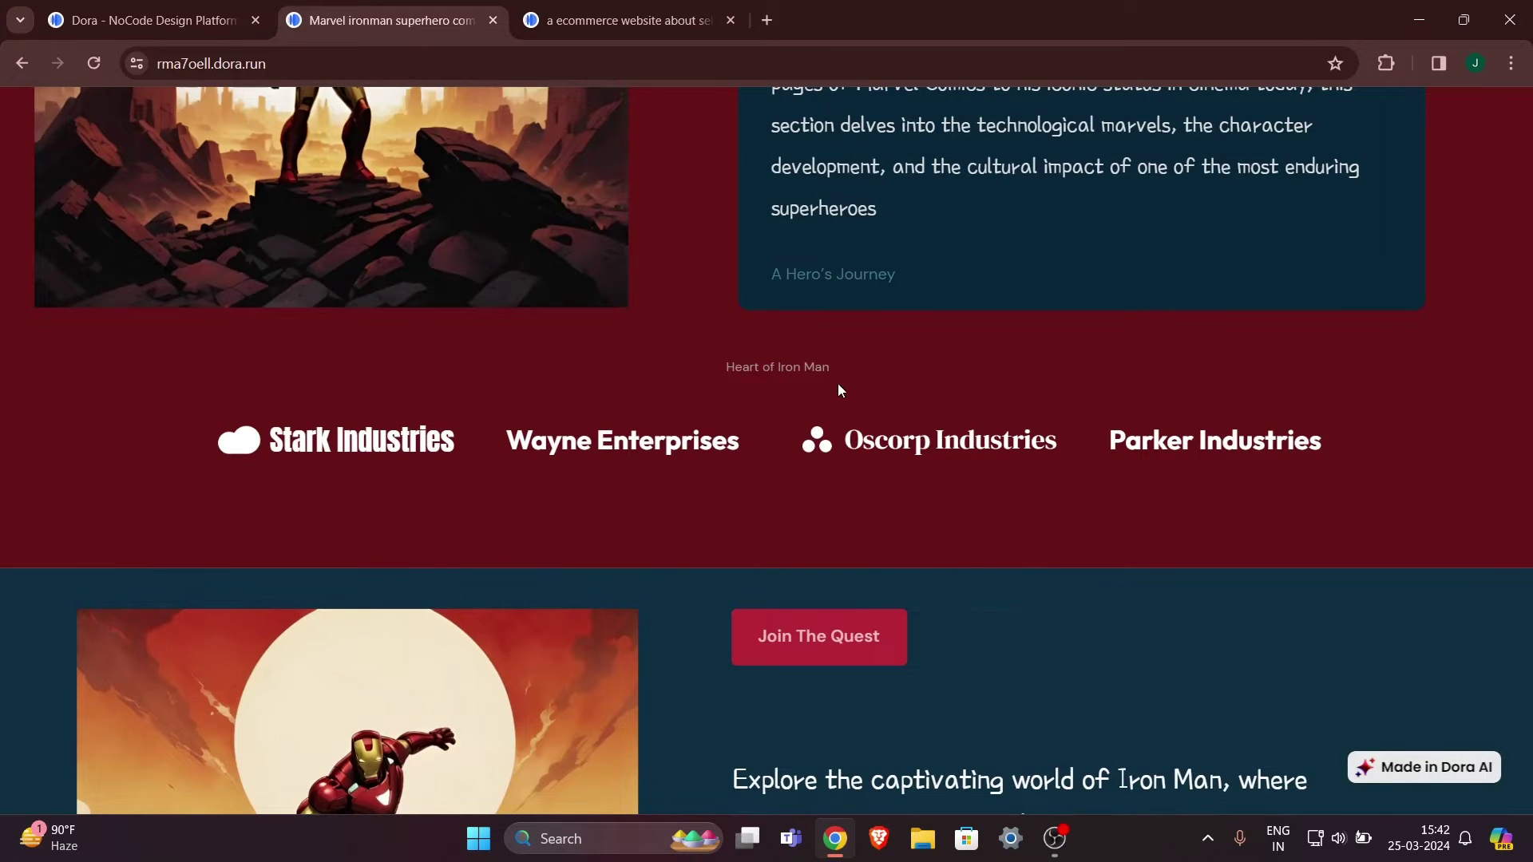
pyautogui.scroll(6, 803, 372)
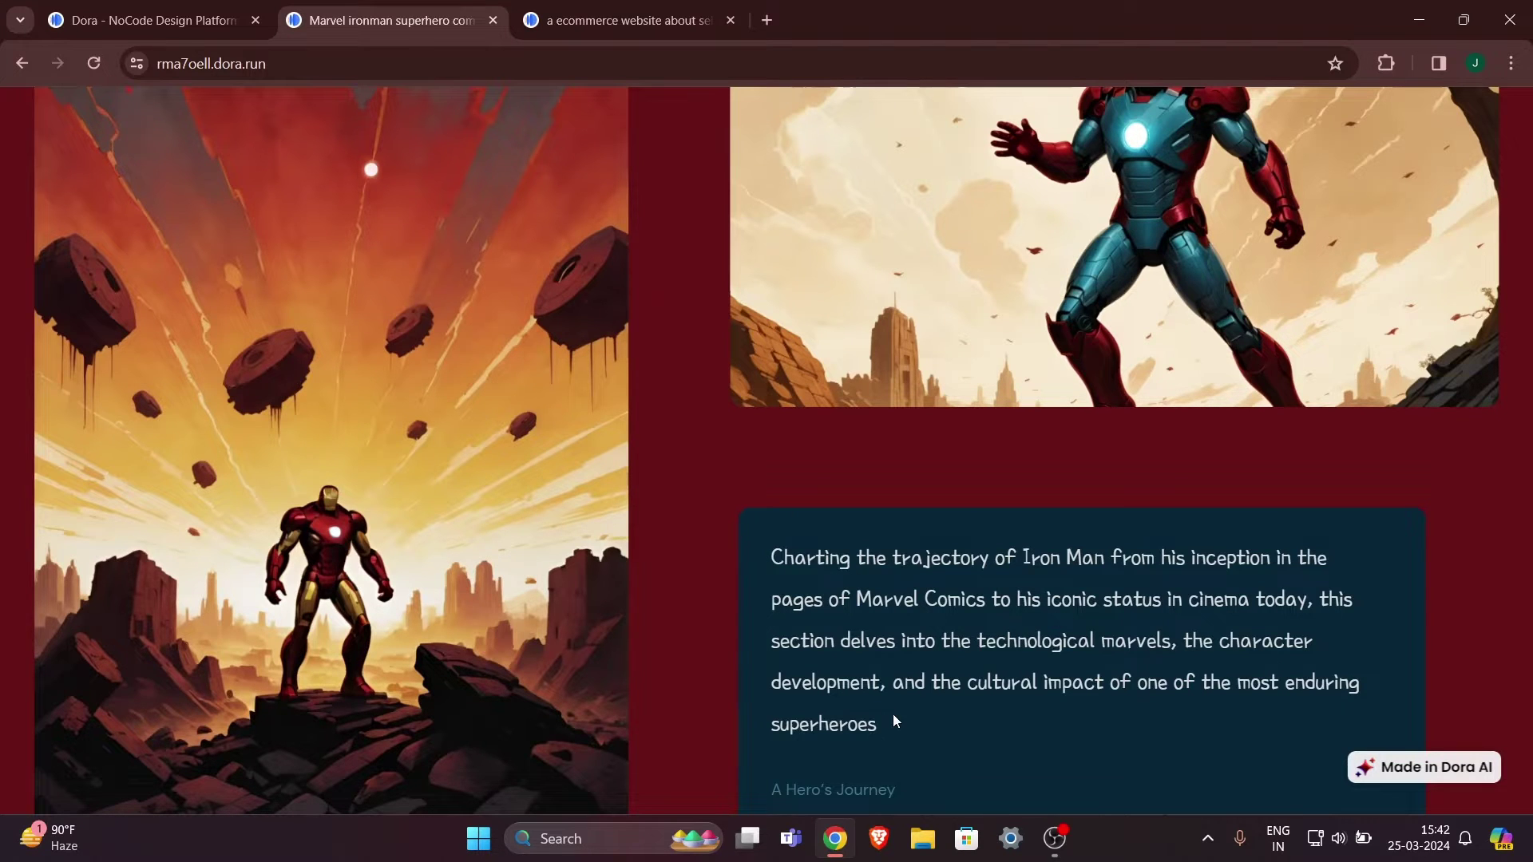
pyautogui.scroll(-10, 893, 714)
pyautogui.scroll(-6, 438, 603)
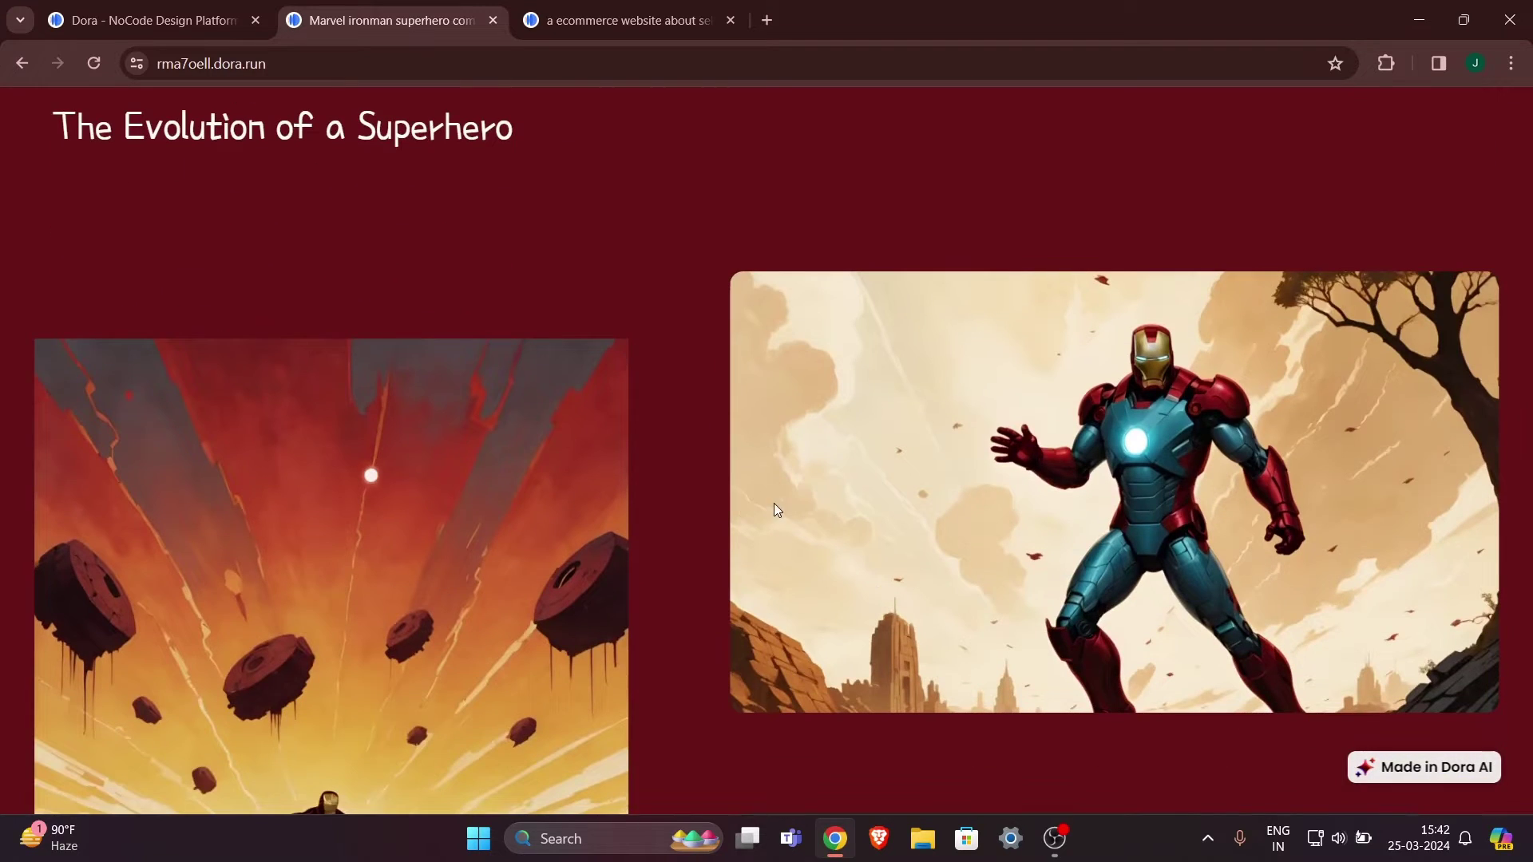
pyautogui.scroll(-2, 636, 600)
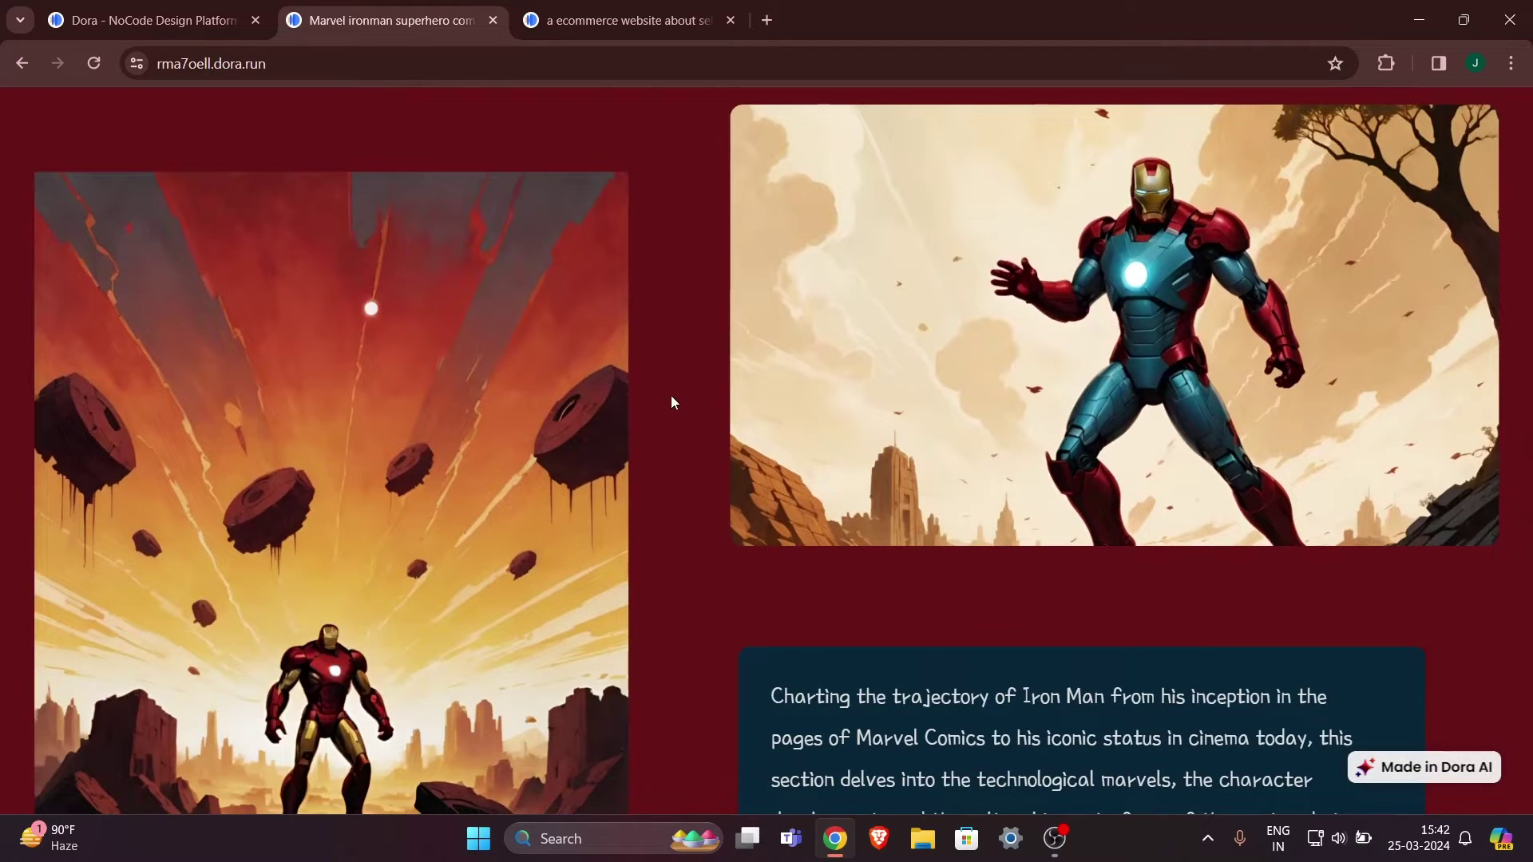
pyautogui.scroll(-10, 670, 402)
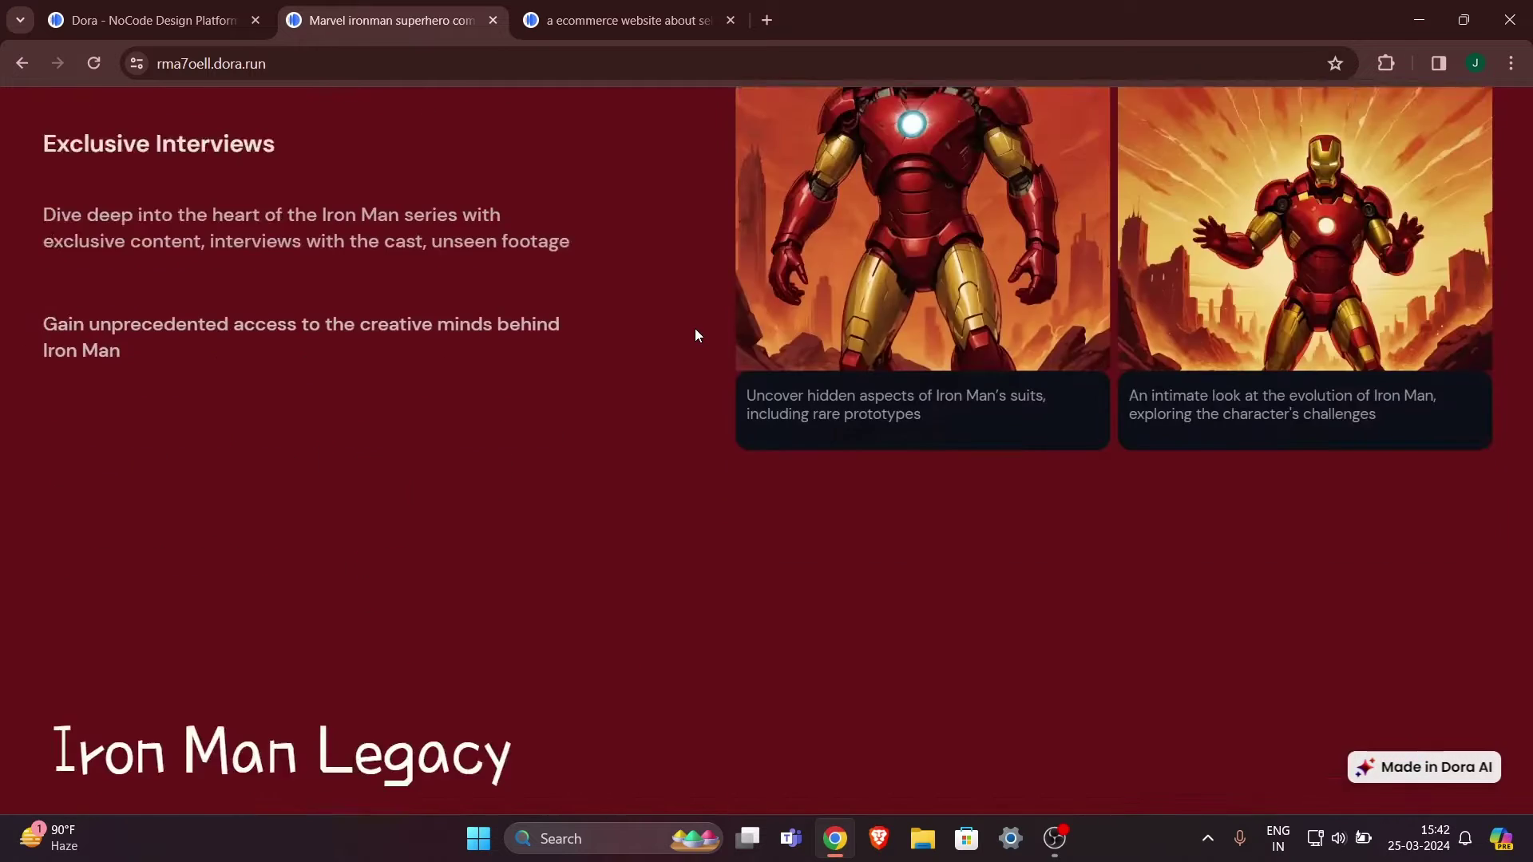
pyautogui.scroll(1, 883, 479)
pyautogui.scroll(10, 883, 472)
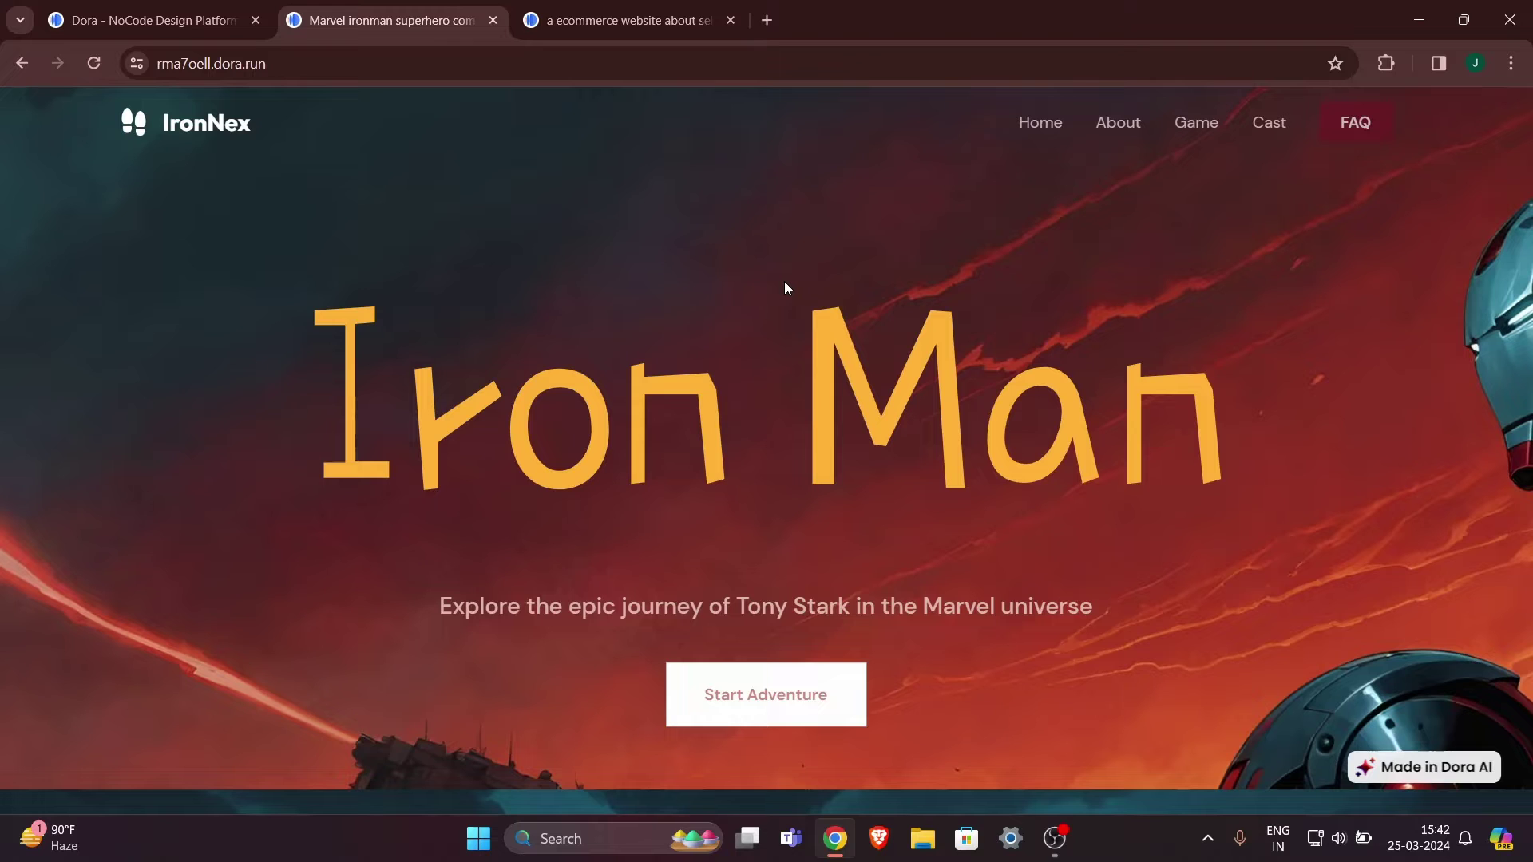
# Examine the SoundByte gaming headphones website from its hero section to the footer and back up.
pyautogui.click(595, 11)
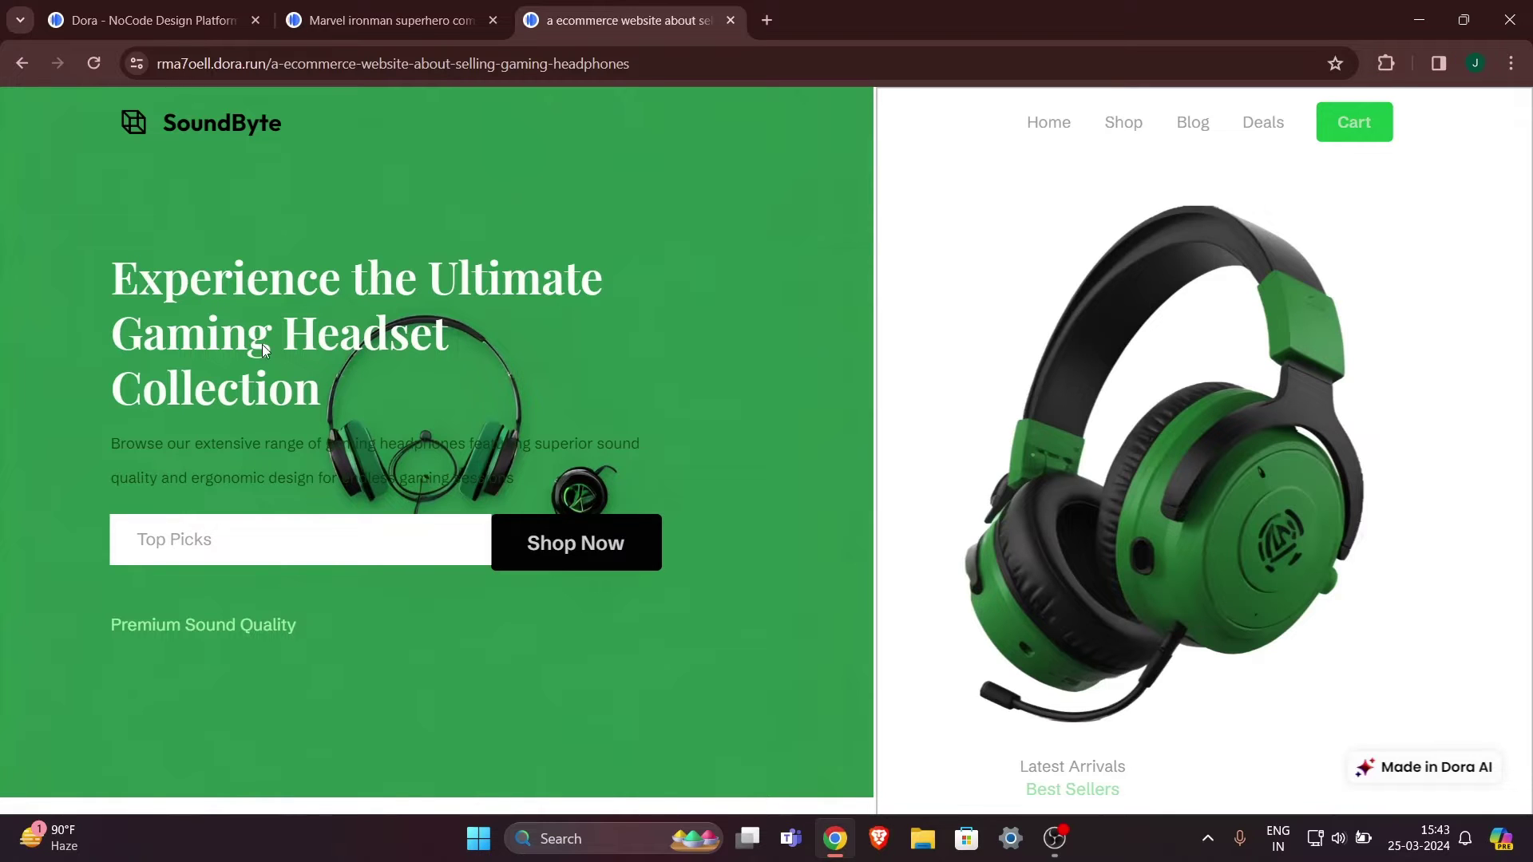
pyautogui.scroll(-6, 1033, 325)
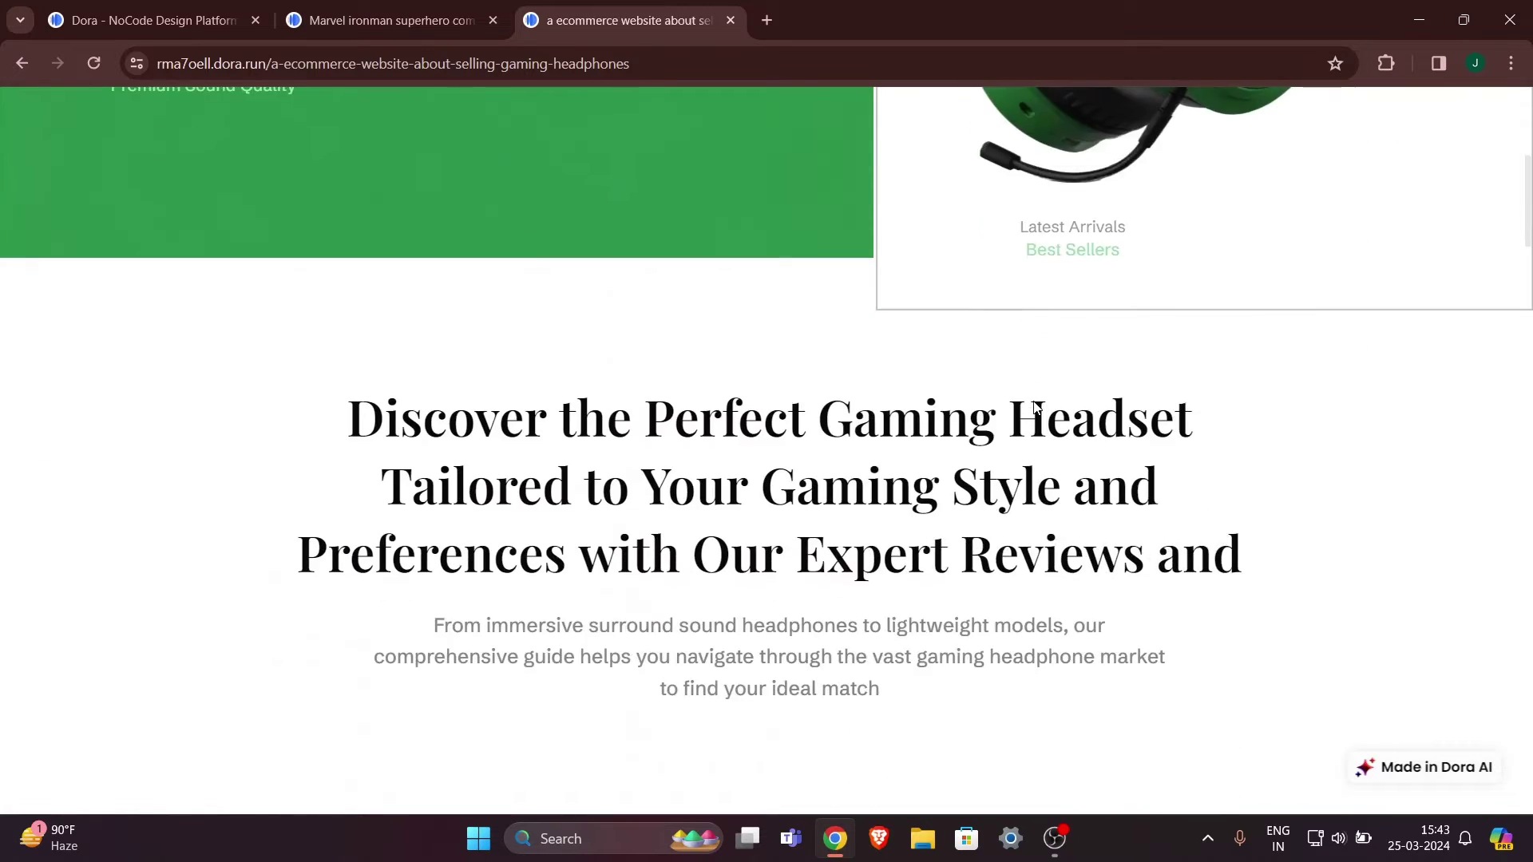
pyautogui.scroll(6, 1033, 403)
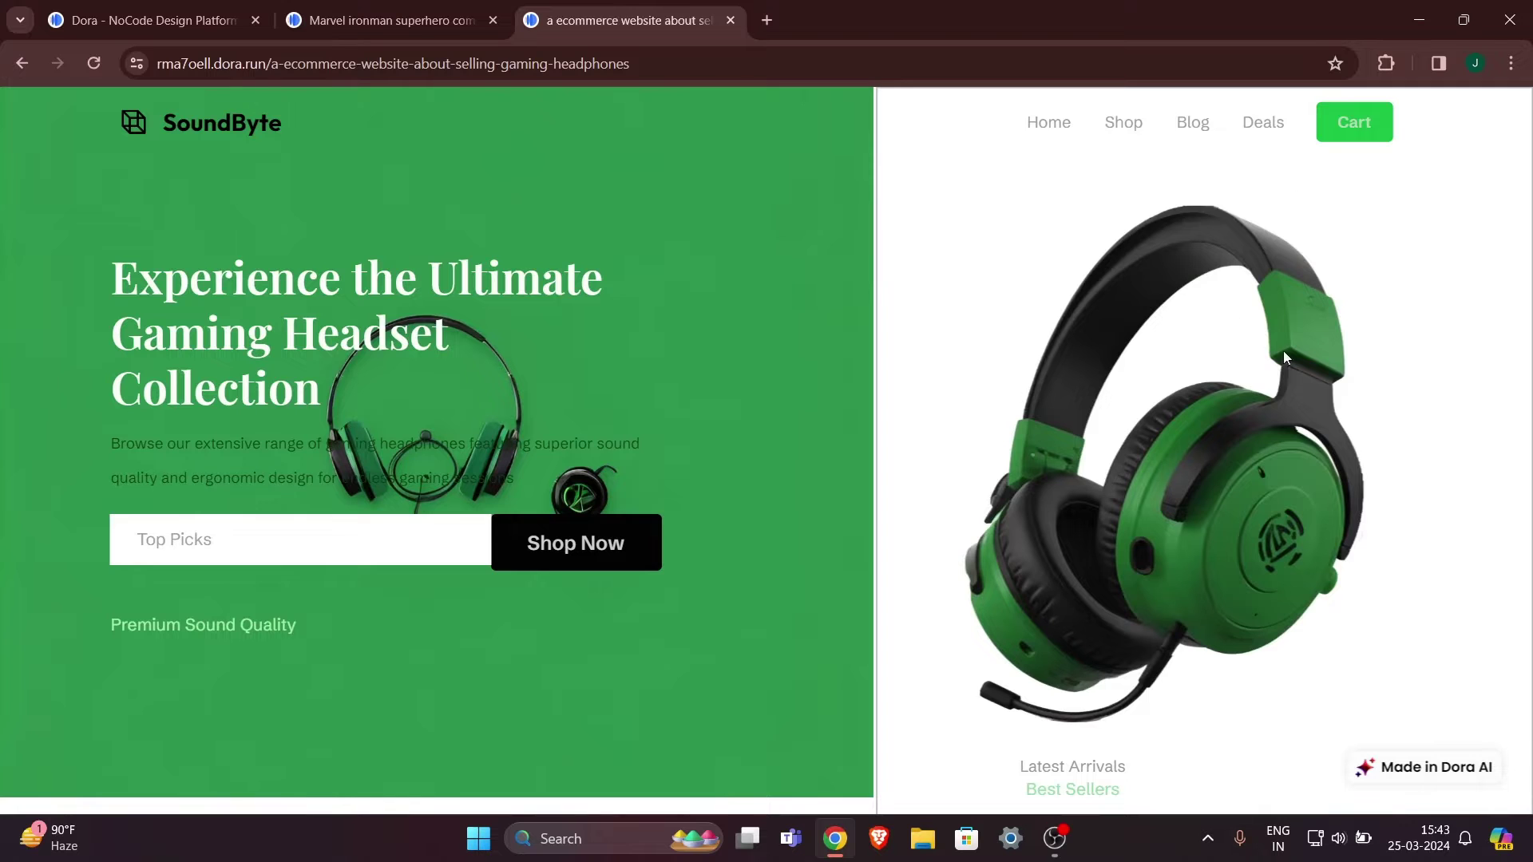
pyautogui.scroll(-10, 1056, 462)
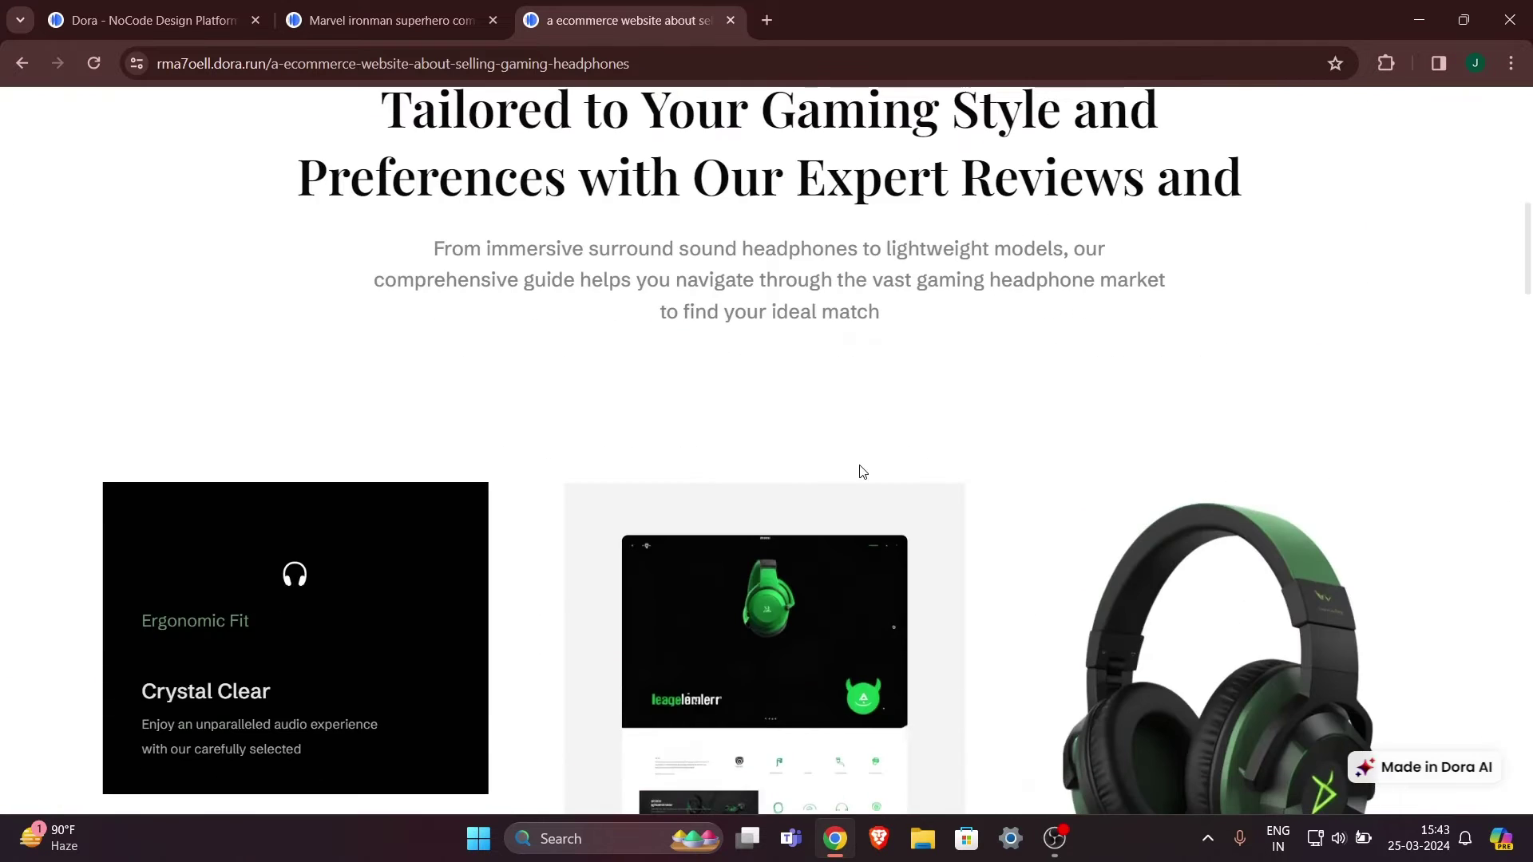
pyautogui.scroll(-15, 859, 470)
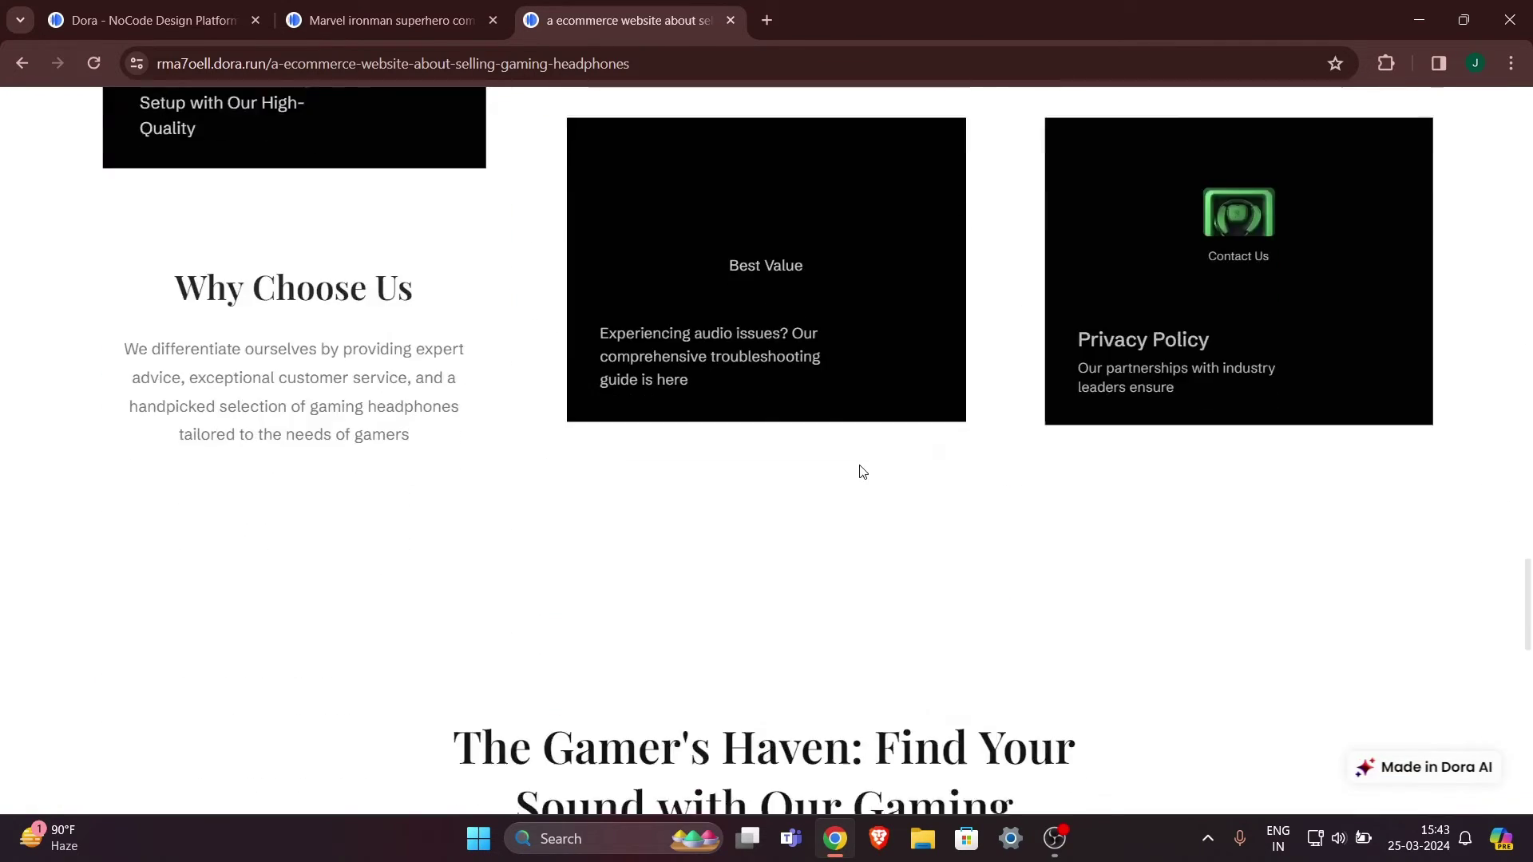
pyautogui.scroll(-5, 466, 511)
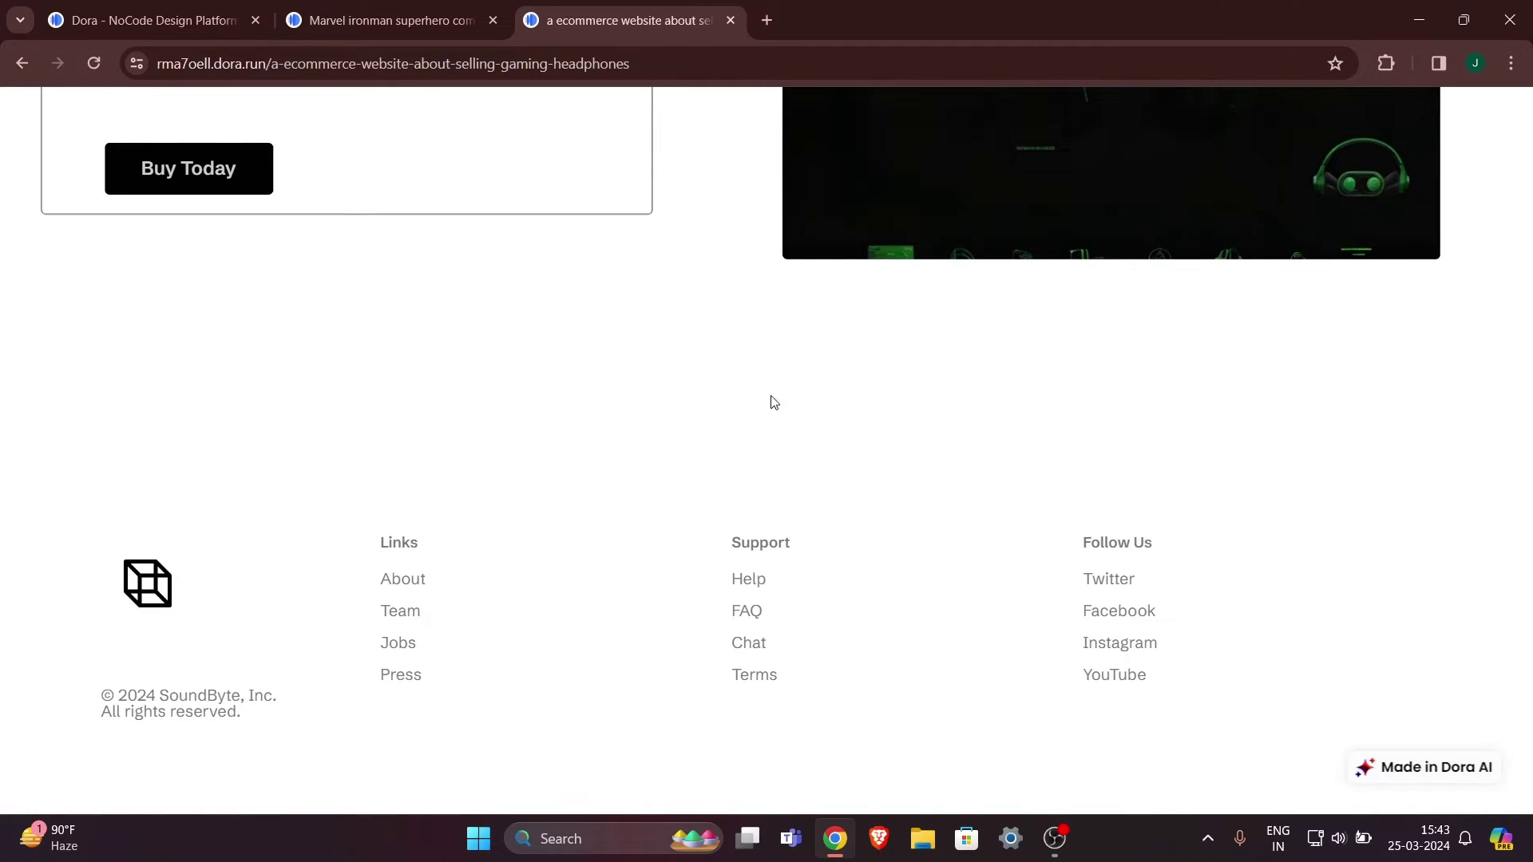
pyautogui.scroll(15, 780, 360)
pyautogui.scroll(10, 781, 363)
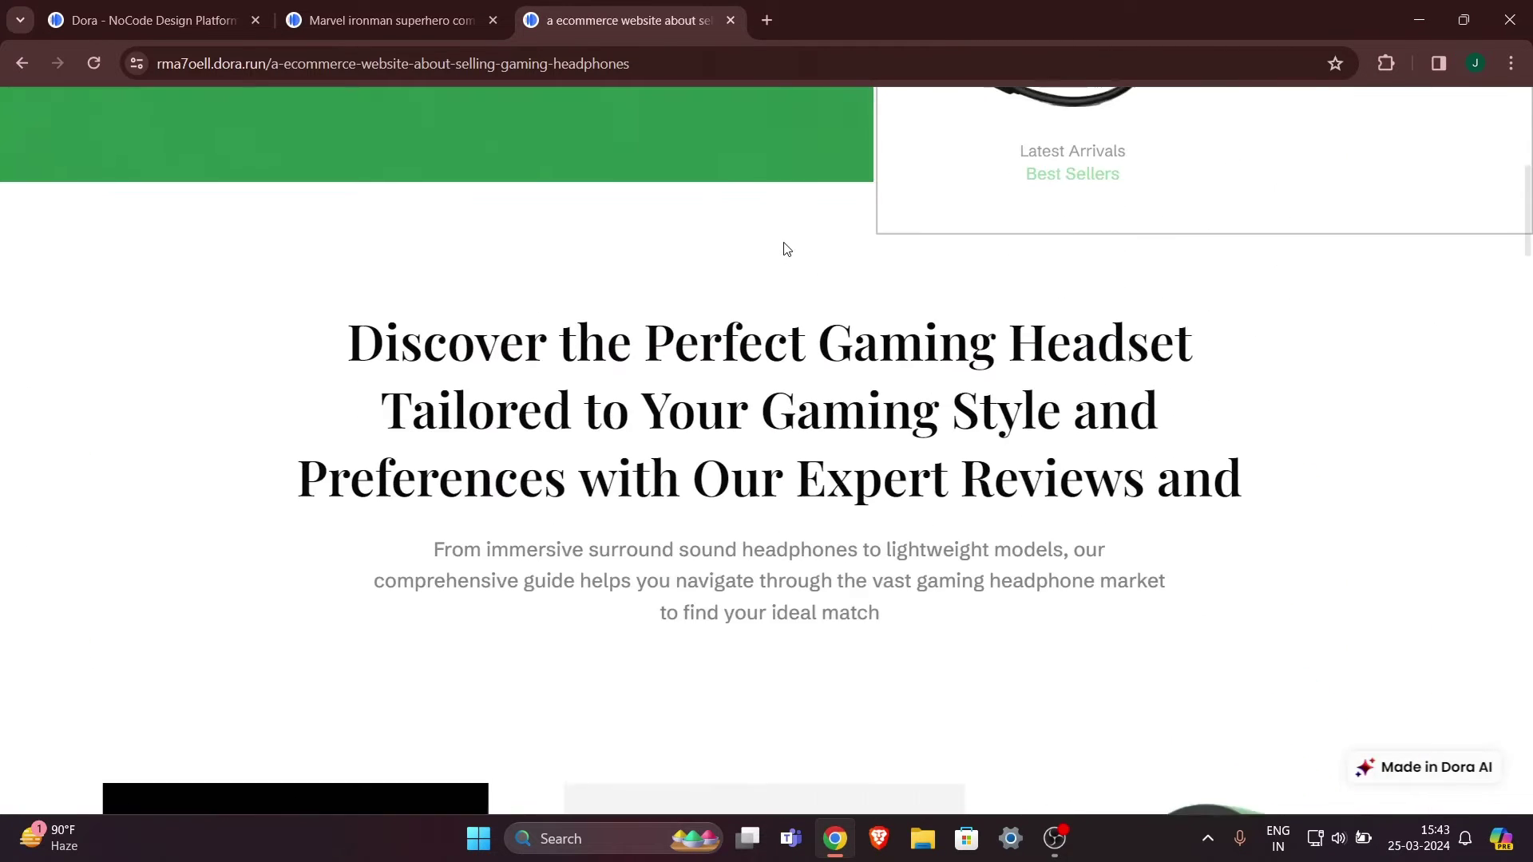
# Search the web for "dor ai" in a new browser tab and open the Dora AI Beta site.
pyautogui.hotkey('ctrl', 't')
pyautogui.write('doa')
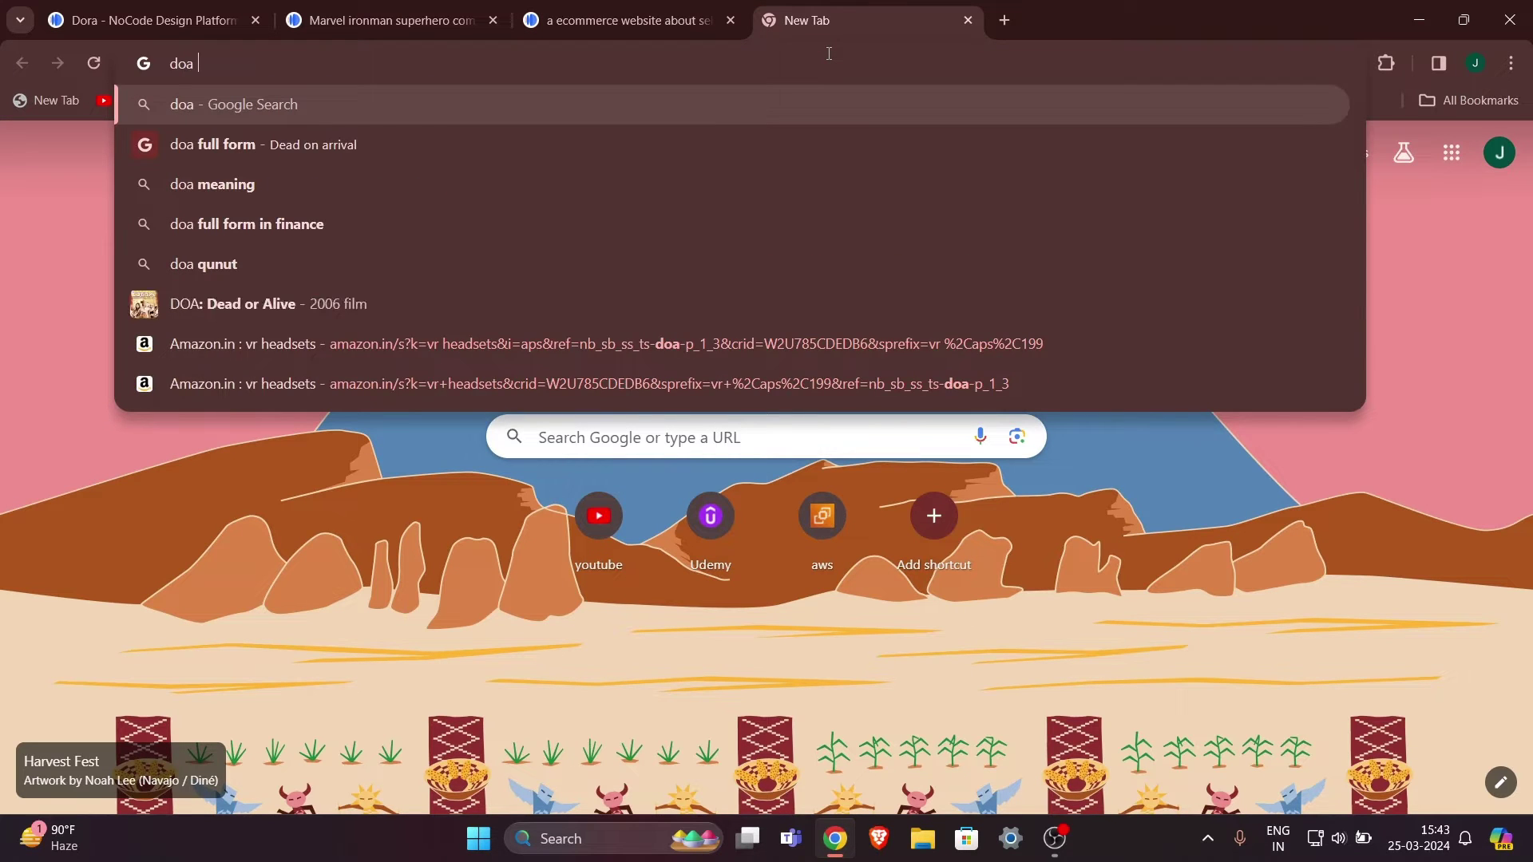
pyautogui.press('BackSpace')
pyautogui.write('r ai')
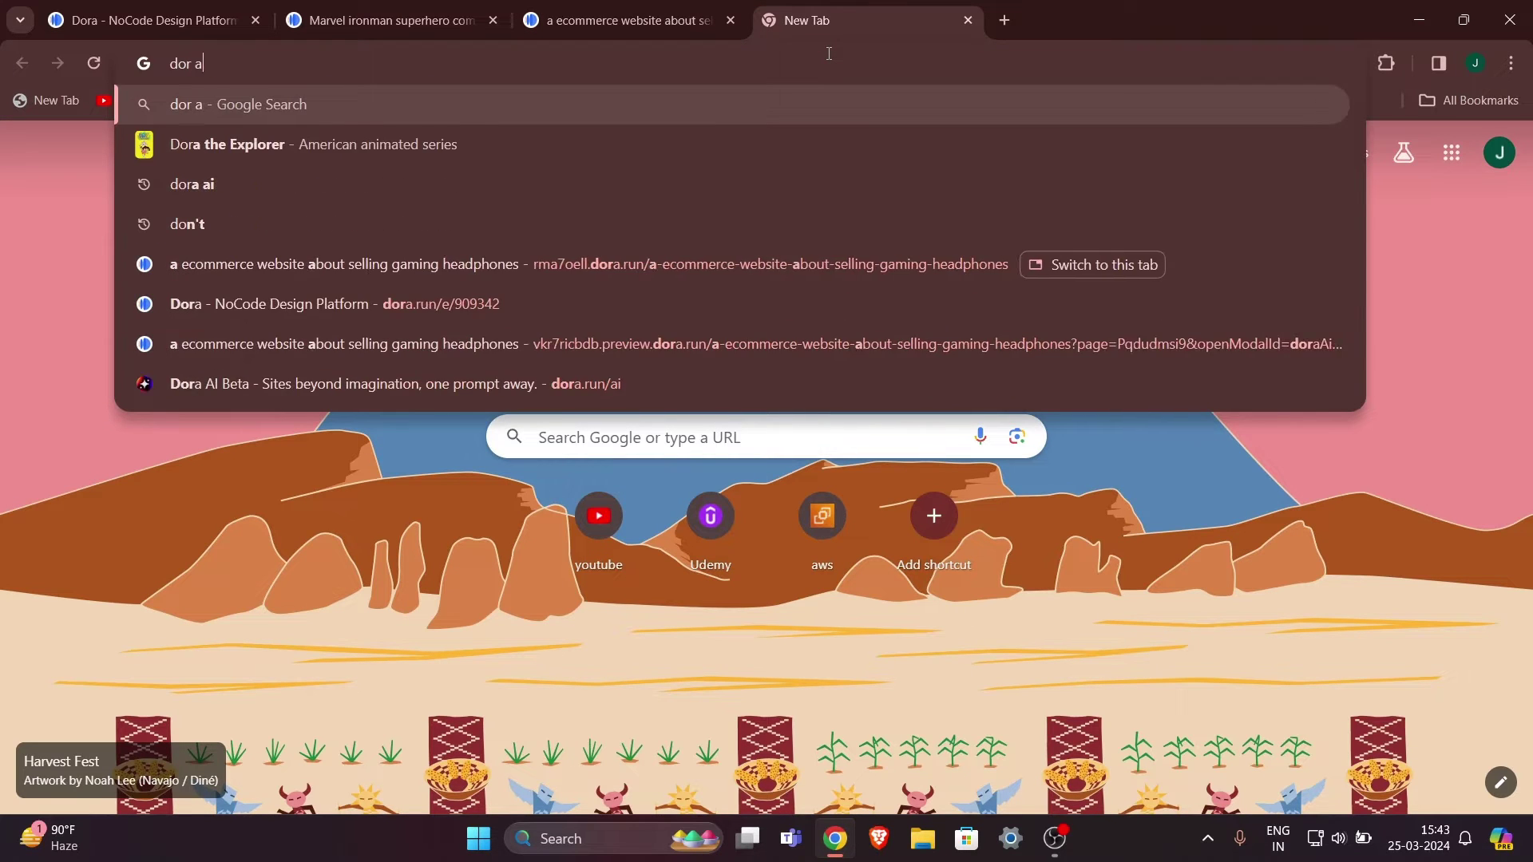
pyautogui.press('Return')
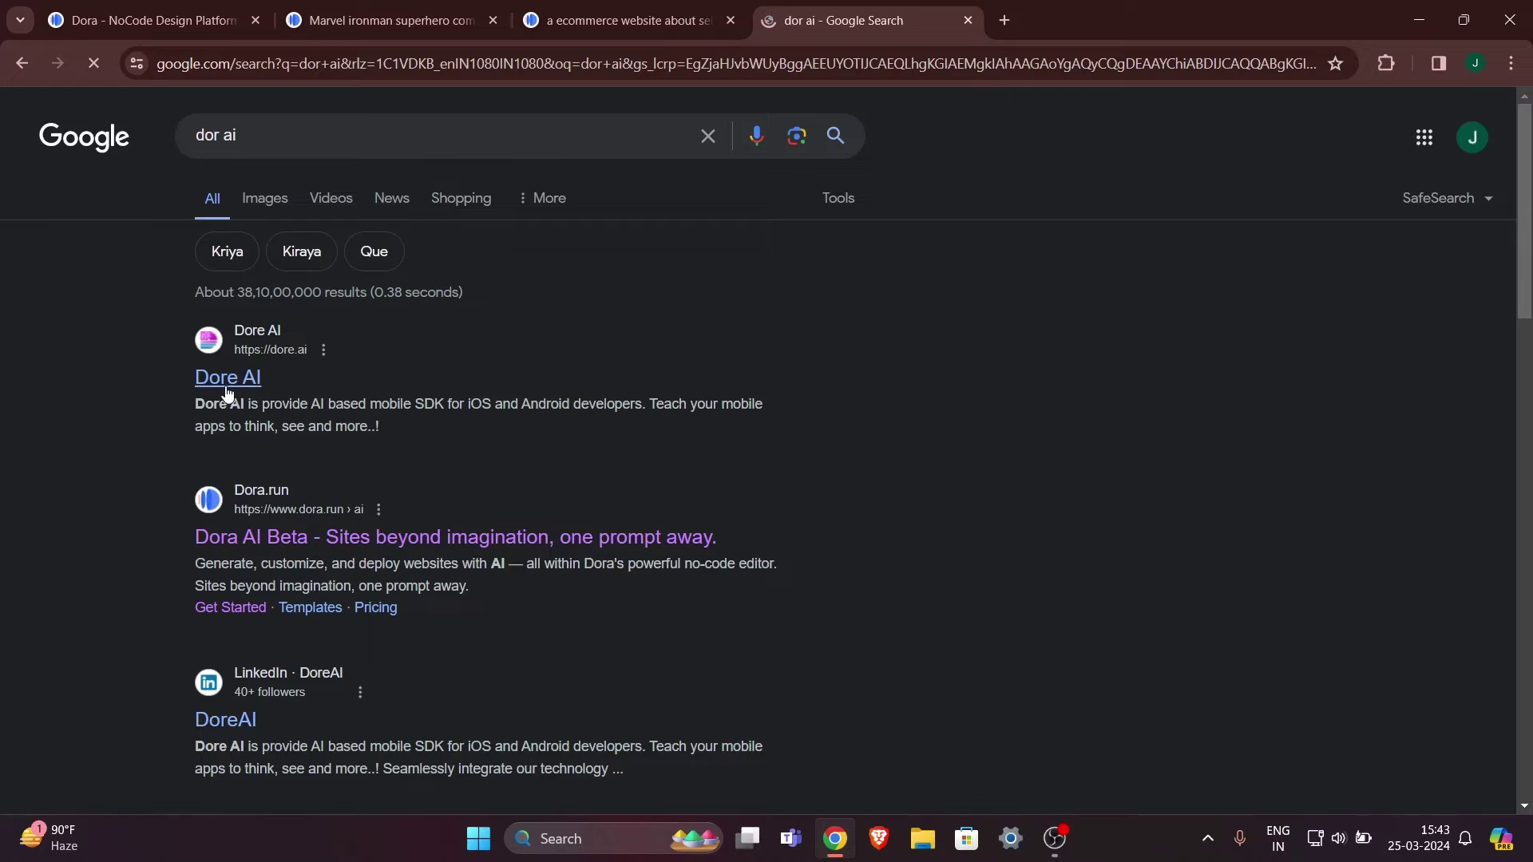
pyautogui.click(309, 543)
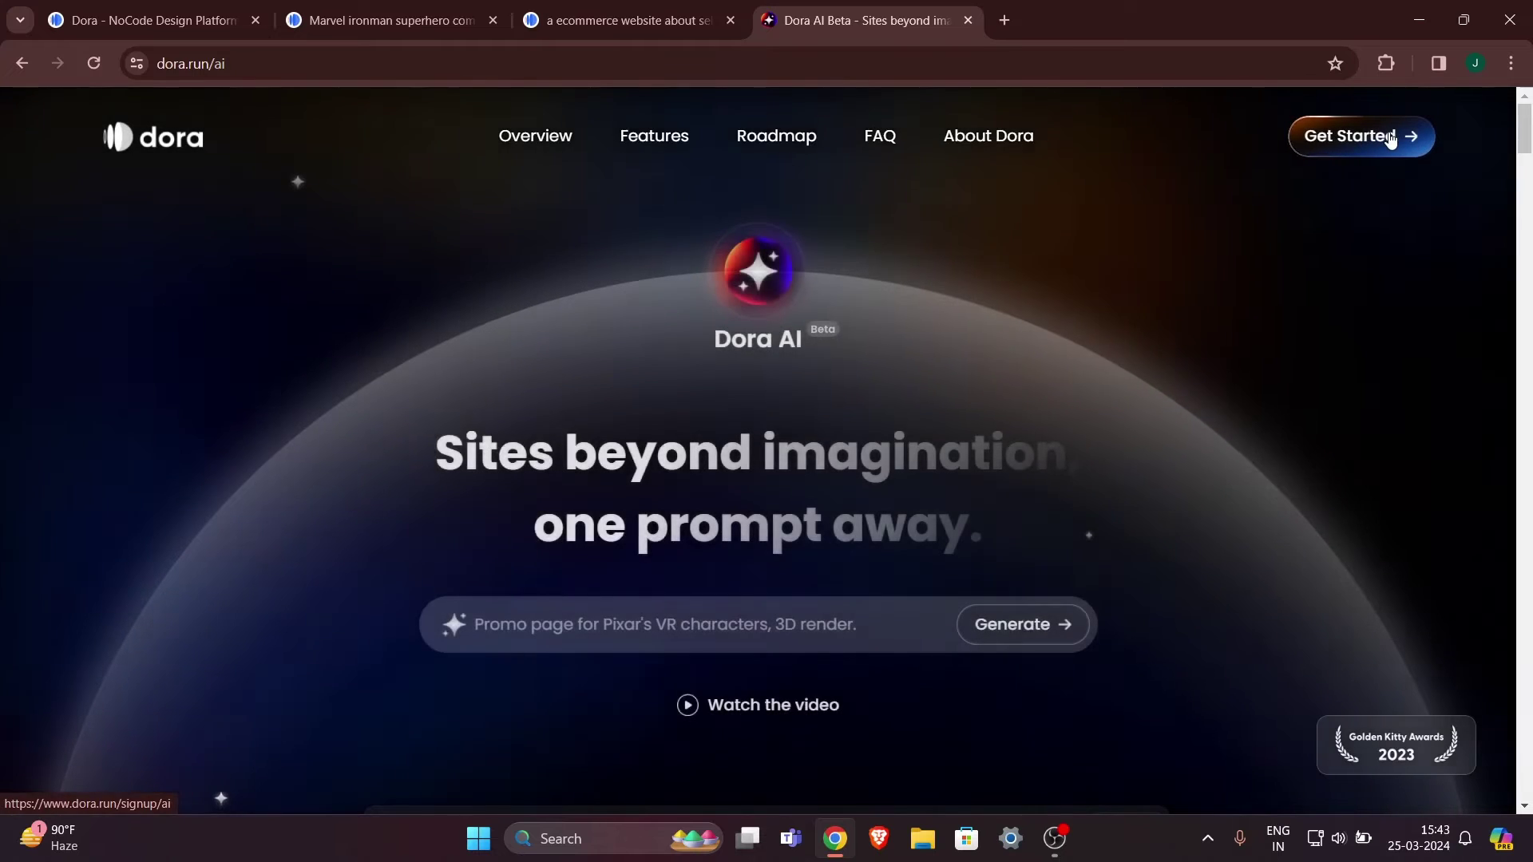
# Sign up for Dora AI with the Google account and dismiss the Introducing Dora AI dialog.
pyautogui.click(1390, 138)
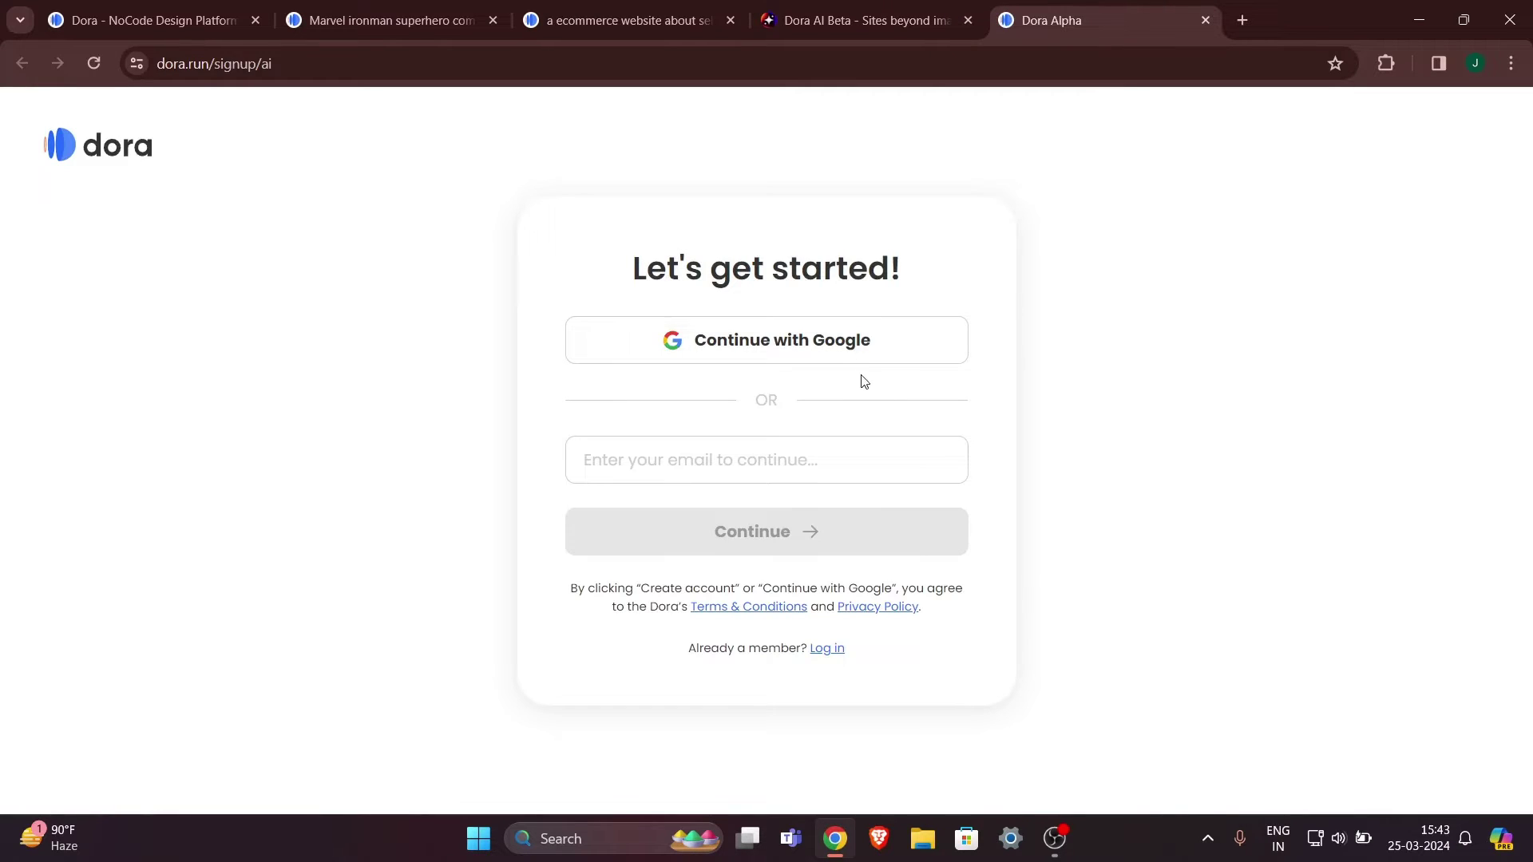
pyautogui.click(889, 345)
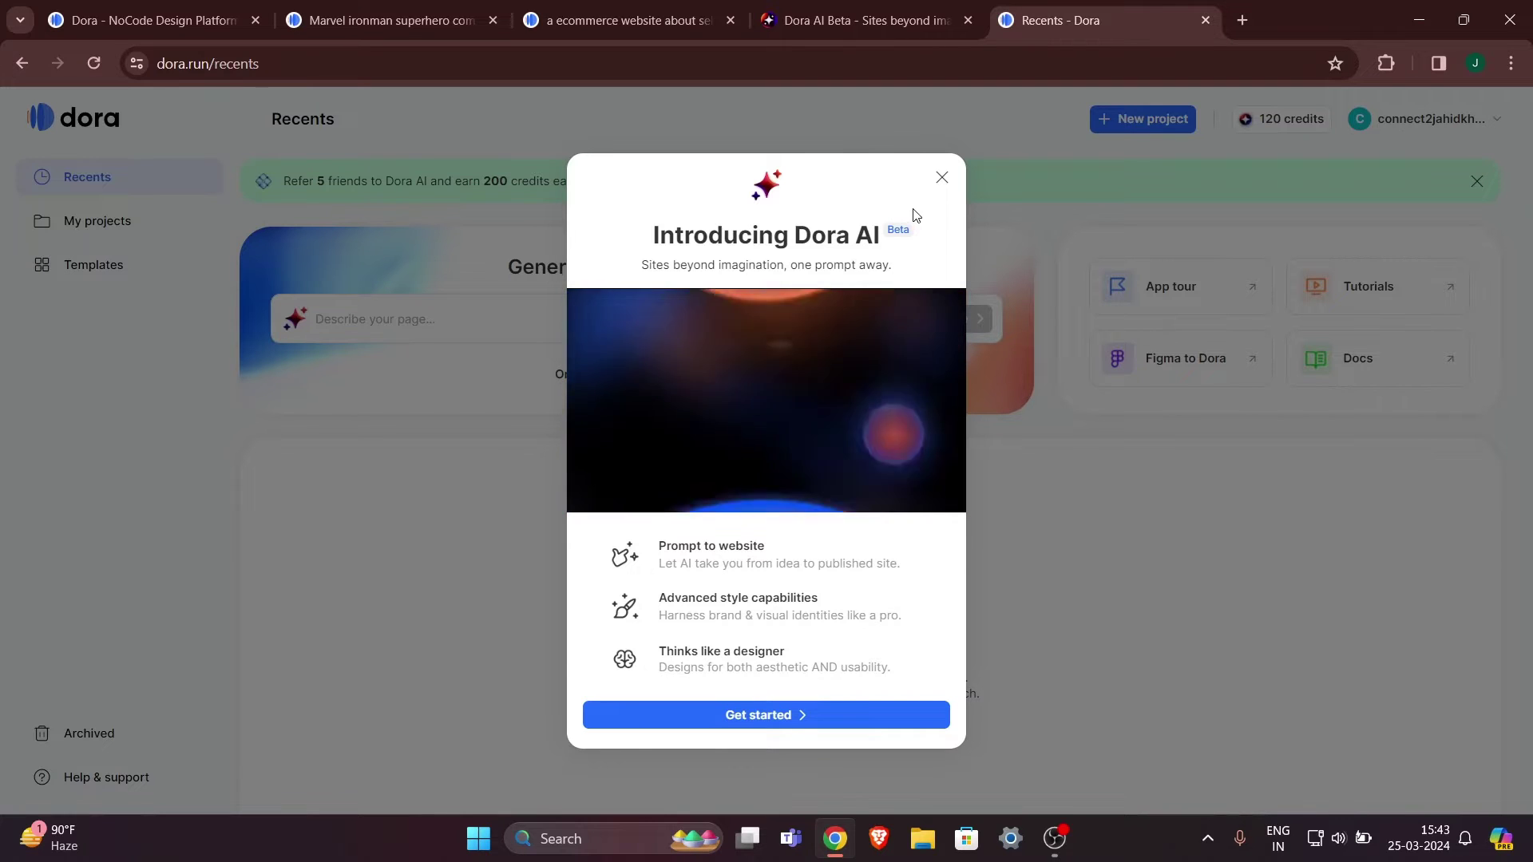
pyautogui.click(943, 178)
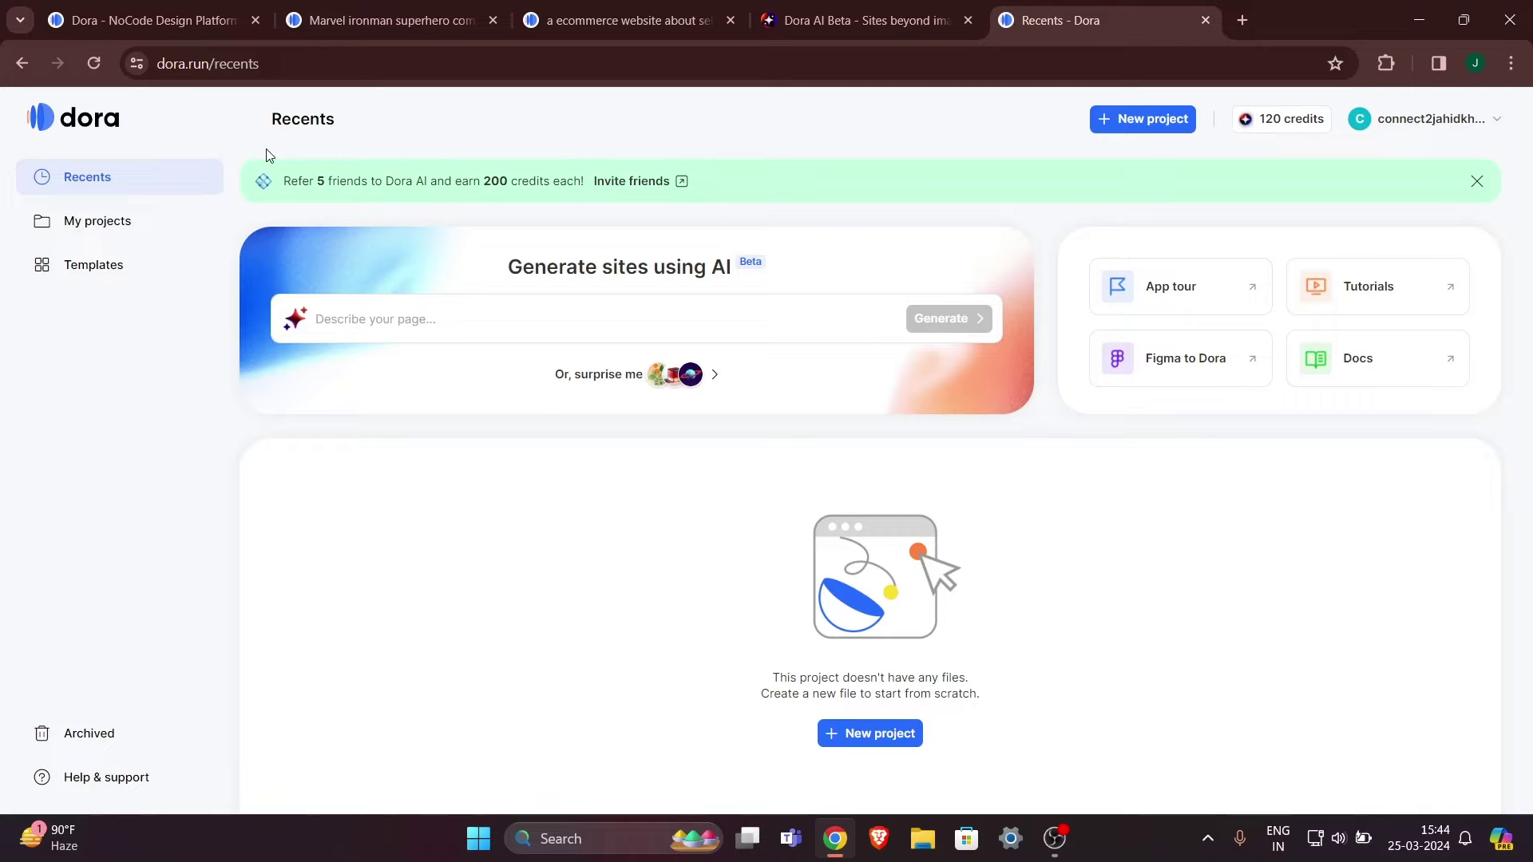
# Create a new blank project and open the AI site generator in its editor.
pyautogui.click(1158, 121)
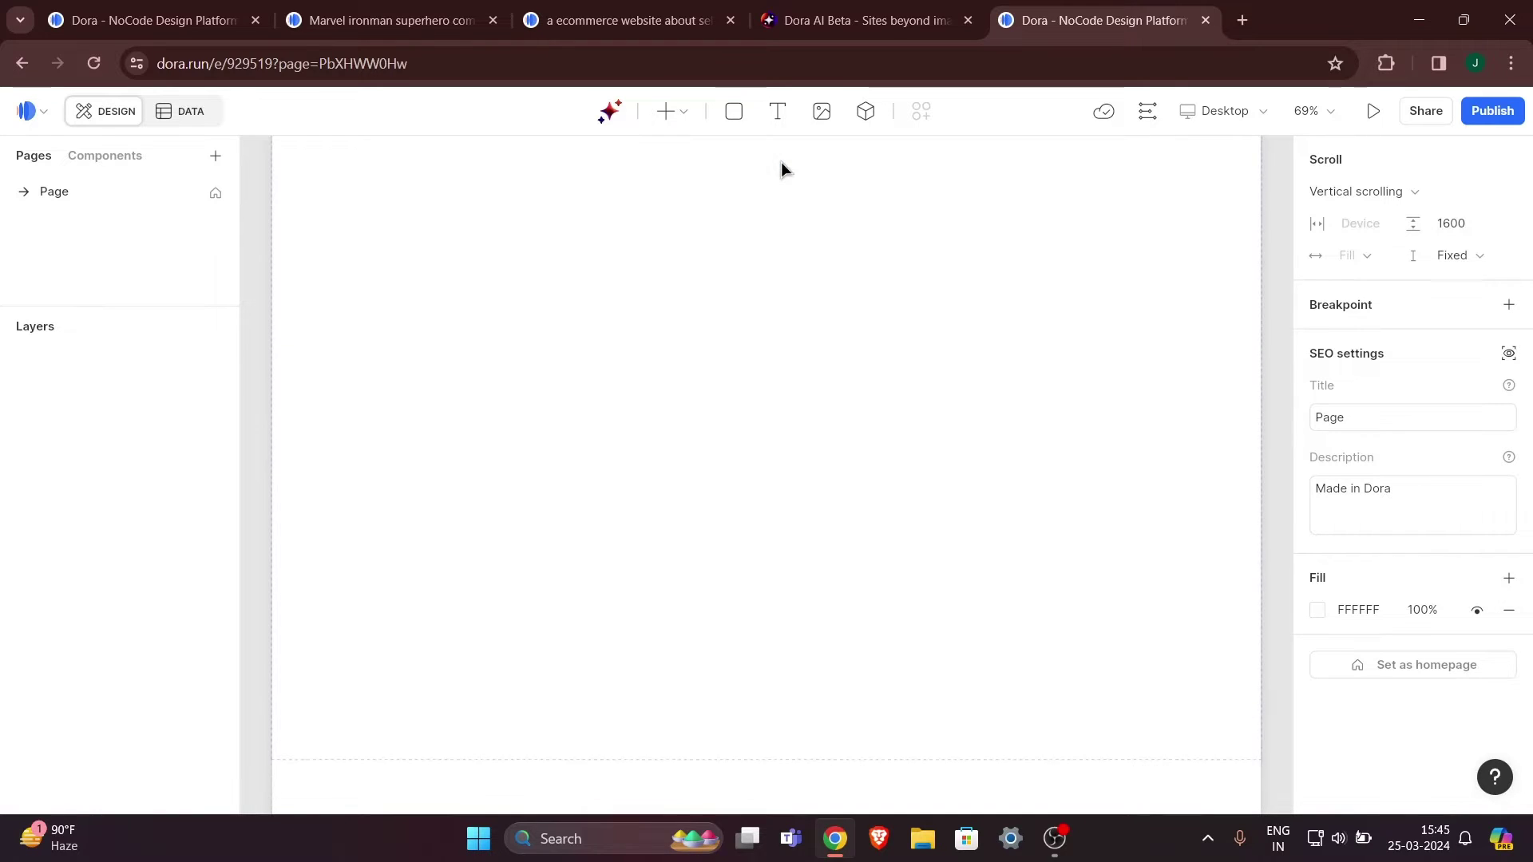
pyautogui.scroll(1, 717, 165)
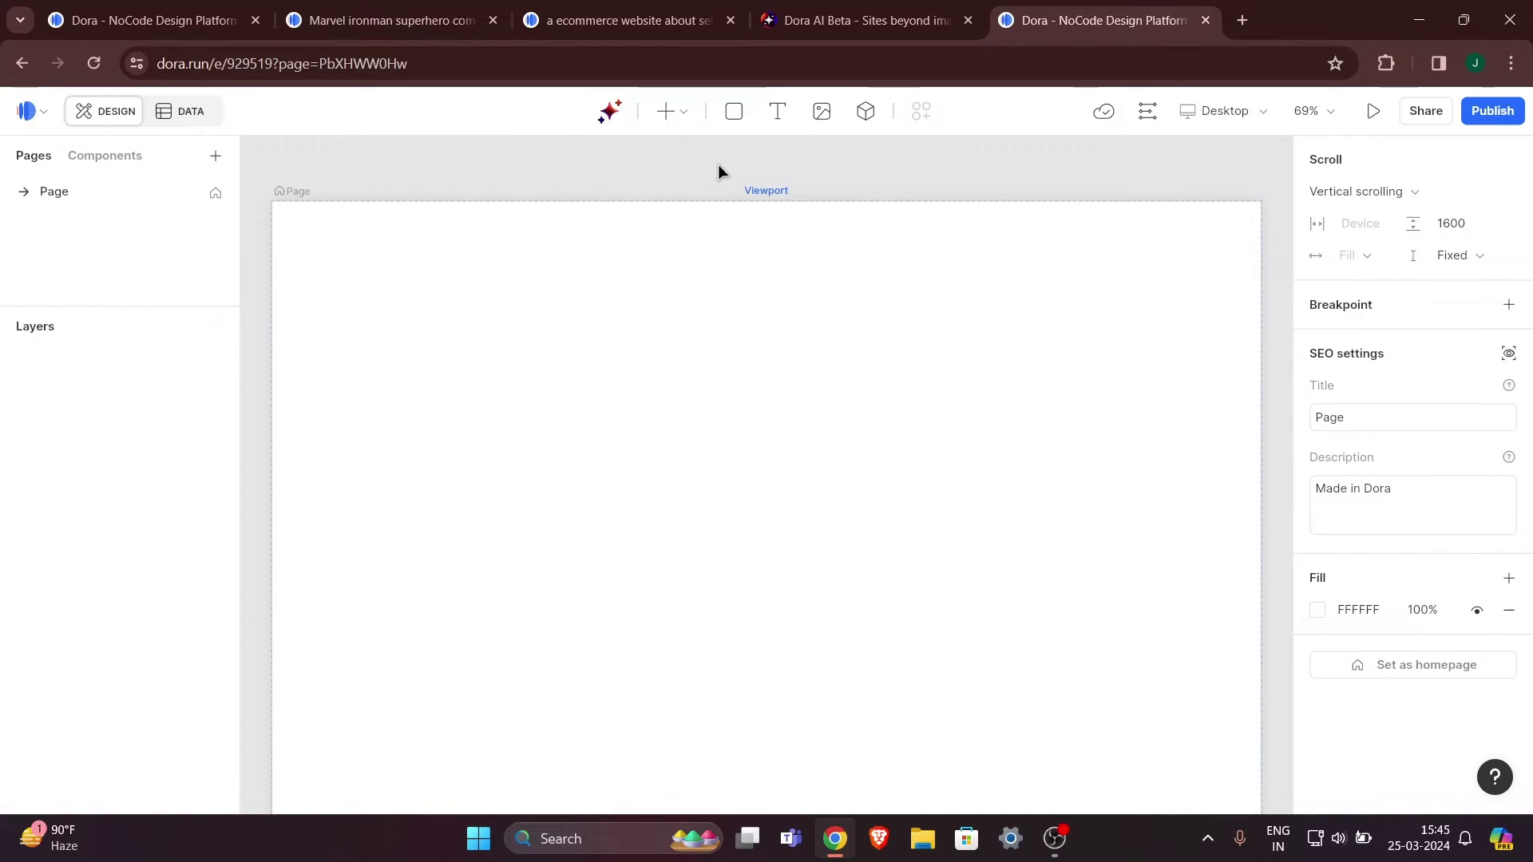
pyautogui.click(612, 114)
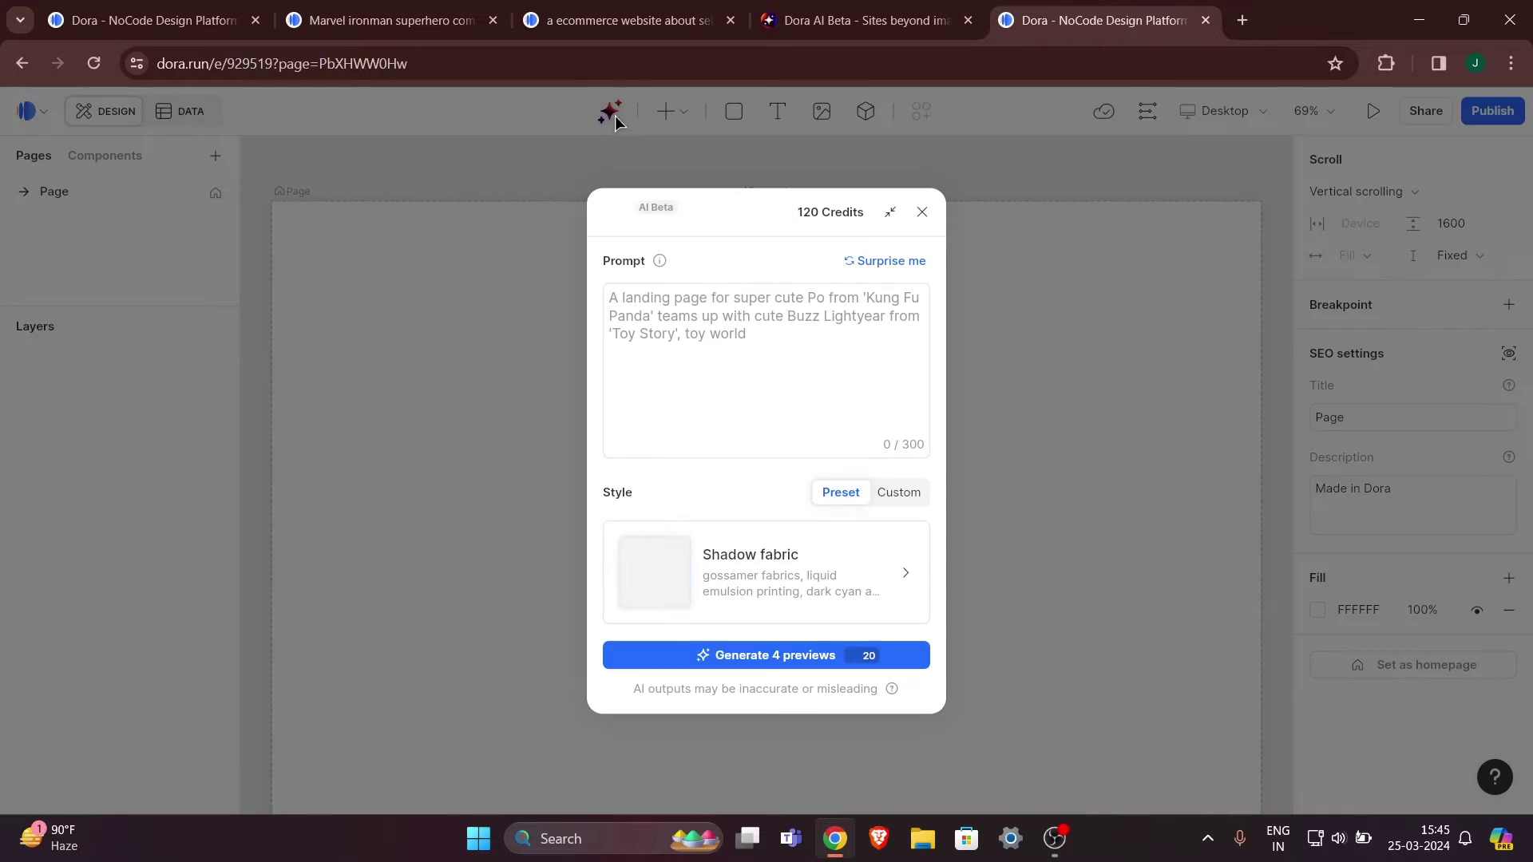
# Clear the sample text from the prompt and make it read "A landing page for fashion cloths".
pyautogui.click(723, 317)
pyautogui.click(758, 343)
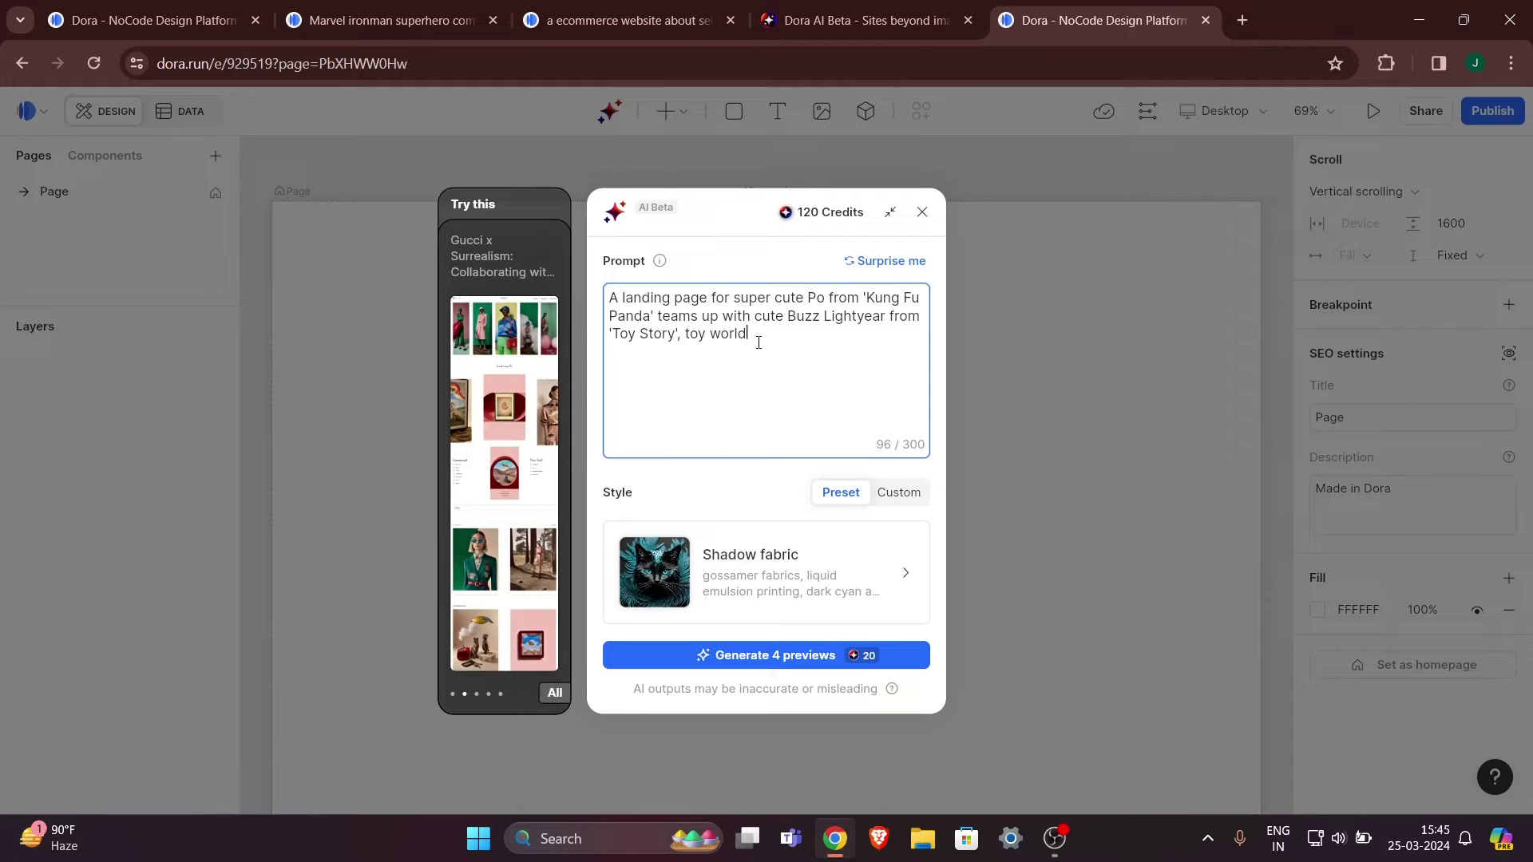
pyautogui.press('BackSpace')
pyautogui.press('BackSpace')
pyautogui.press('BackSpace')
pyautogui.press('BackSpace')
pyautogui.press('BackSpace')
pyautogui.press('BackSpace')
pyautogui.press('BackSpace')
pyautogui.press('BackSpace')
pyautogui.press('BackSpace')
pyautogui.press('BackSpace')
pyautogui.press('BackSpace')
pyautogui.press('BackSpace')
pyautogui.press('BackSpace')
pyautogui.press('BackSpace')
pyautogui.press('BackSpace')
pyautogui.press('BackSpace')
pyautogui.press('BackSpace')
pyautogui.press('BackSpace')
pyautogui.press('BackSpace')
pyautogui.press('BackSpace')
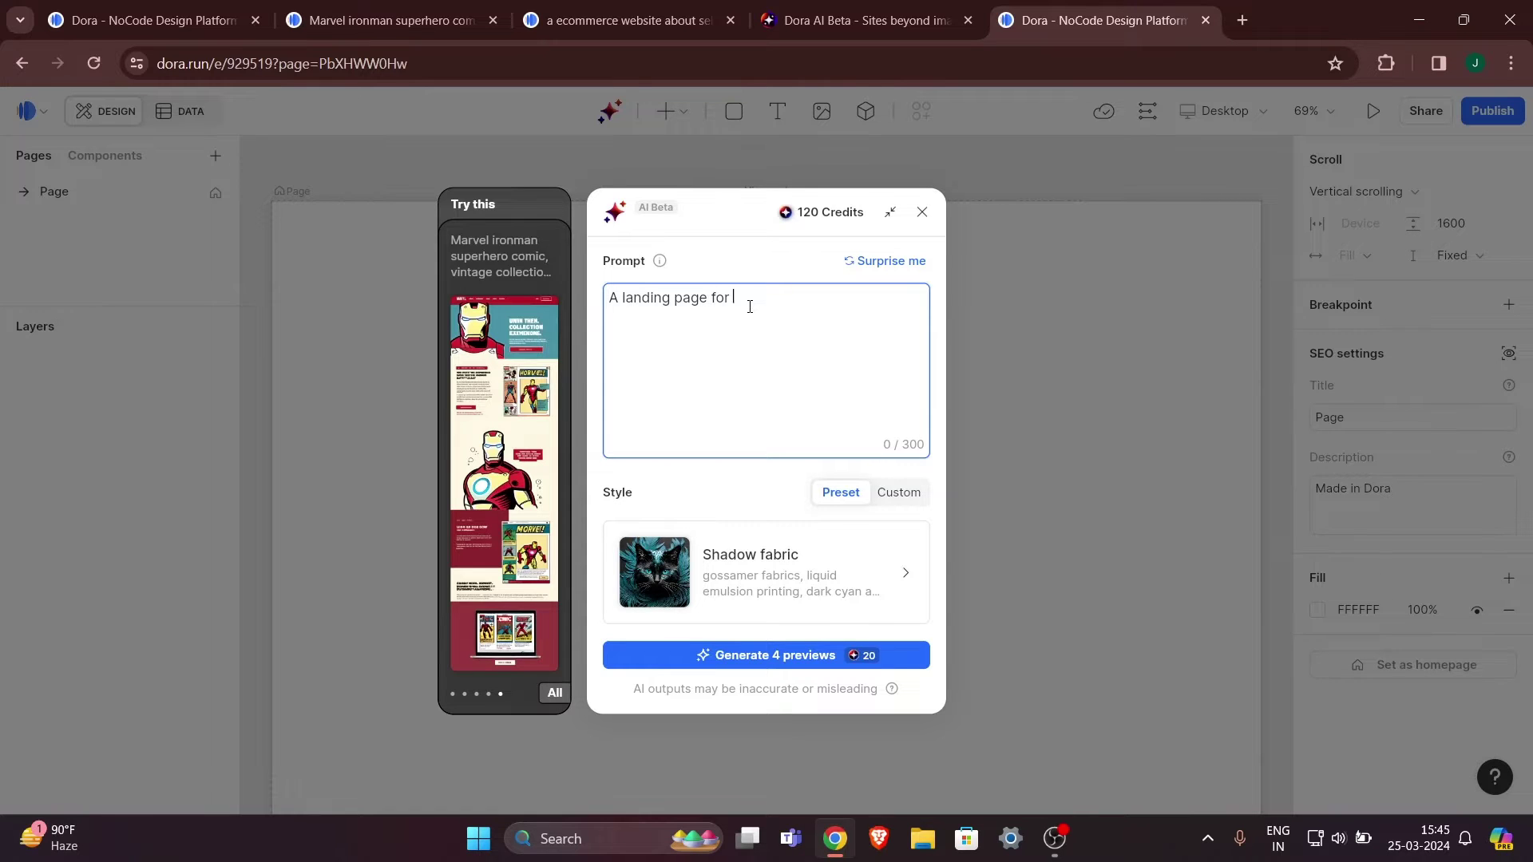
pyautogui.write('fashion ')
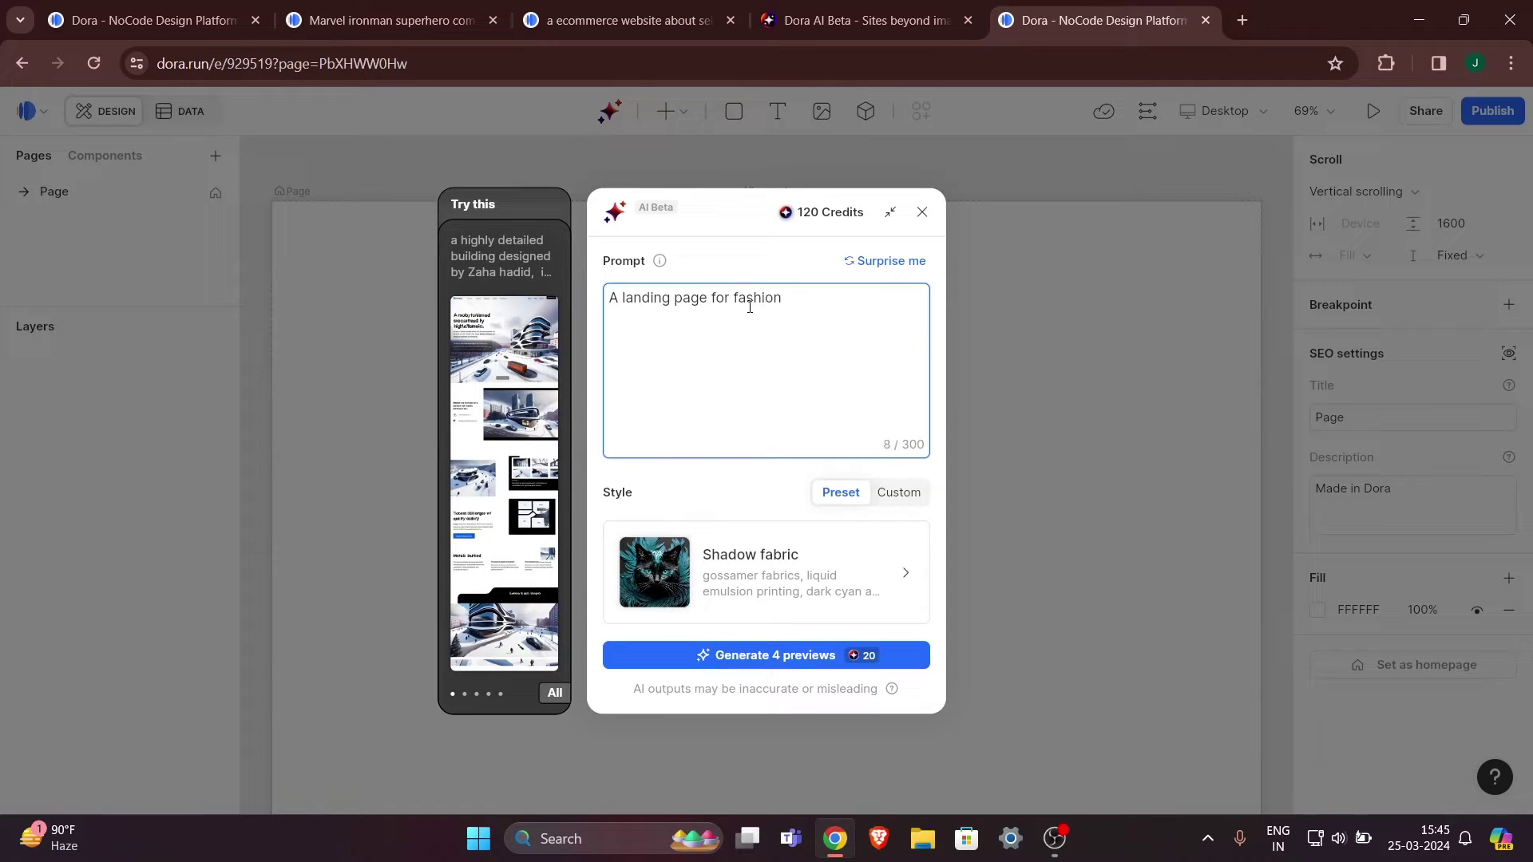
pyautogui.write('cloths')
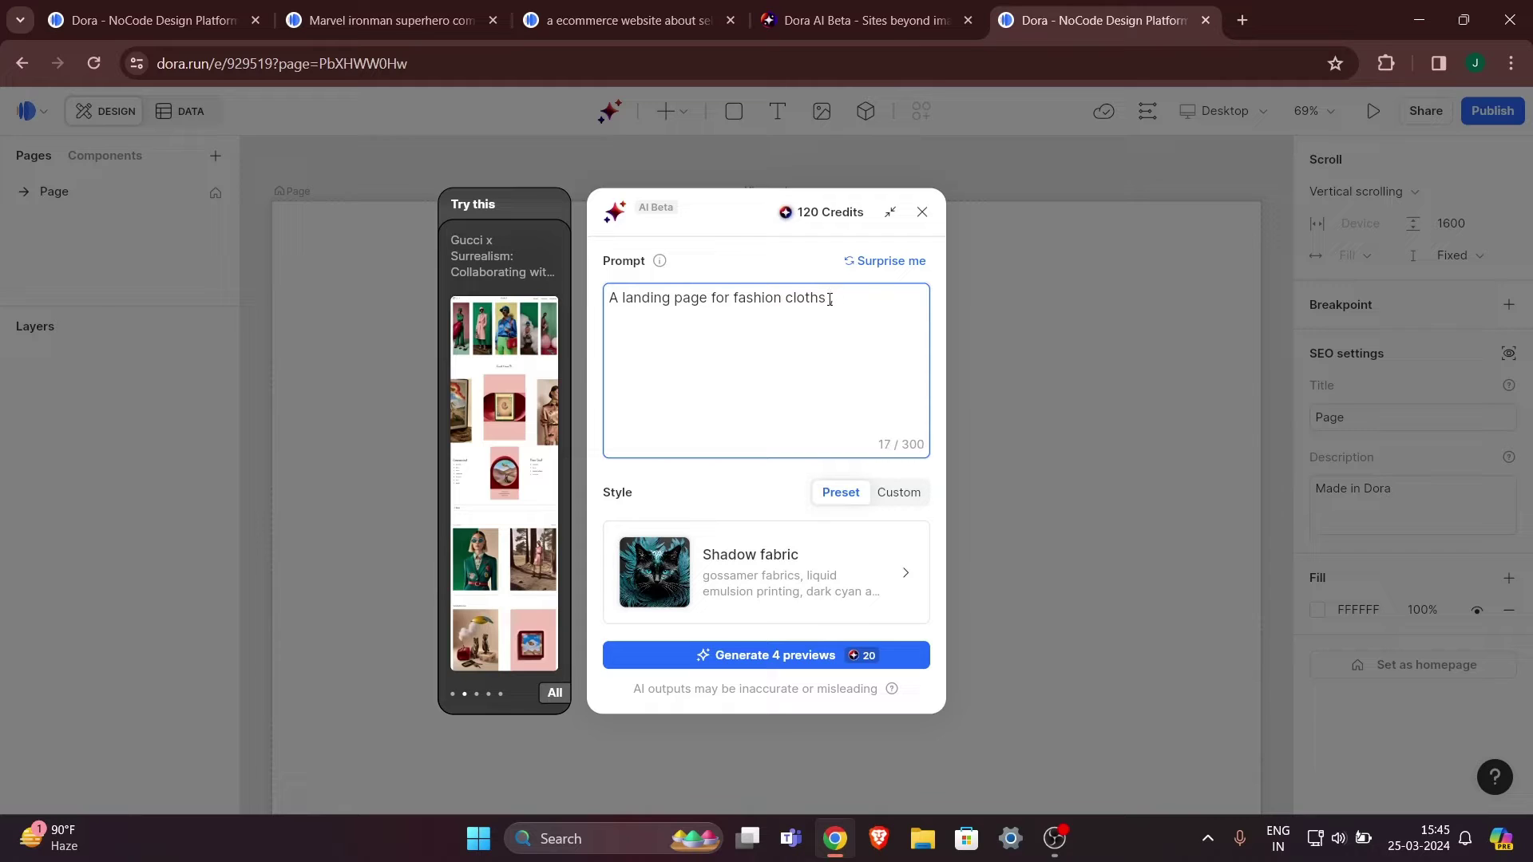
# Extend the prompt with ", blue theme, hd pictures, youngters" after "fashion cloths".
pyautogui.write('blue ')
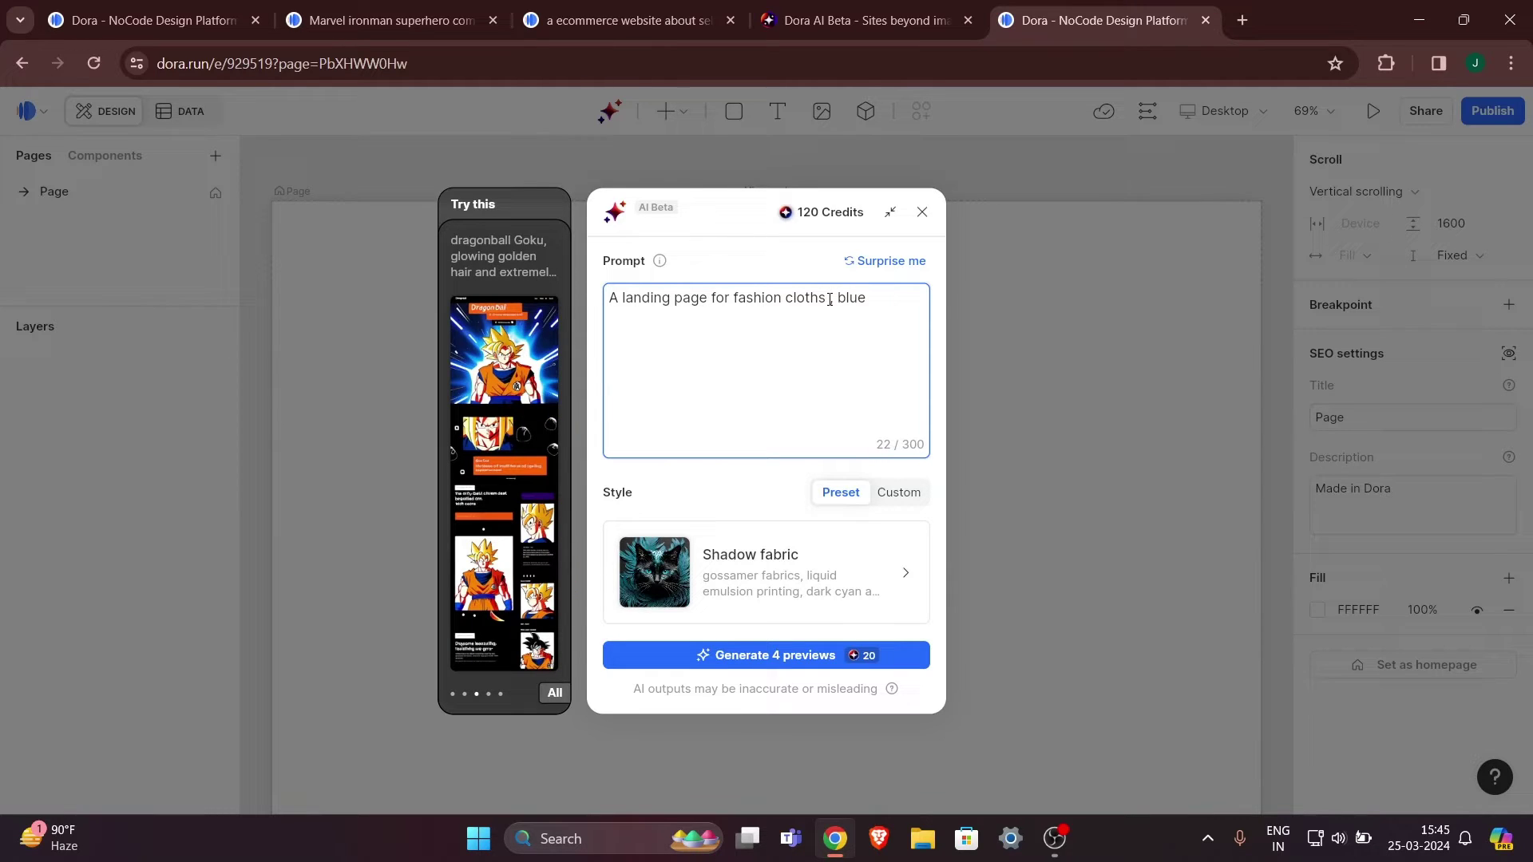
pyautogui.write('themed')
pyautogui.press('BackSpace')
pyautogui.press('BackSpace')
pyautogui.press('BackSpace')
pyautogui.write('me, ')
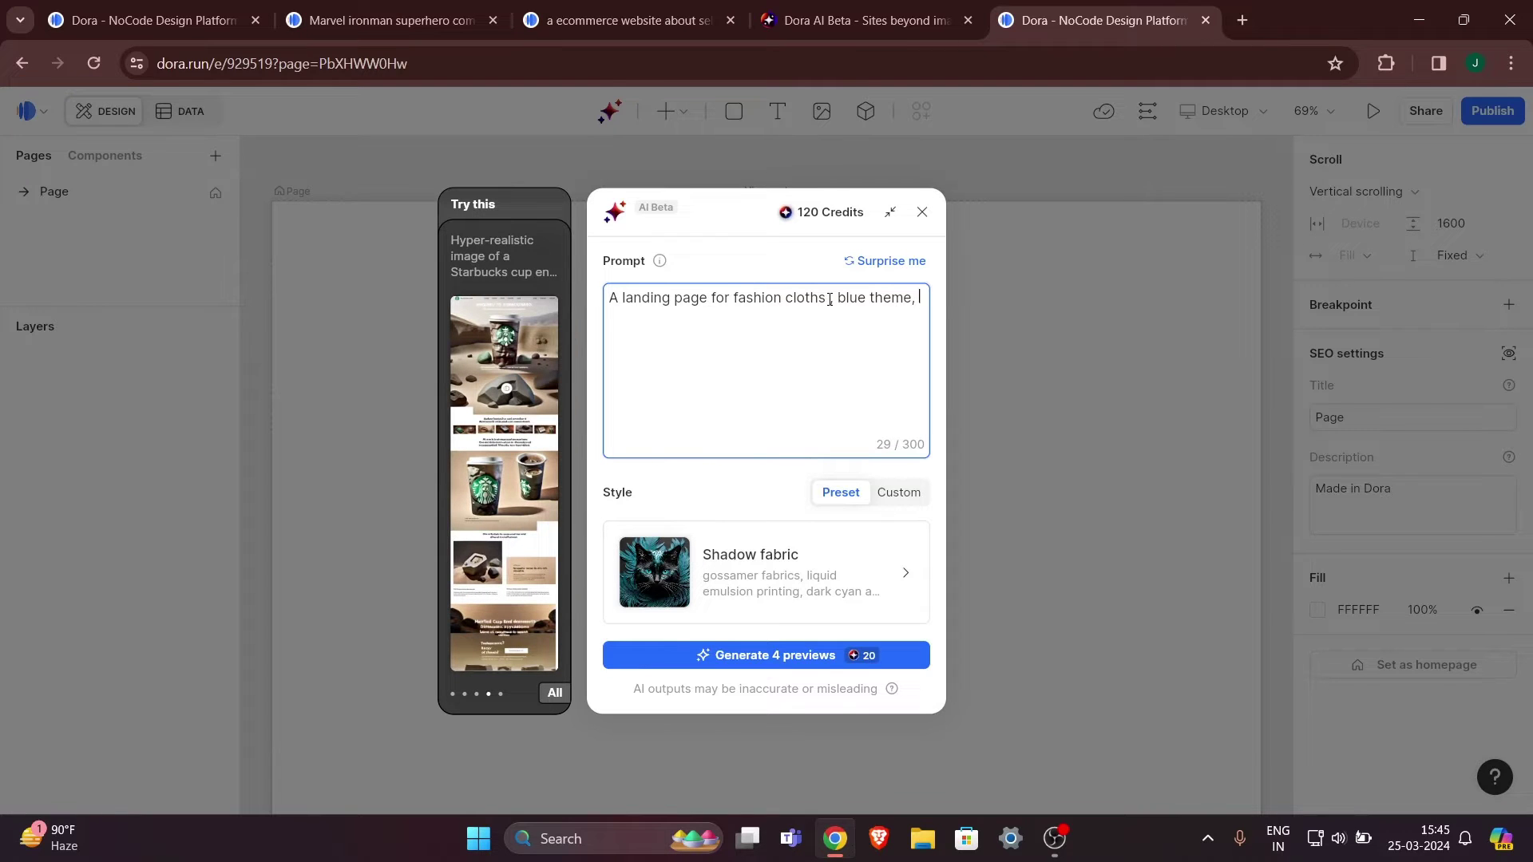
pyautogui.write('hd pictures, youngtr')
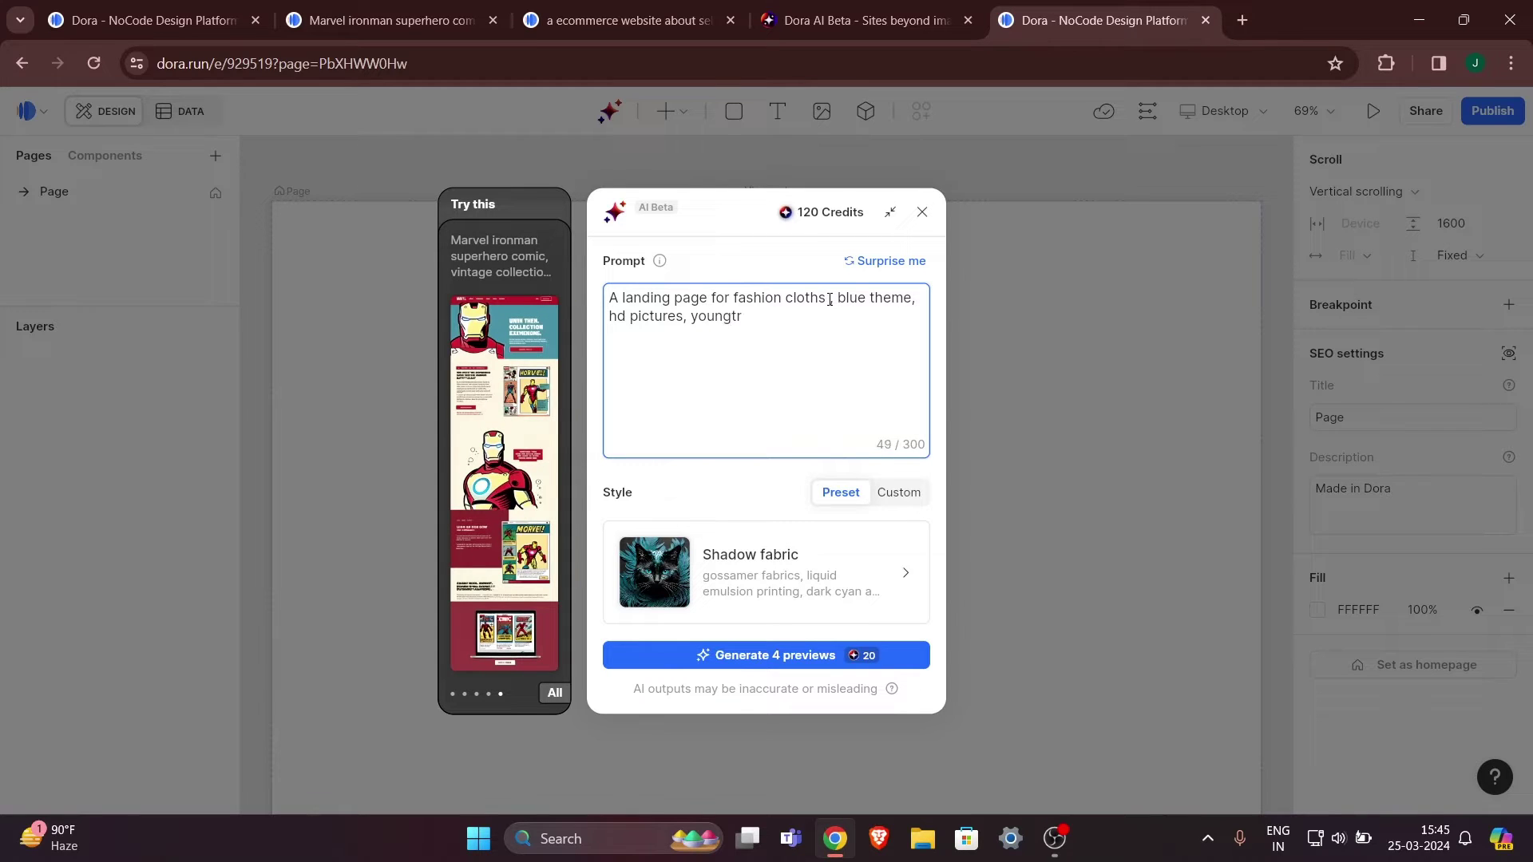
pyautogui.press('BackSpace')
pyautogui.write('ers')
pyautogui.click(830, 299)
pyautogui.write(',')
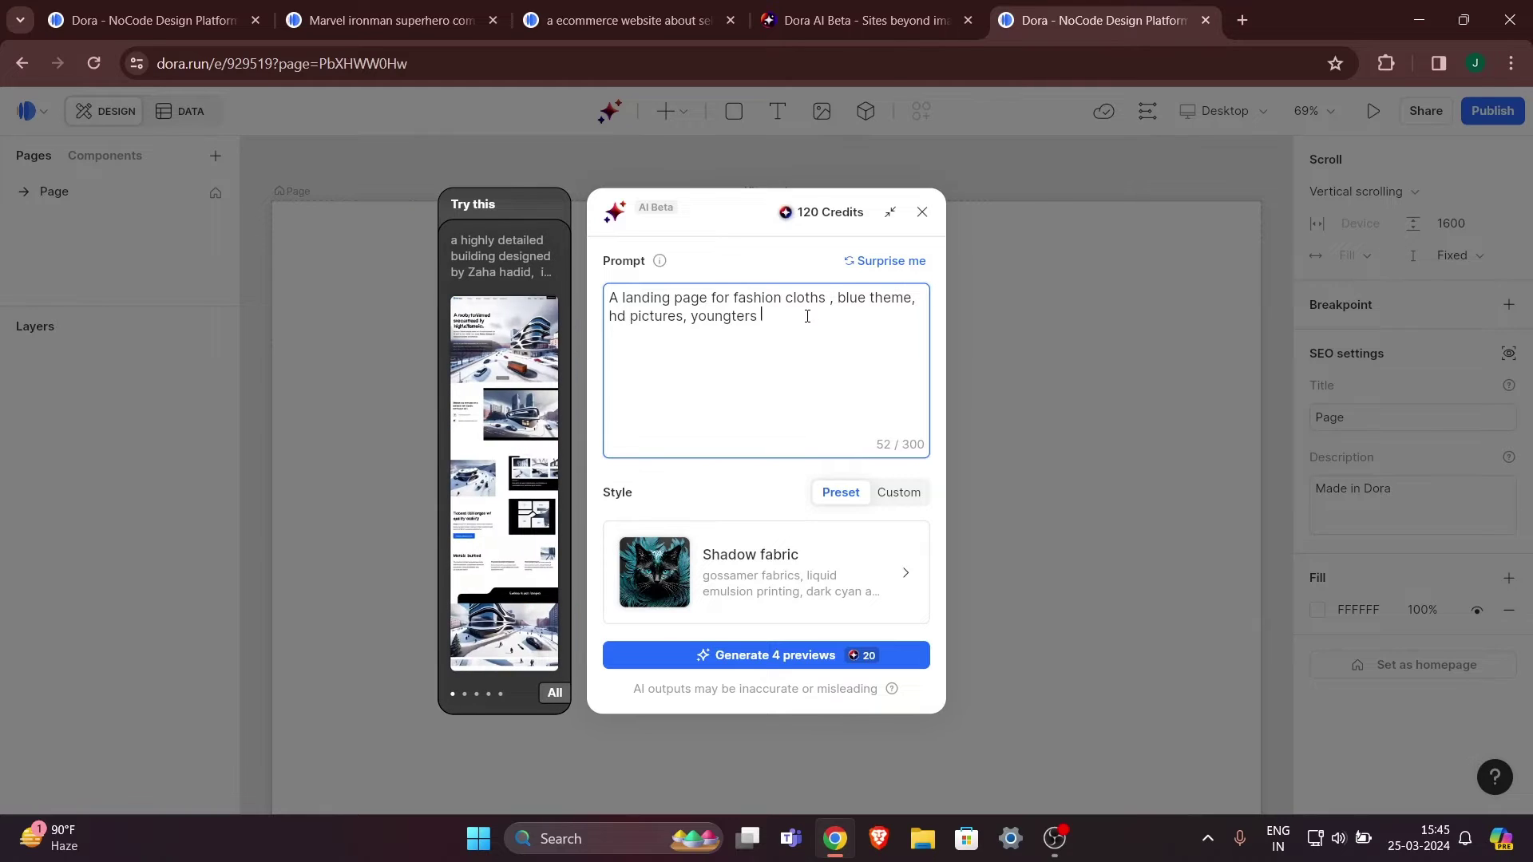
pyautogui.hotkey('ctrl', 'a')
pyautogui.click(832, 371)
# Switch the style to Custom and replace its default description with "blue theme,".
pyautogui.click(900, 496)
pyautogui.click(763, 573)
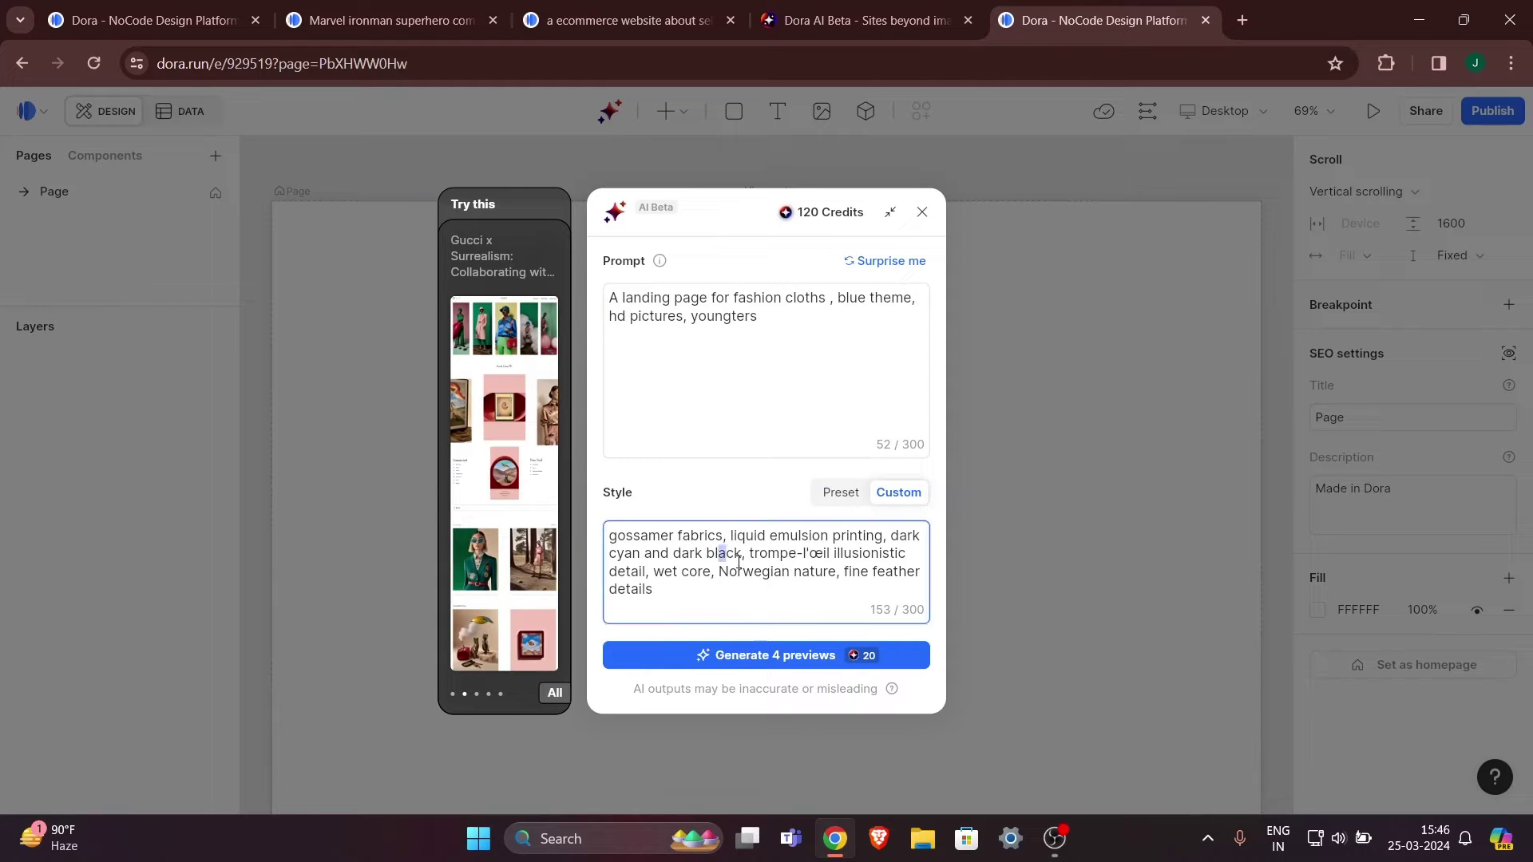
pyautogui.moveTo(686, 597); pyautogui.dragTo(613, 530)
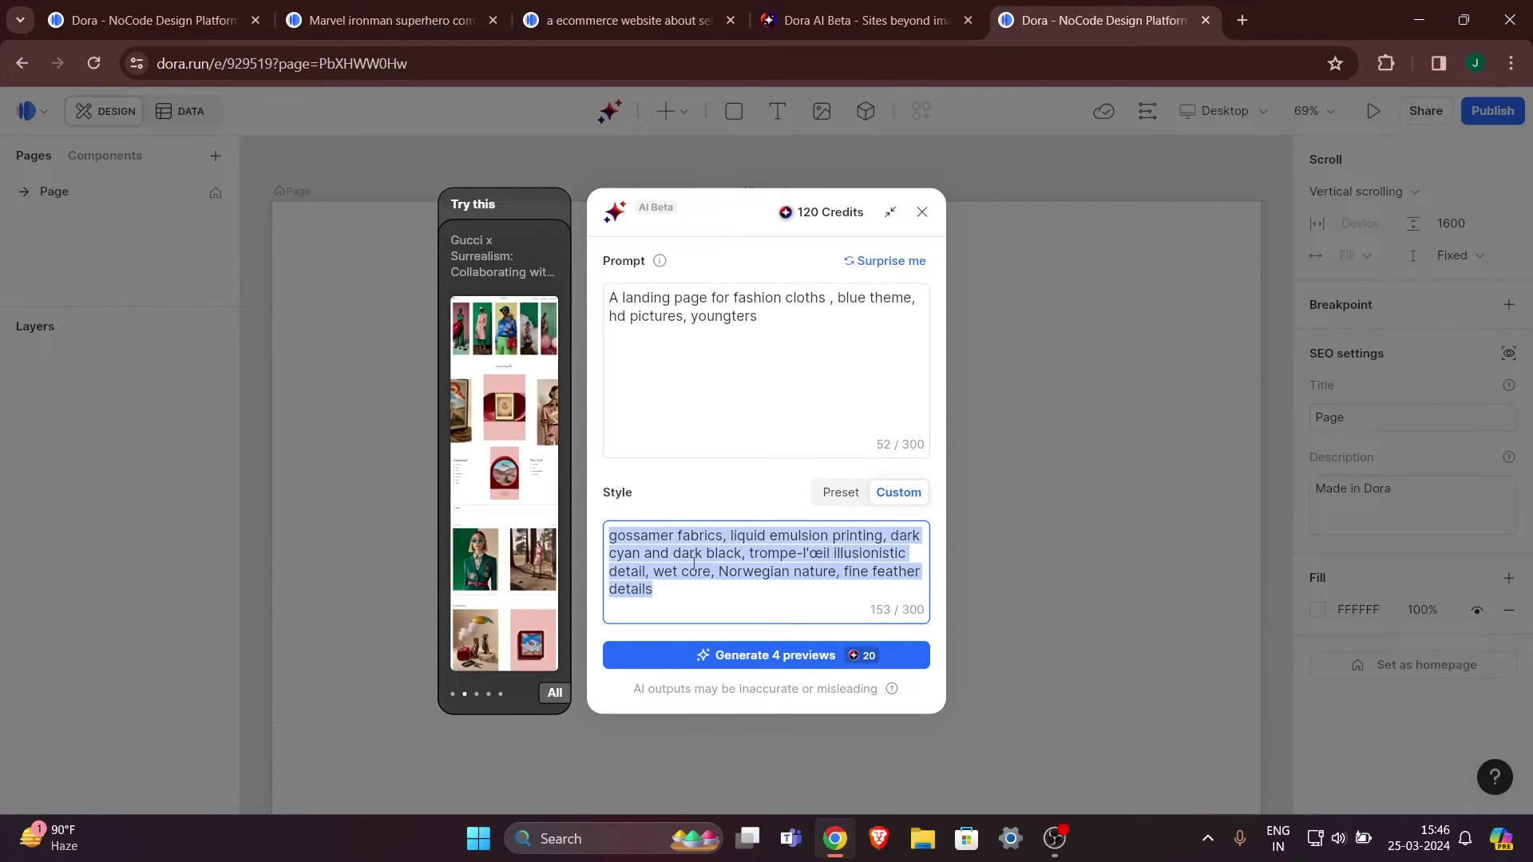
pyautogui.press('BackSpace')
pyautogui.write('b')
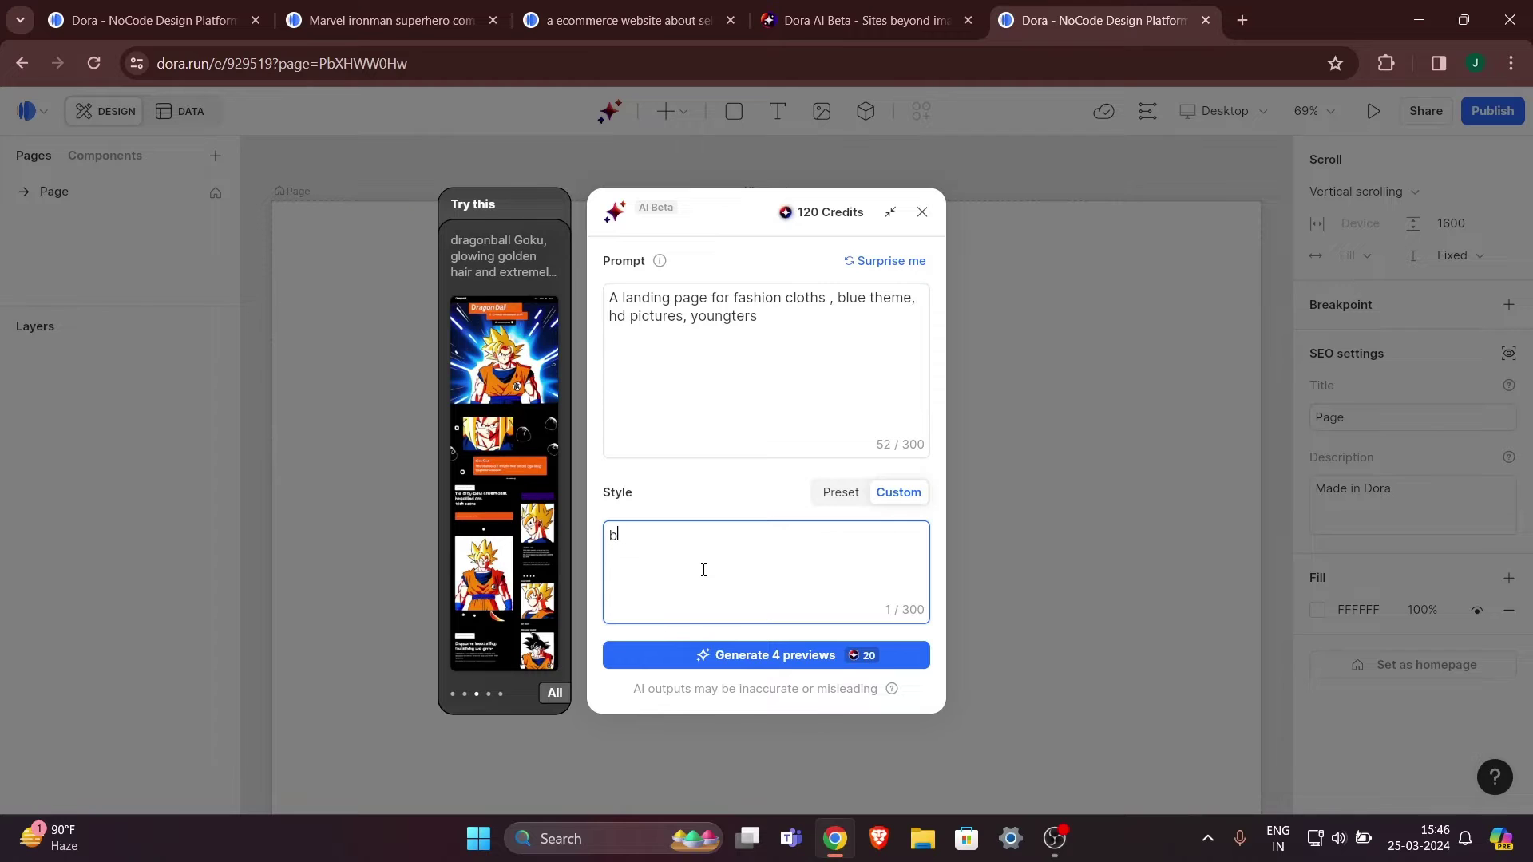
pyautogui.write('lue theme,')
# Move "blue theme, hd pictures, youngters" from the prompt into the custom style, replacing its text and removing the leading comma.
pyautogui.moveTo(768, 313); pyautogui.dragTo(831, 302)
pyautogui.hotkey('ctrl', 'c')
pyautogui.press('BackSpace')
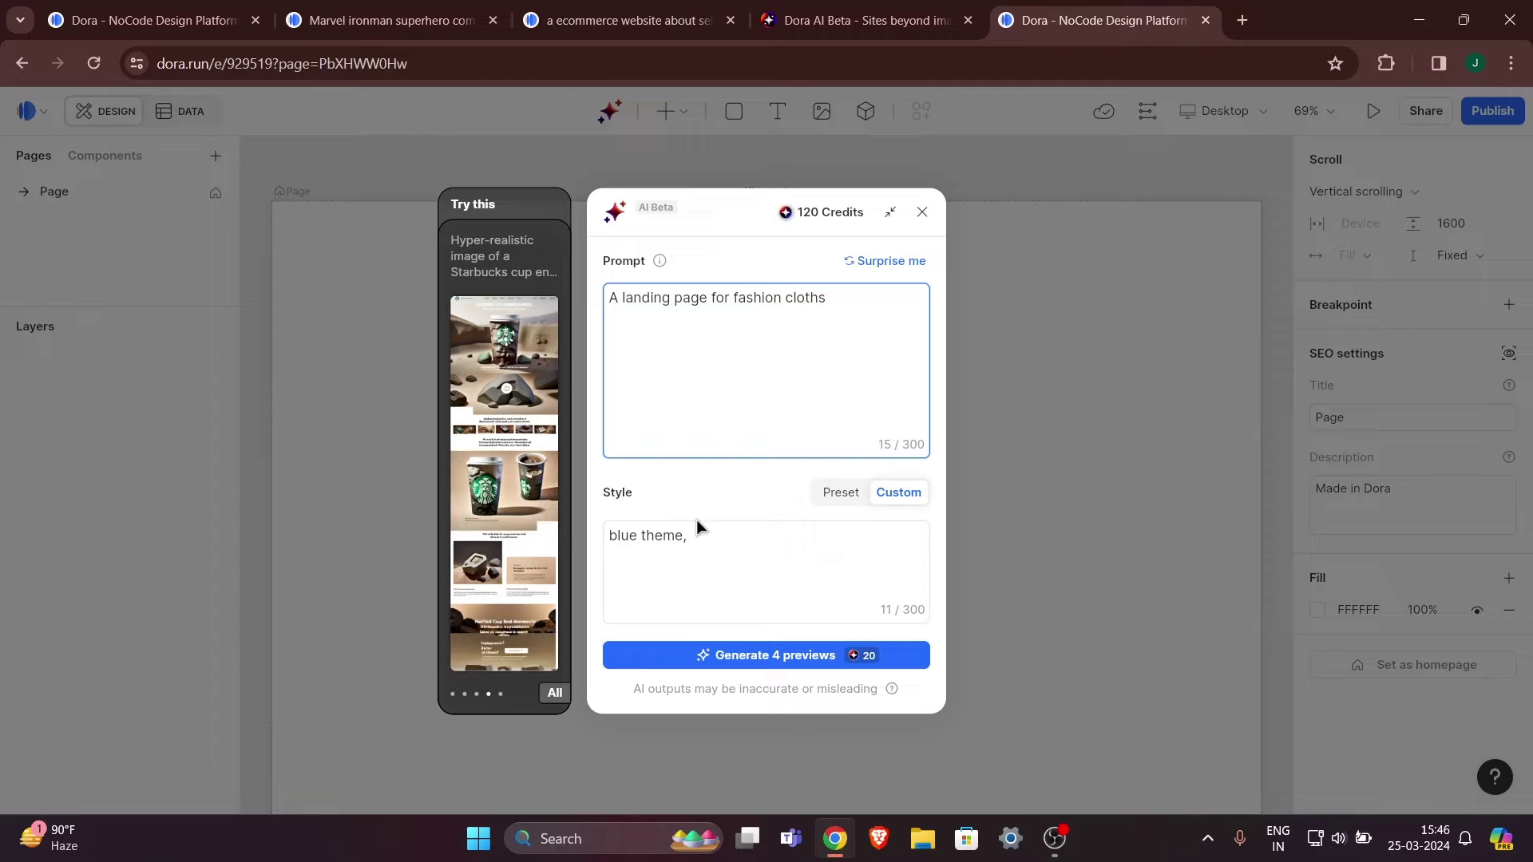
pyautogui.tripleClick(698, 543)
pyautogui.hotkey('ctrl', 'v')
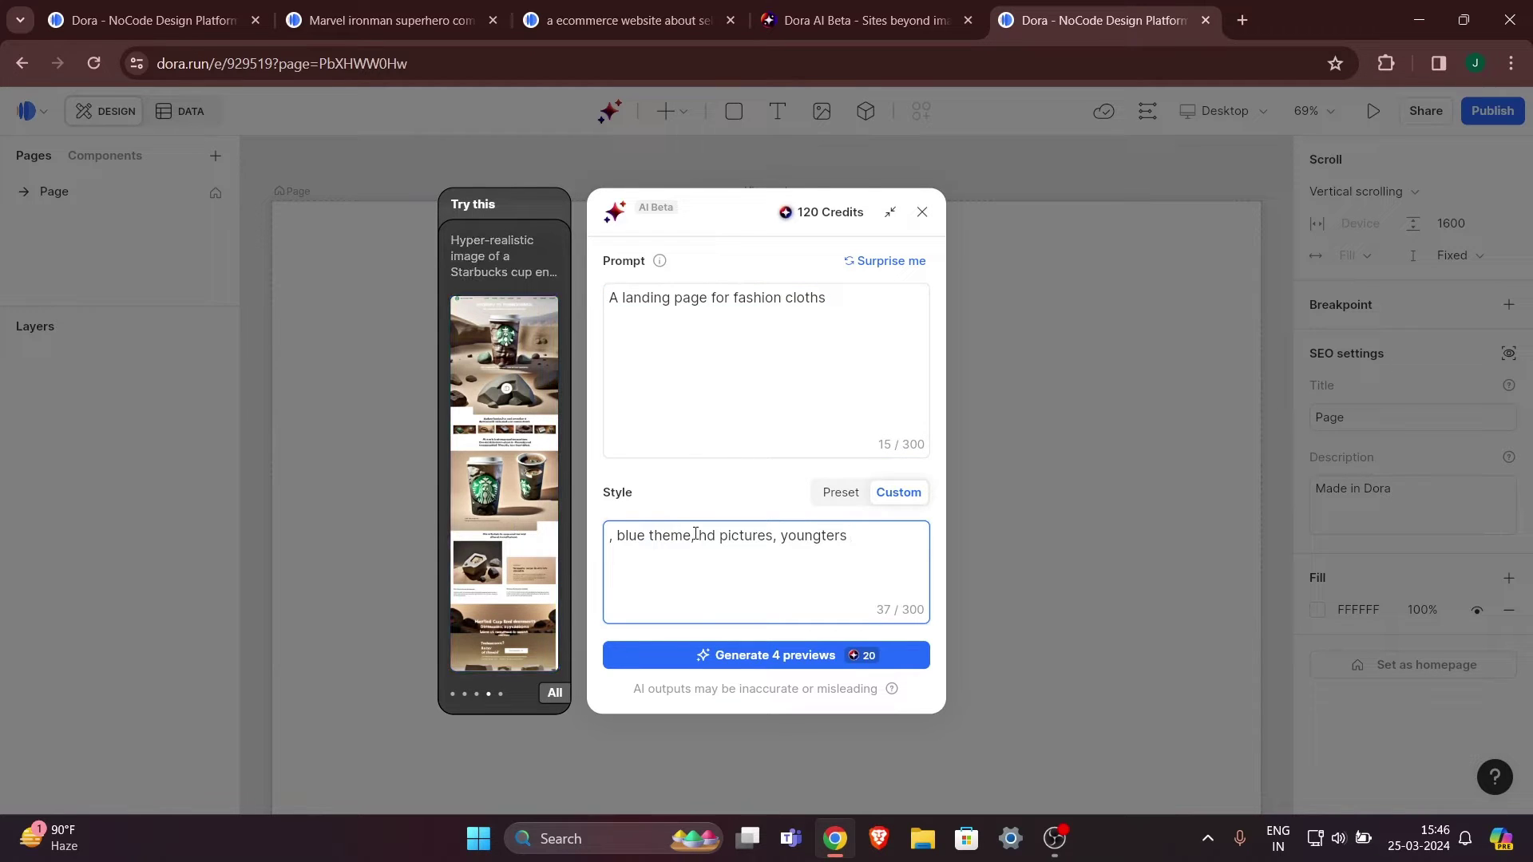
pyautogui.press('BackSpace')
pyautogui.press('BackSpace')
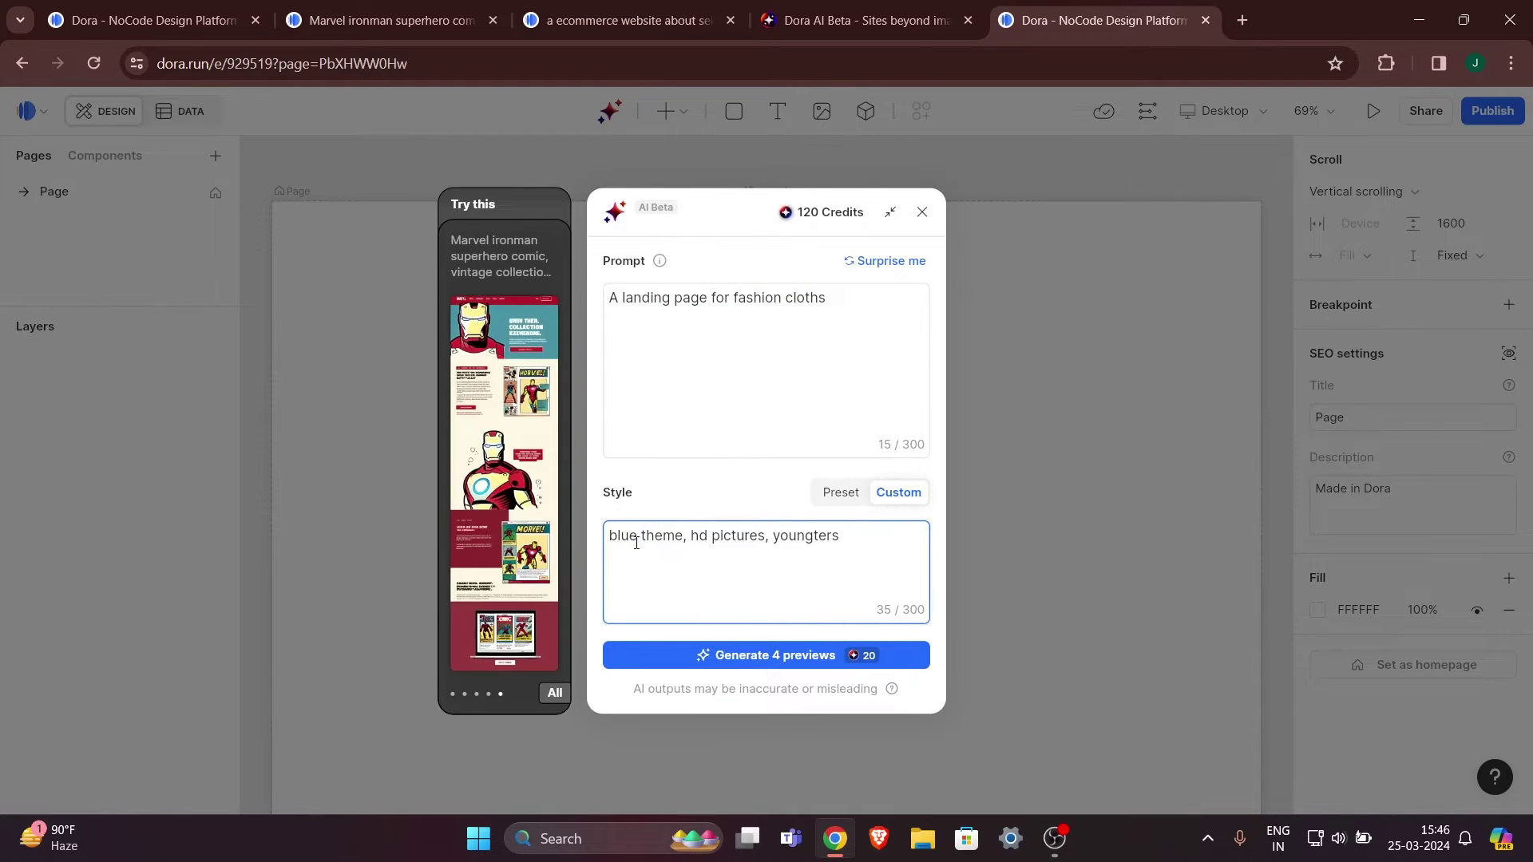
# Remove "youngters" from the custom style and append "for youngters" to the prompt.
pyautogui.doubleClick(801, 540)
pyautogui.press('BackSpace')
pyautogui.press('BackSpace')
pyautogui.click(860, 298)
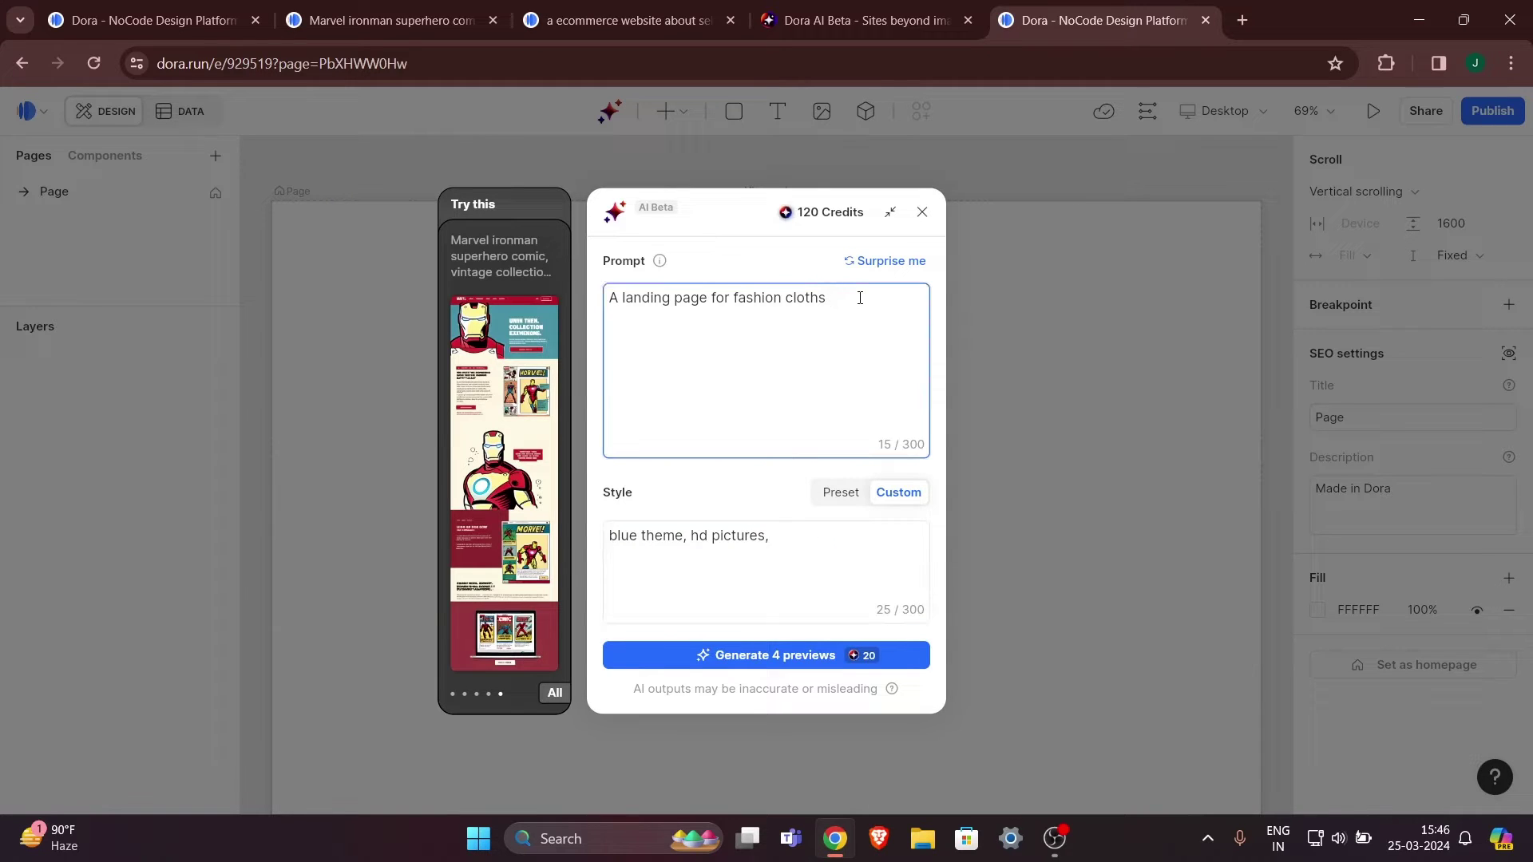
pyautogui.write('for youngters')
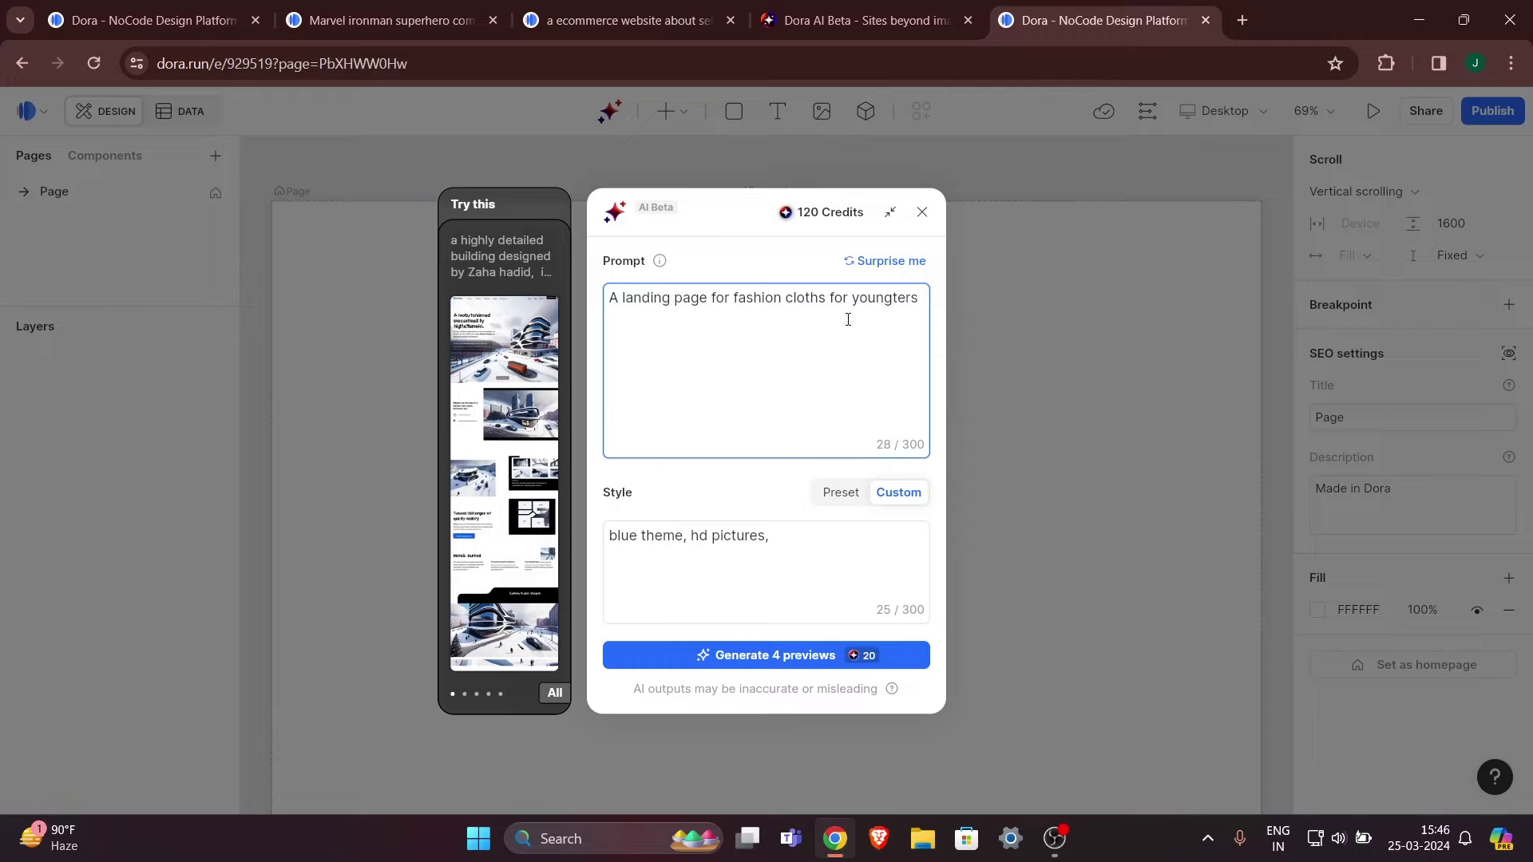
# Append "clear background" to the custom style and generate four previews of the landing page.
pyautogui.click(797, 537)
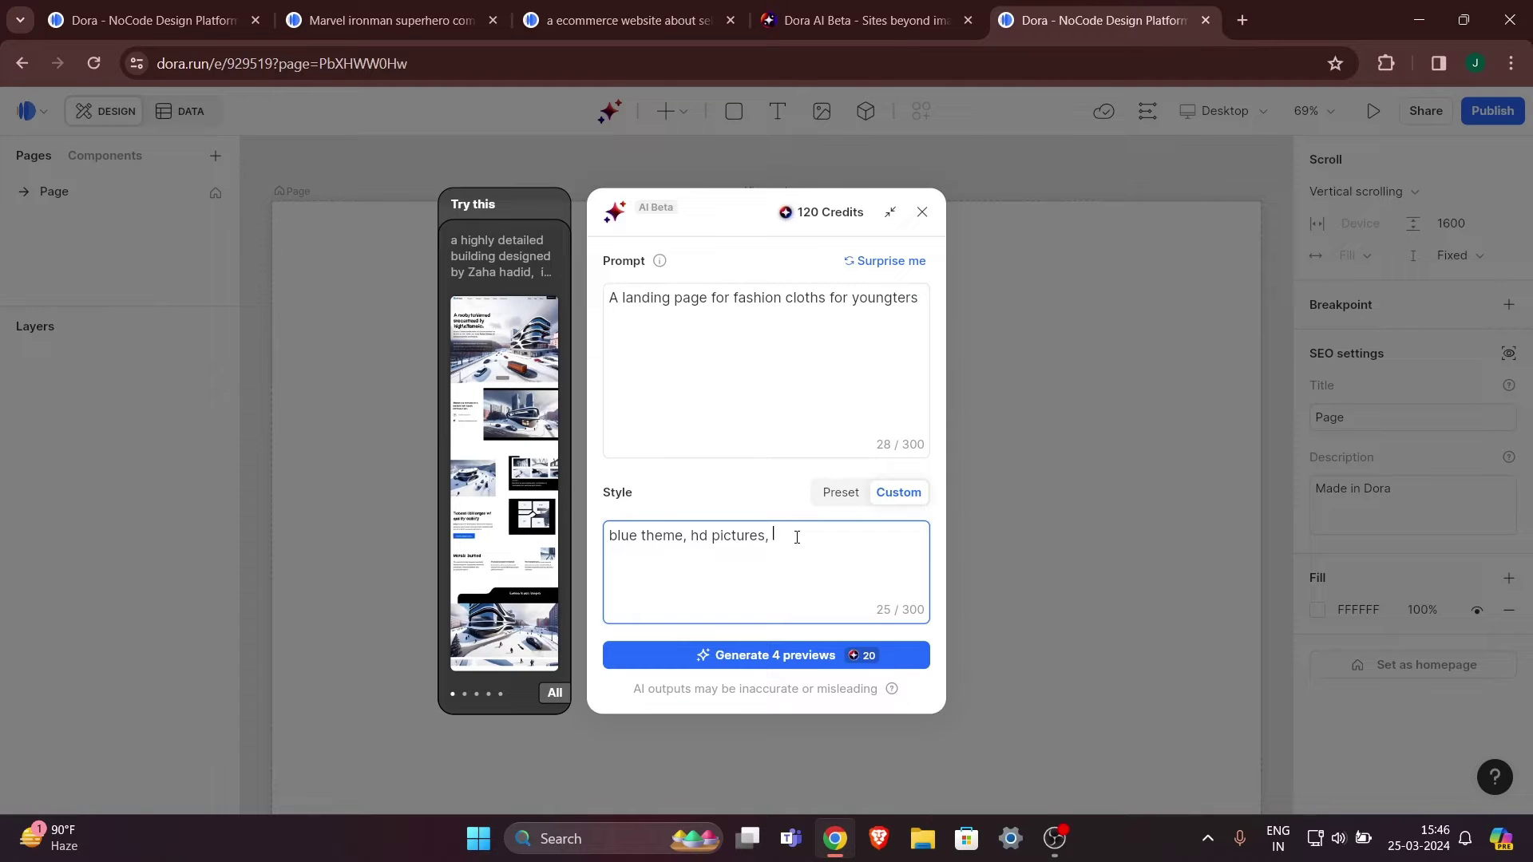
pyautogui.write('clera')
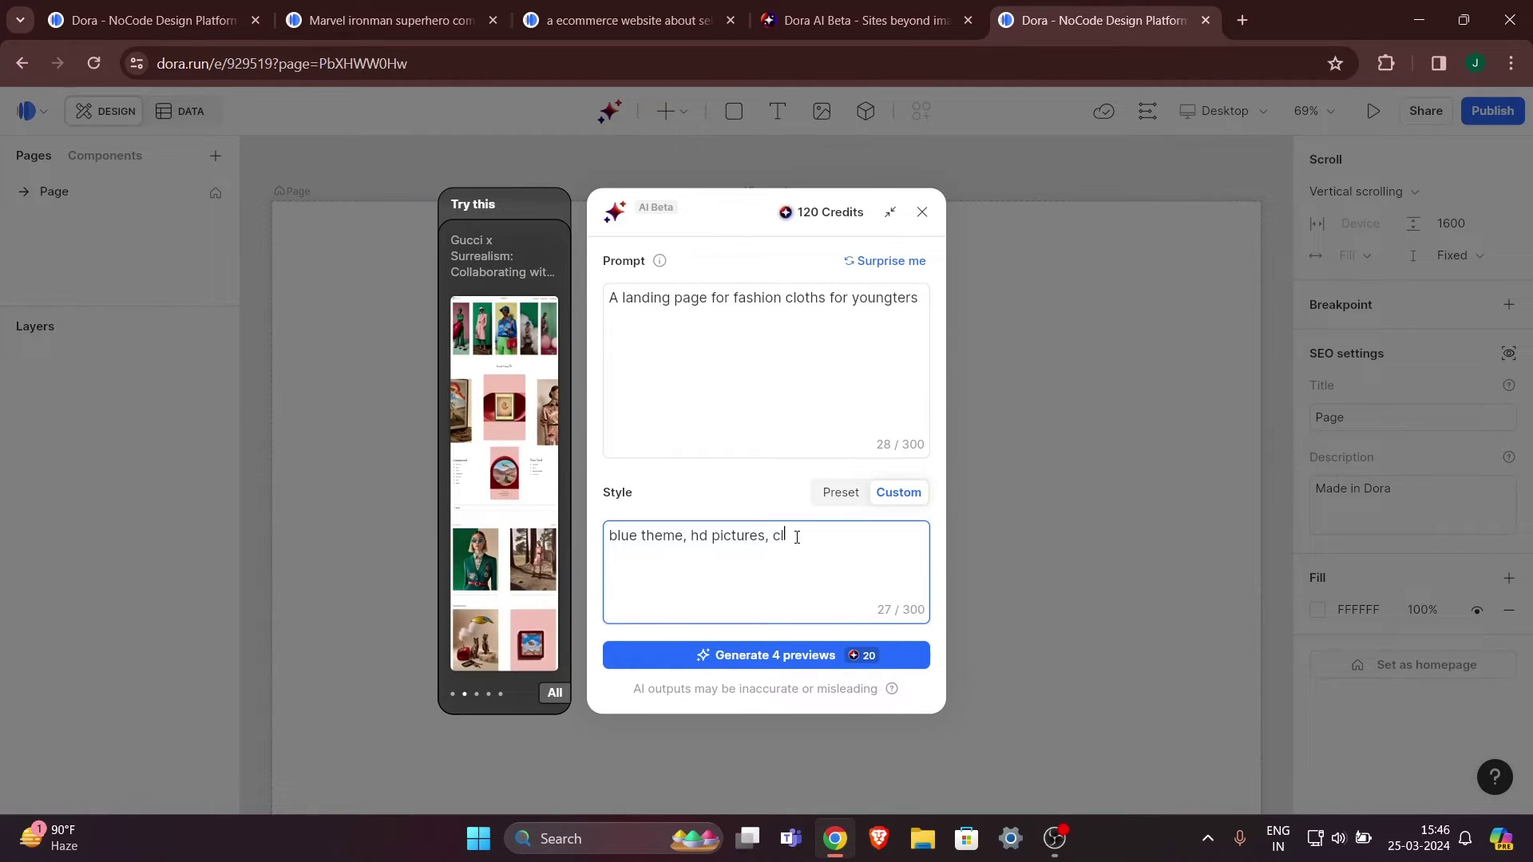
pyautogui.press('BackSpace')
pyautogui.press('BackSpace')
pyautogui.press('BackSpace')
pyautogui.write('ar back')
pyautogui.write('ground')
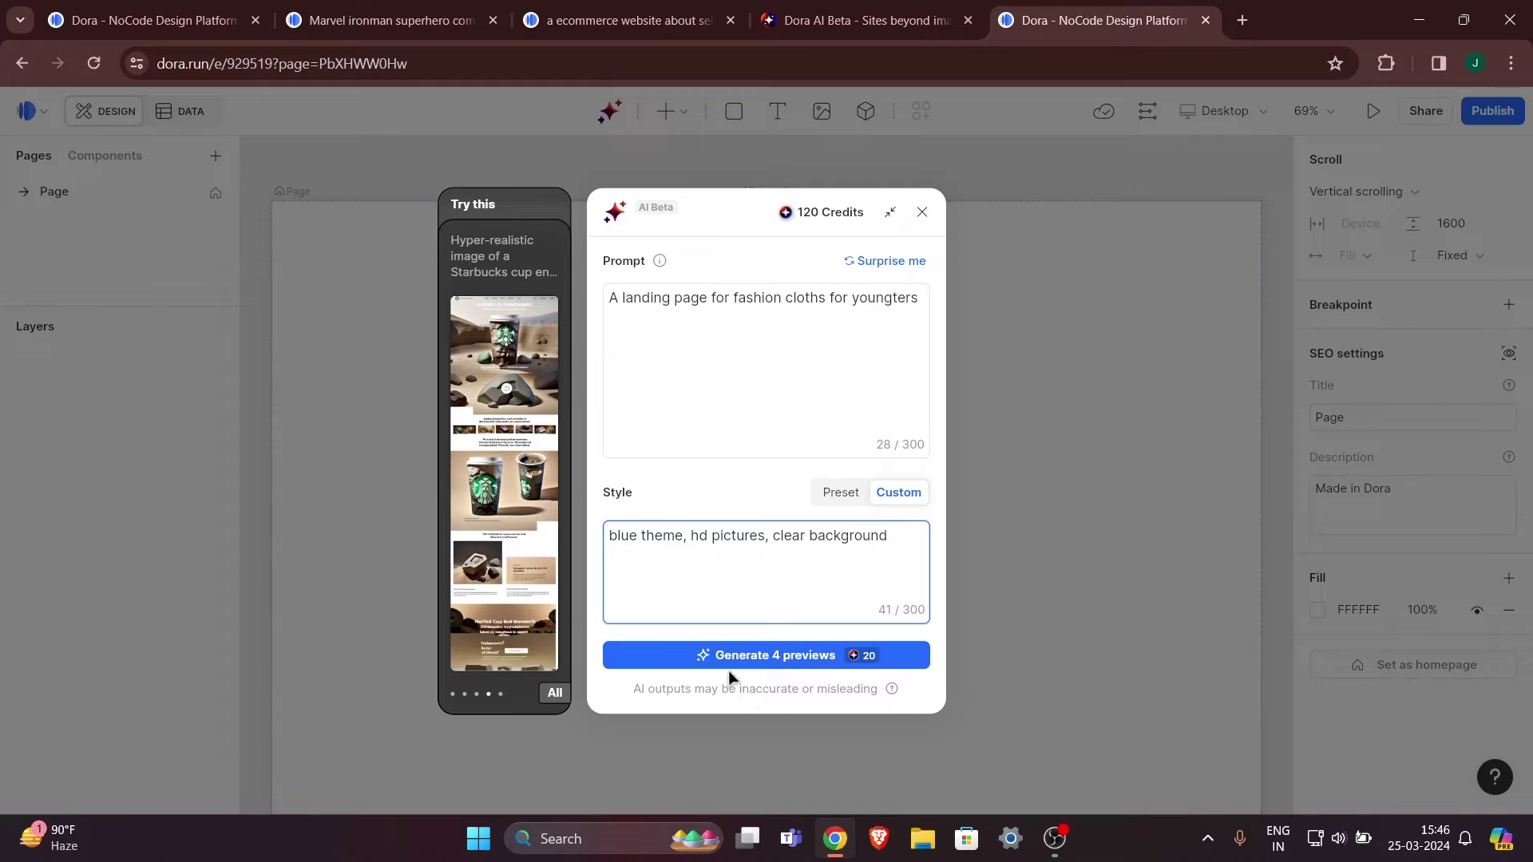
pyautogui.moveTo(862, 662)
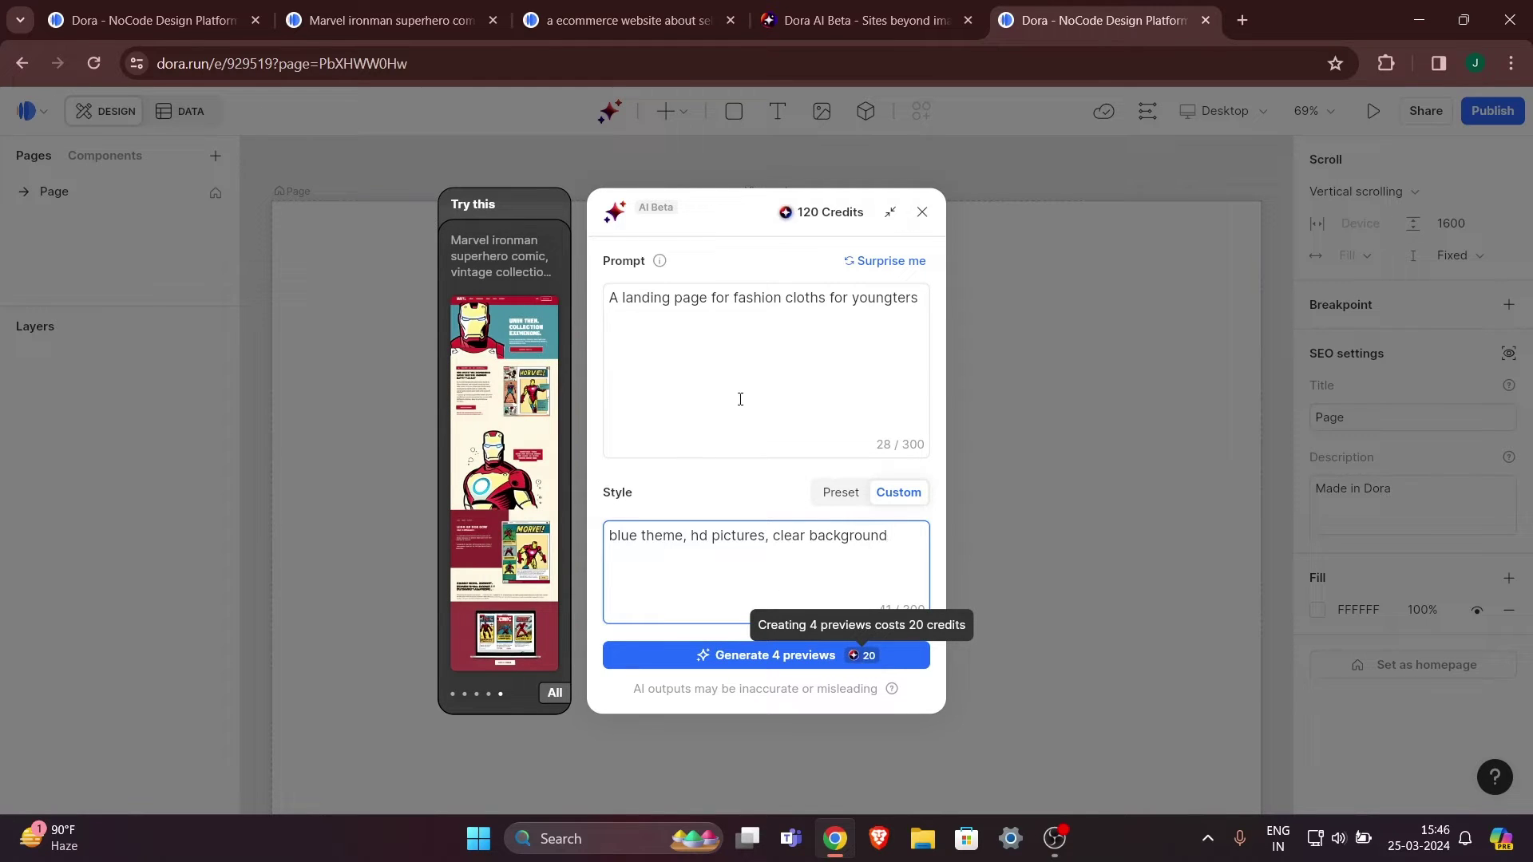
pyautogui.click(736, 657)
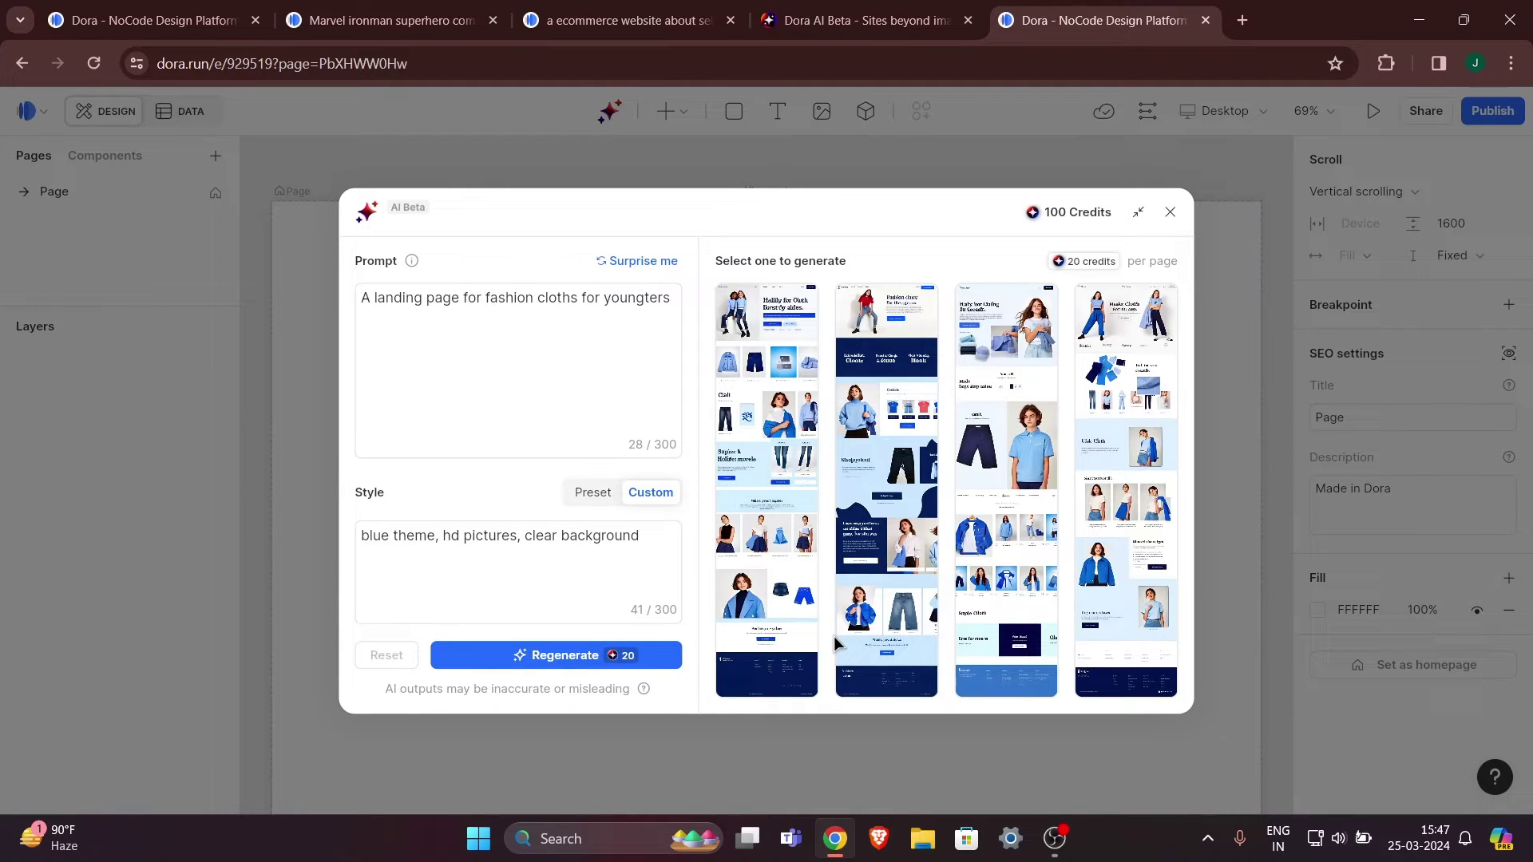
# Compare the four landing page previews and generate the full page from the first one.
pyautogui.moveTo(814, 295)
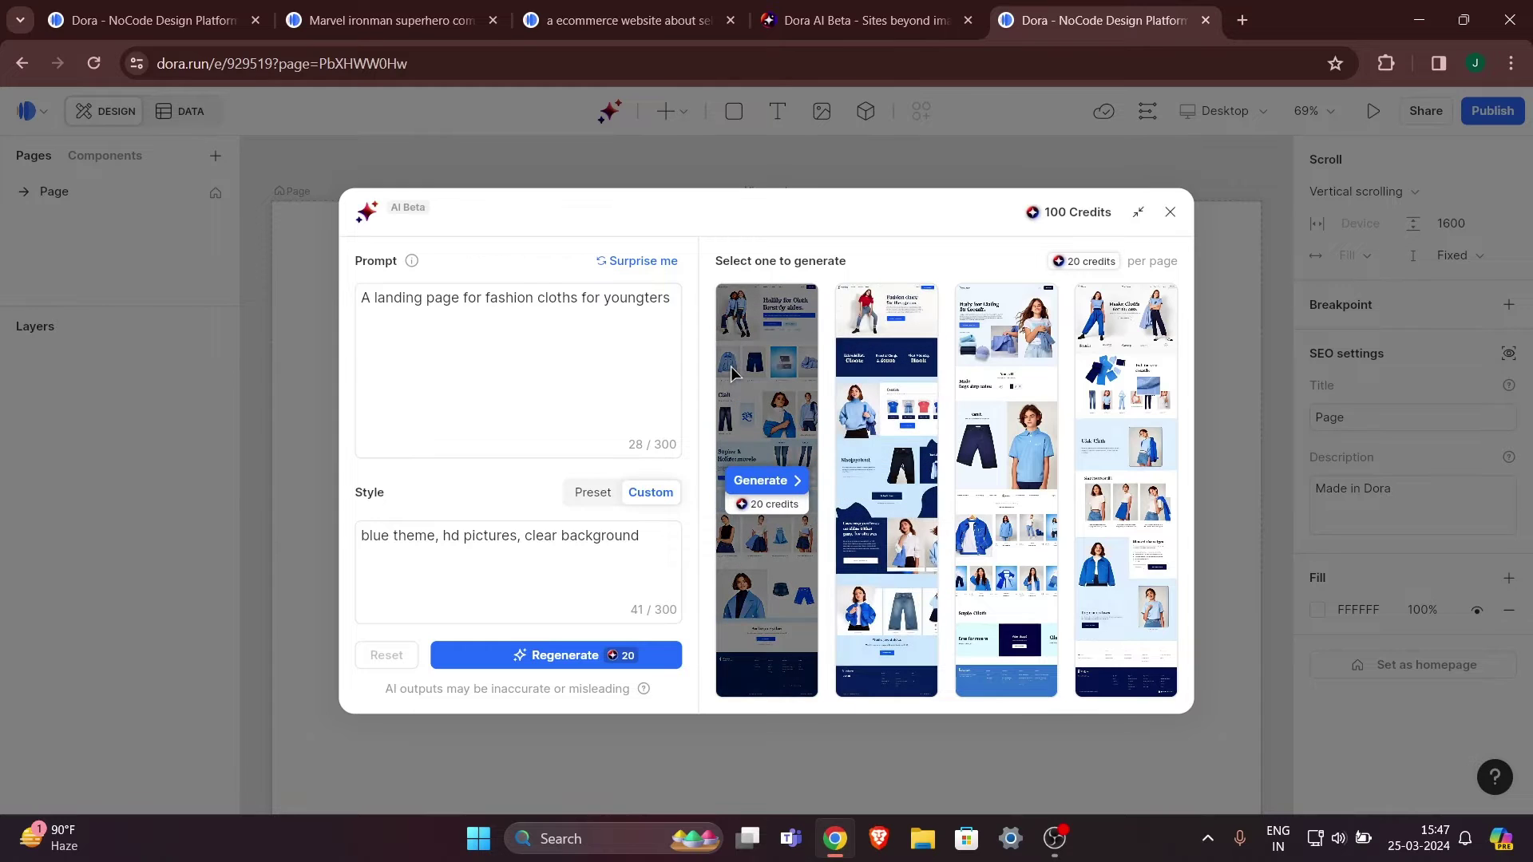
pyautogui.moveTo(1170, 370)
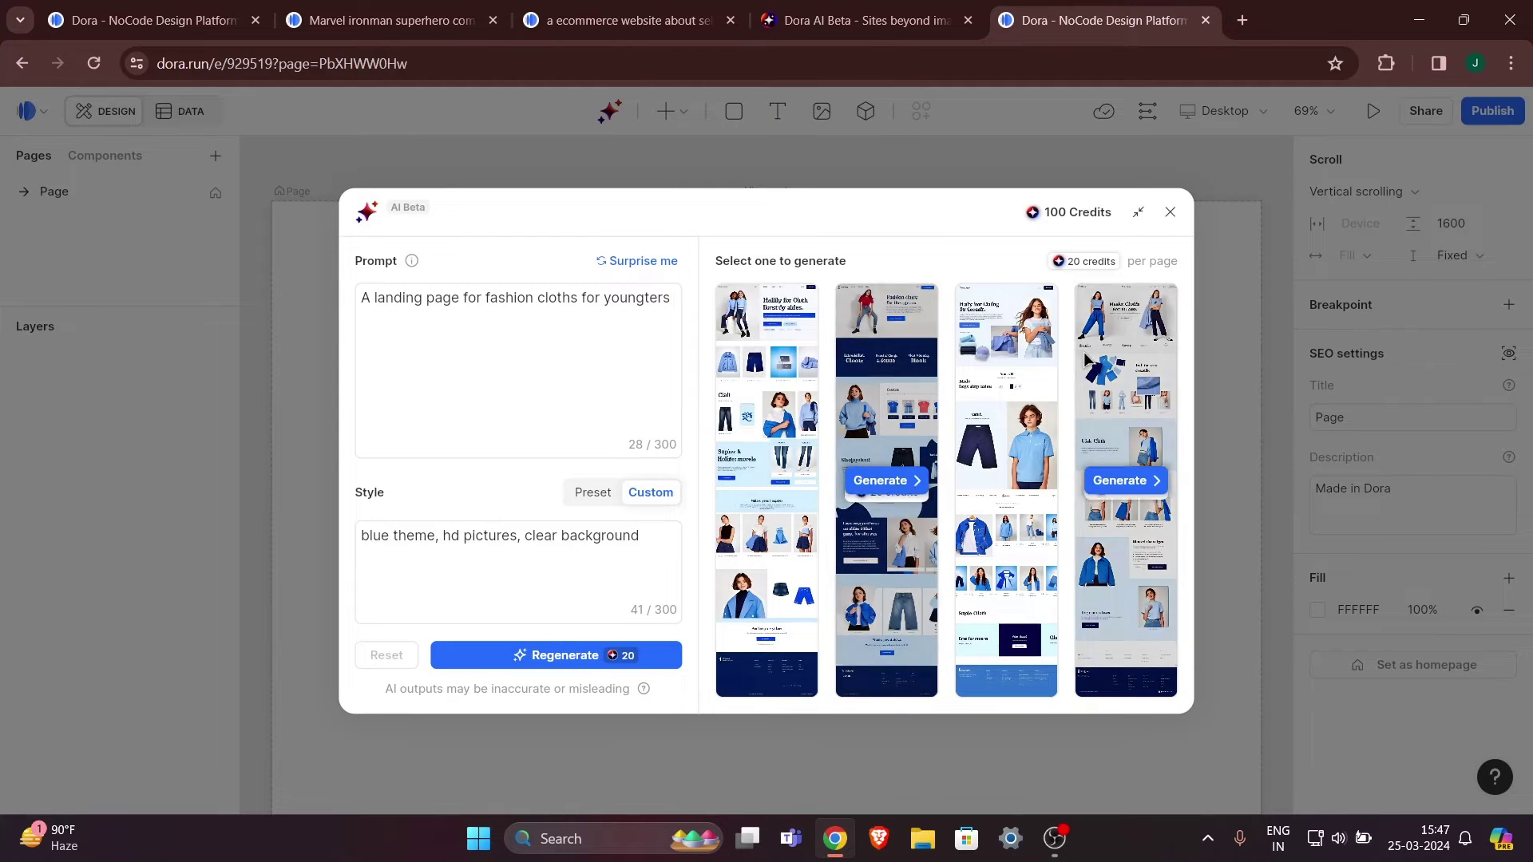
pyautogui.moveTo(760, 508)
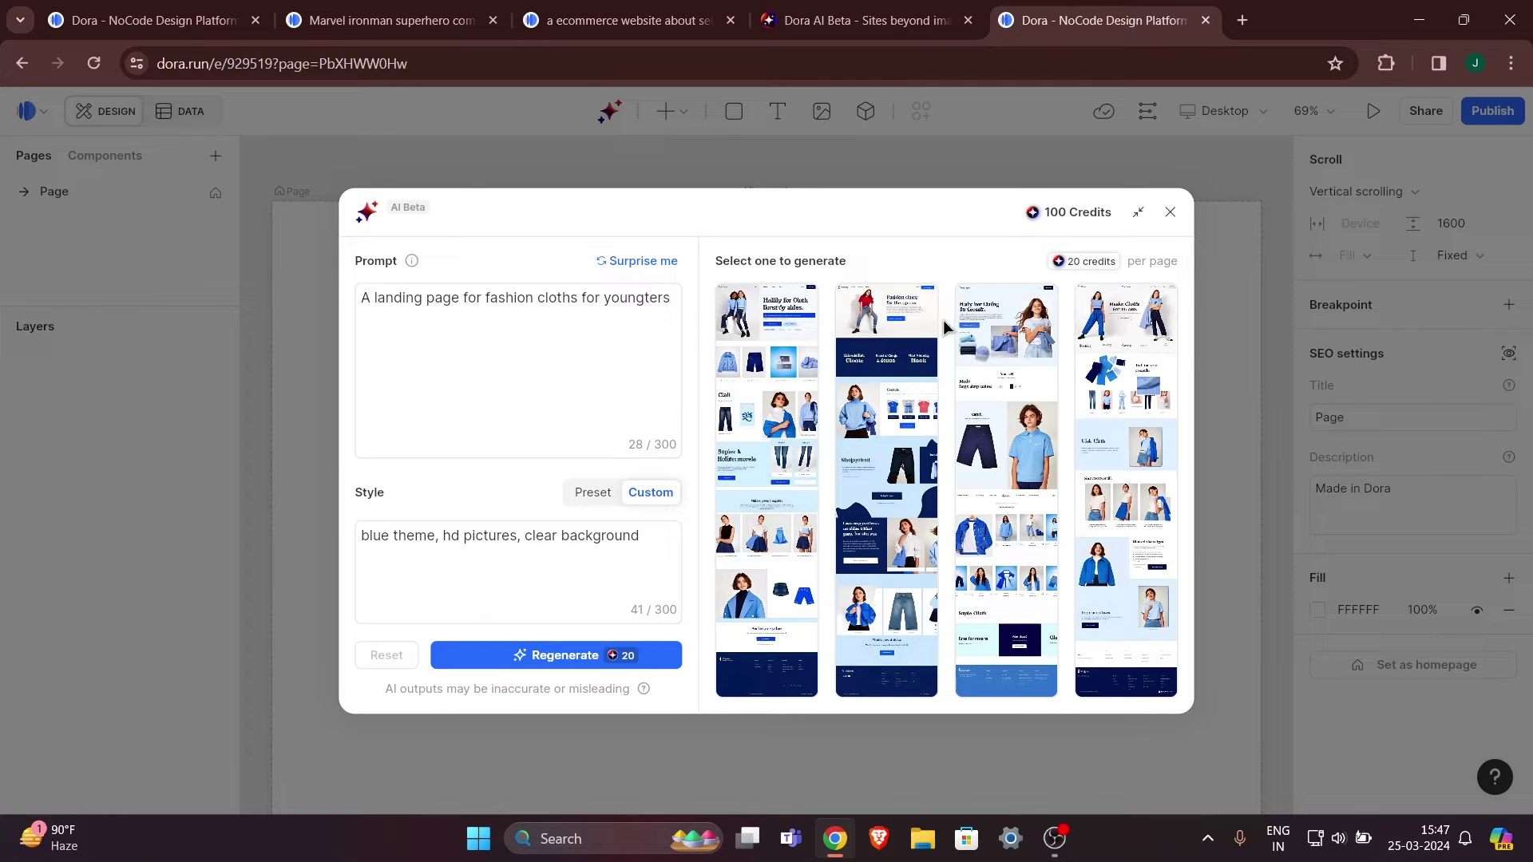
pyautogui.moveTo(1126, 477)
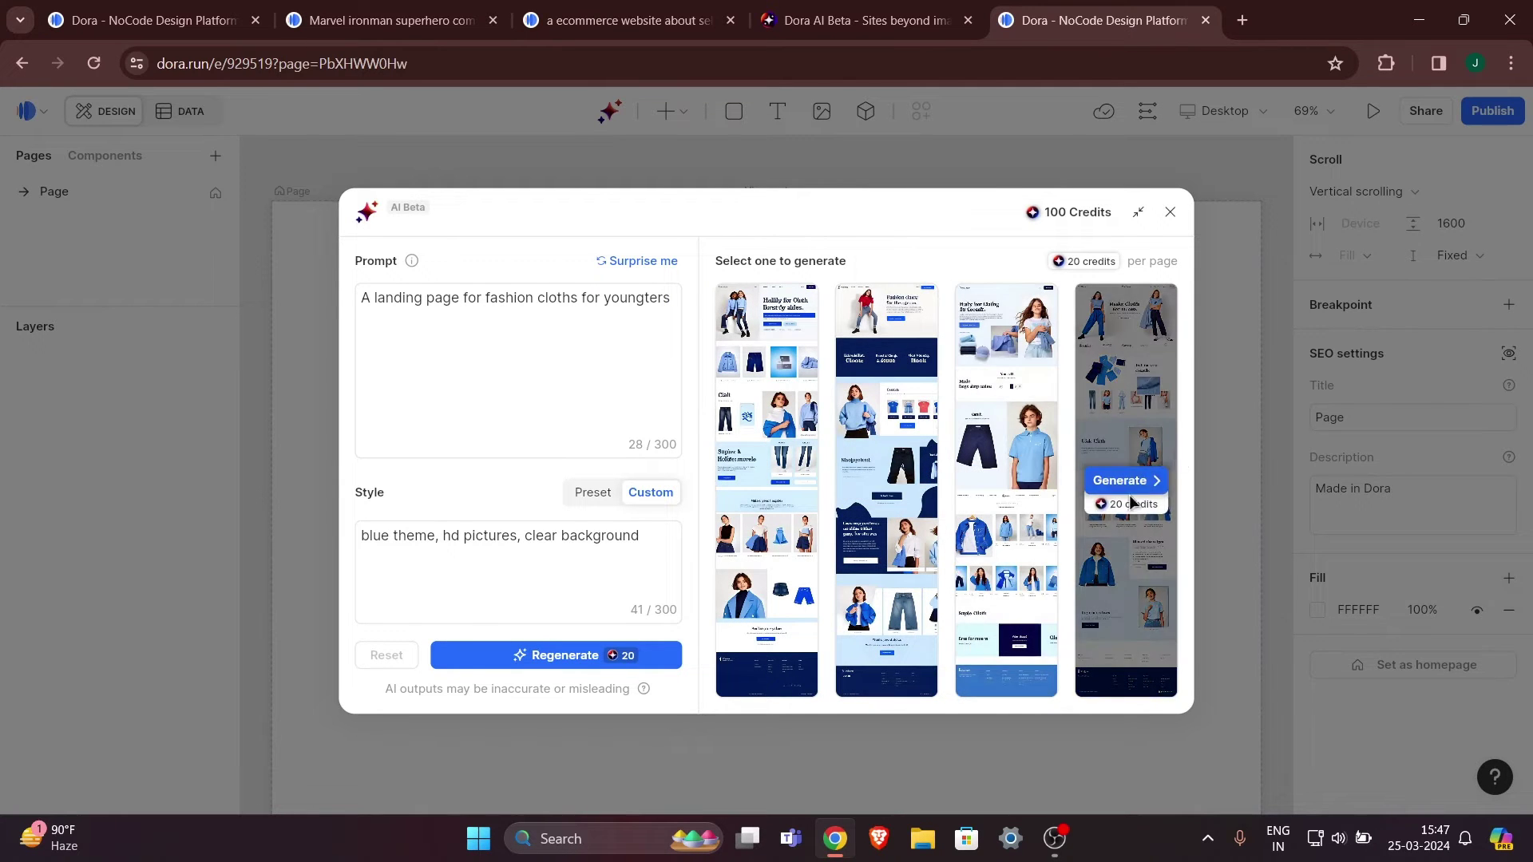
pyautogui.moveTo(1001, 343)
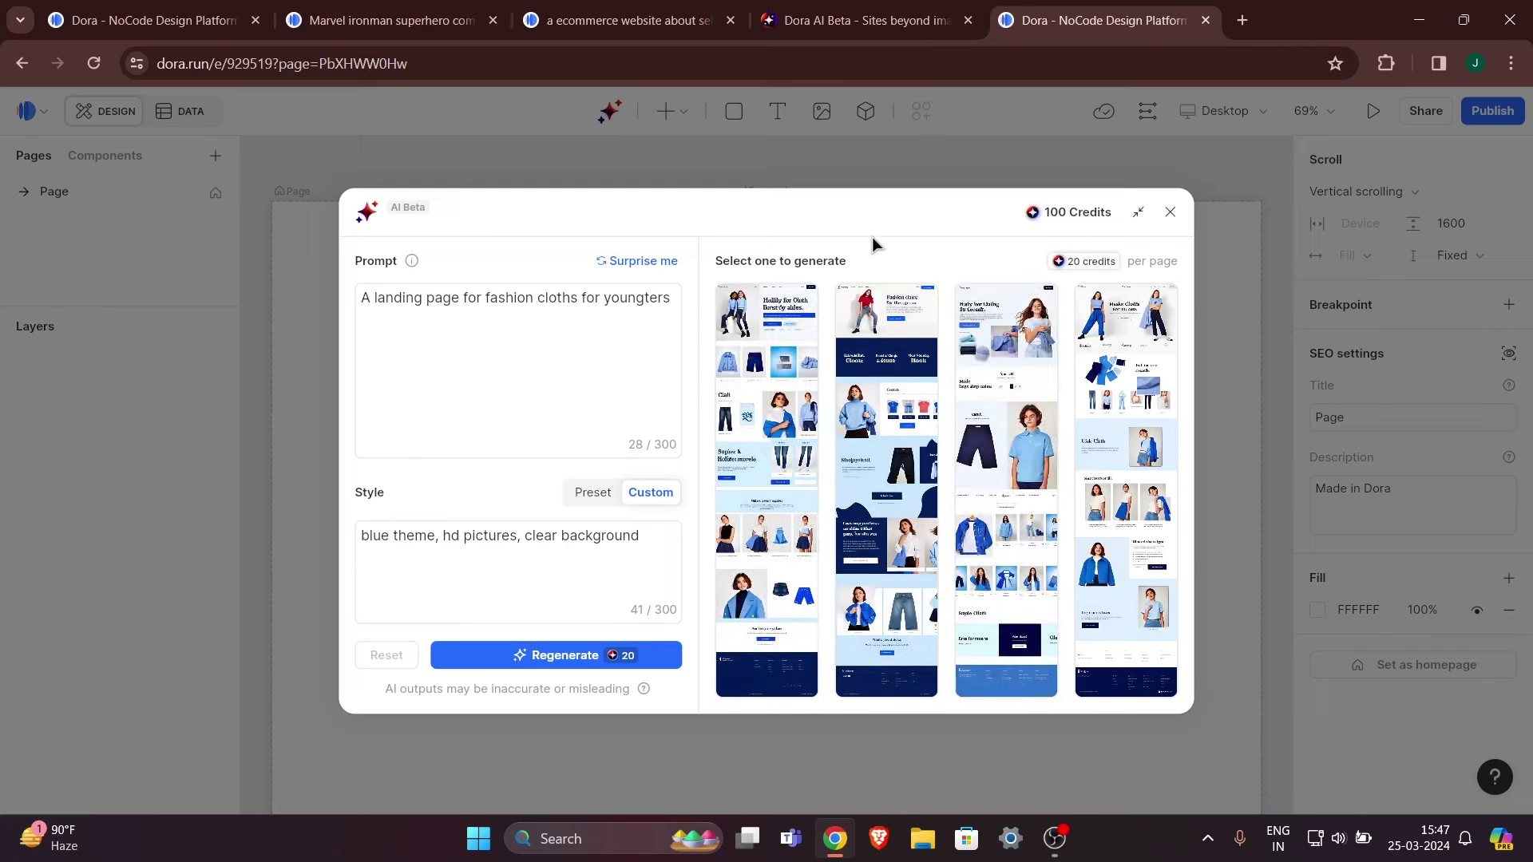
pyautogui.moveTo(775, 483)
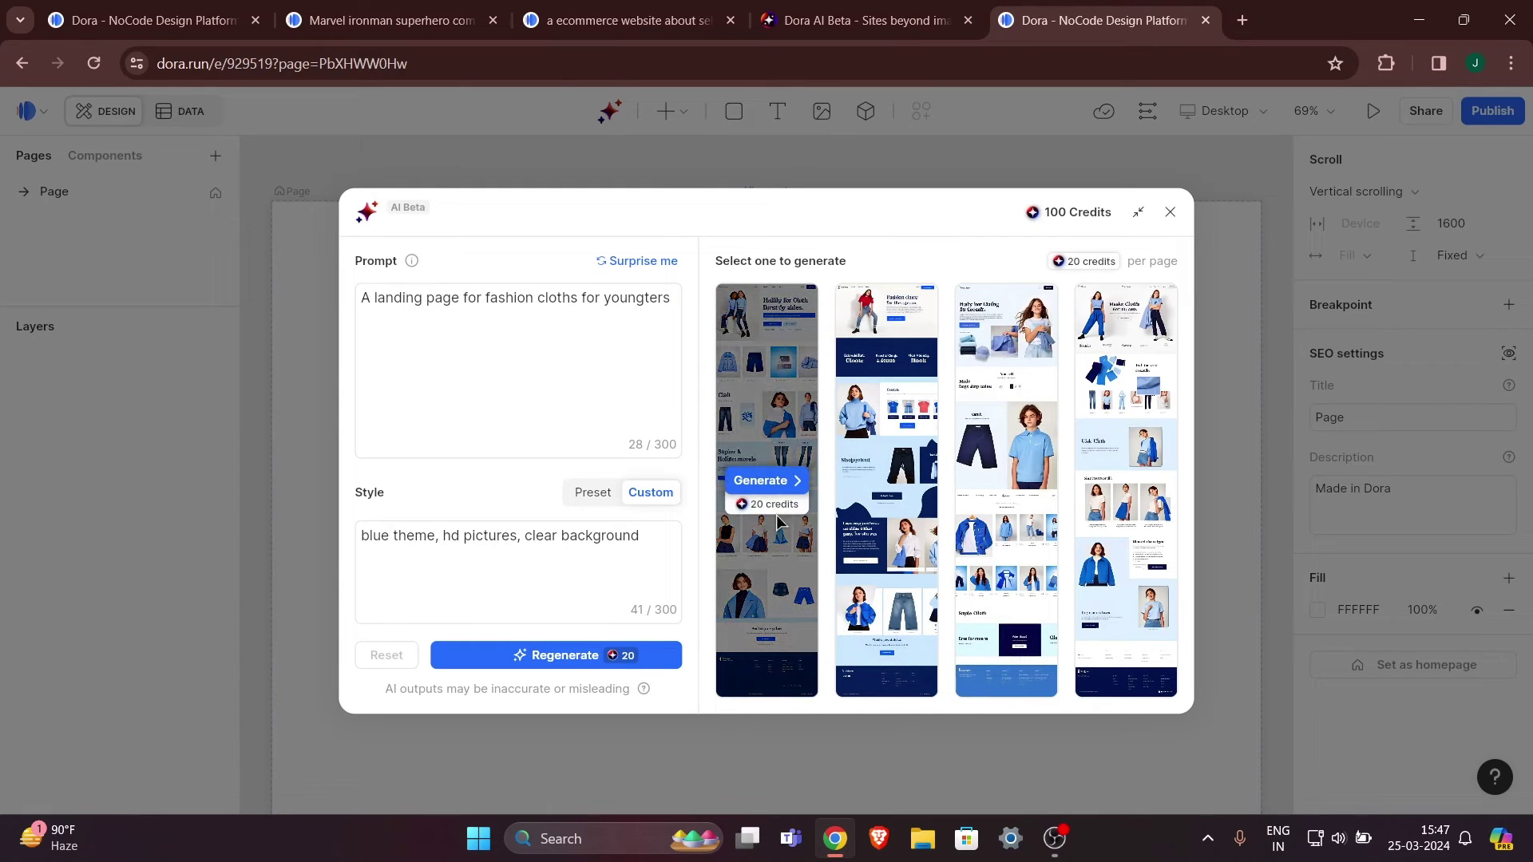
pyautogui.click(774, 481)
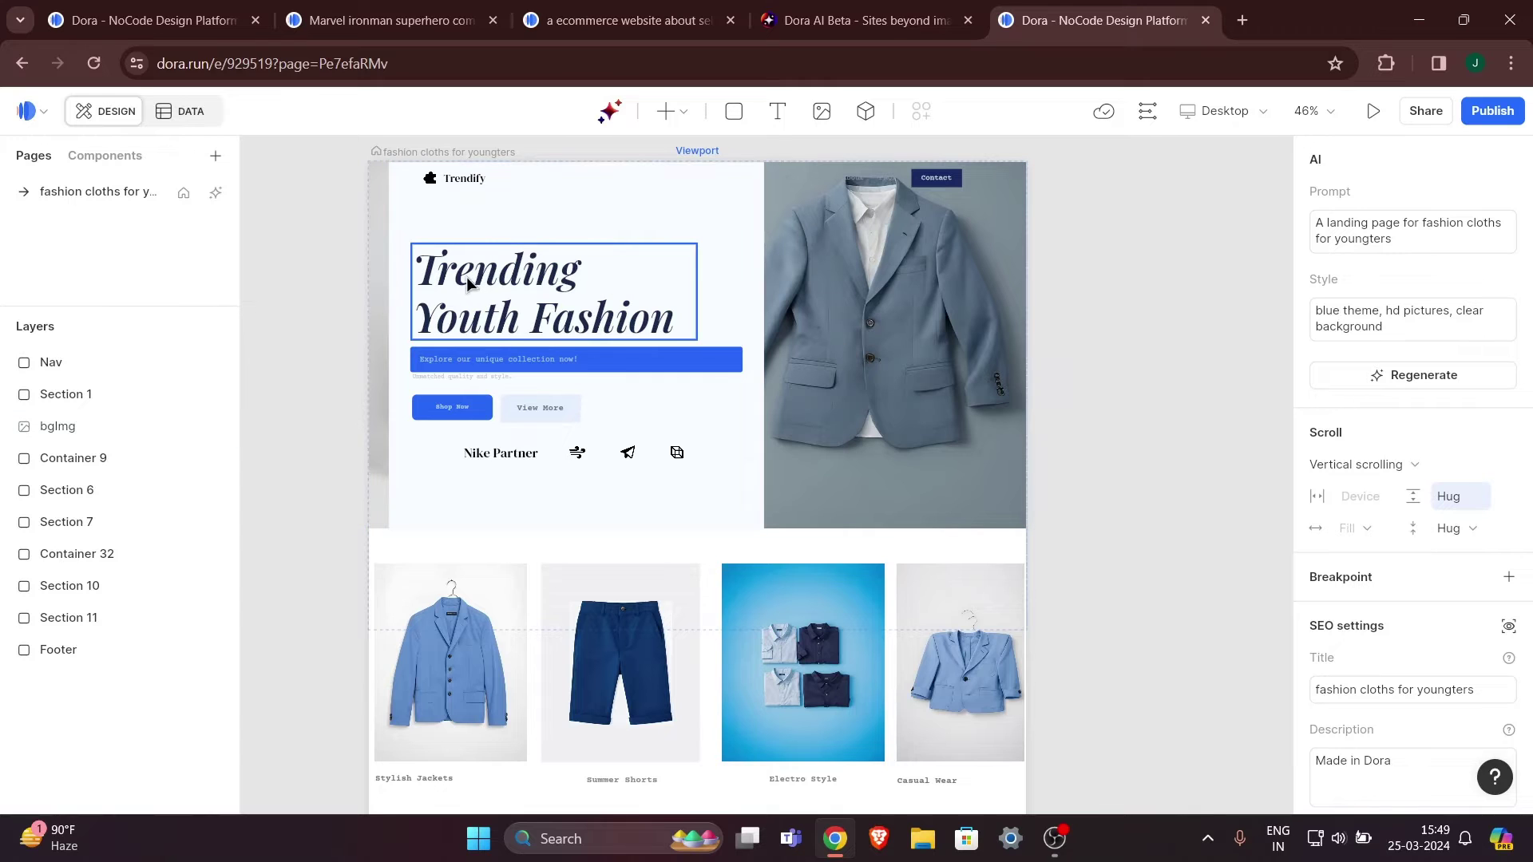
# Review the generated fashion landing page, publish it online under its dora.run subdomain, and open the live site.
pyautogui.scroll(-2, 627, 375)
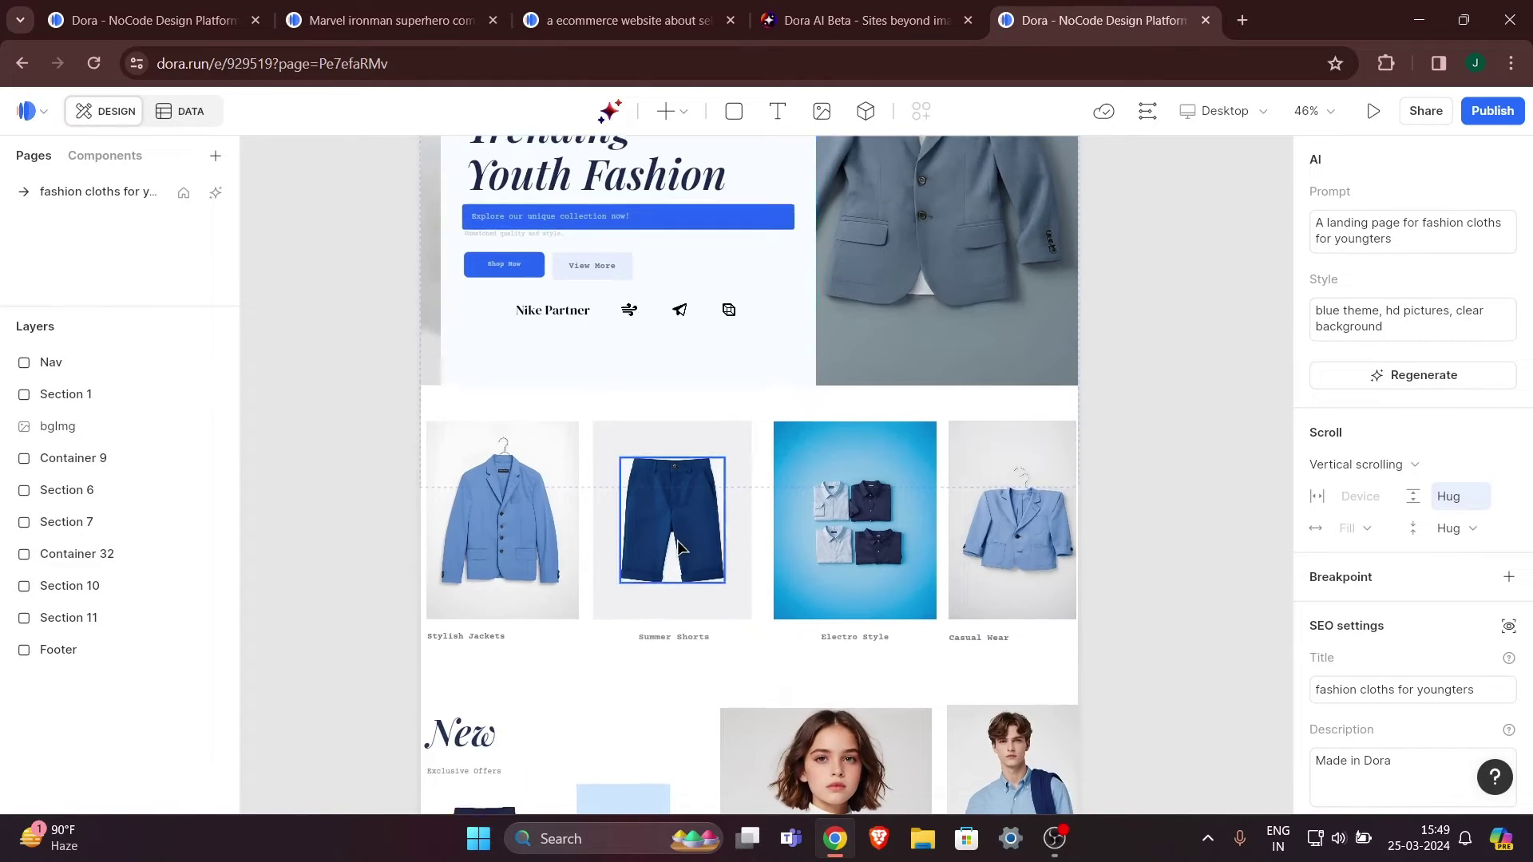
pyautogui.scroll(-15, 730, 677)
pyautogui.scroll(-10, 730, 677)
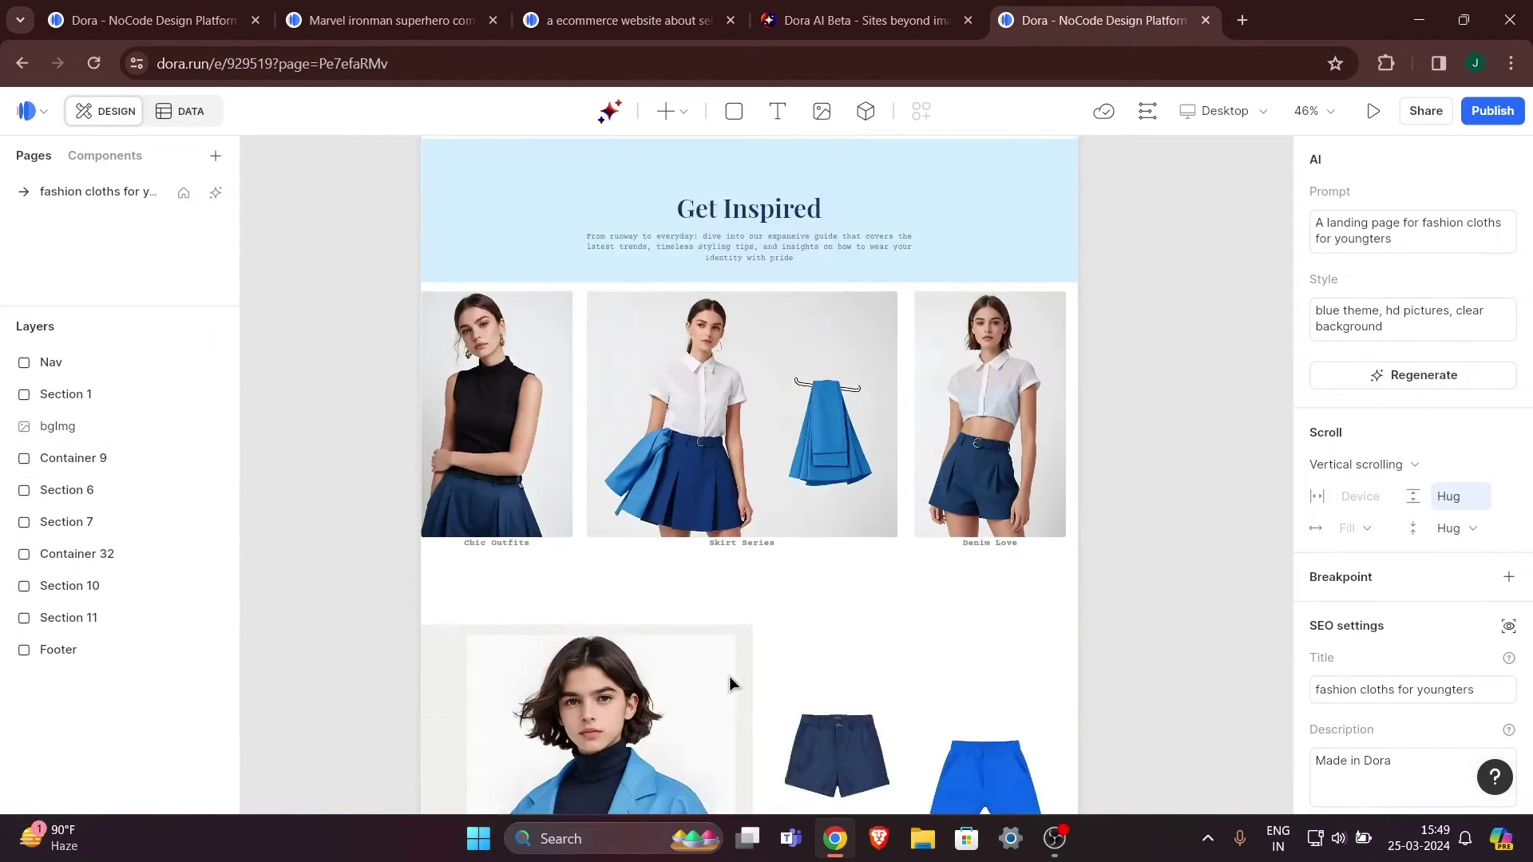
pyautogui.scroll(20, 730, 677)
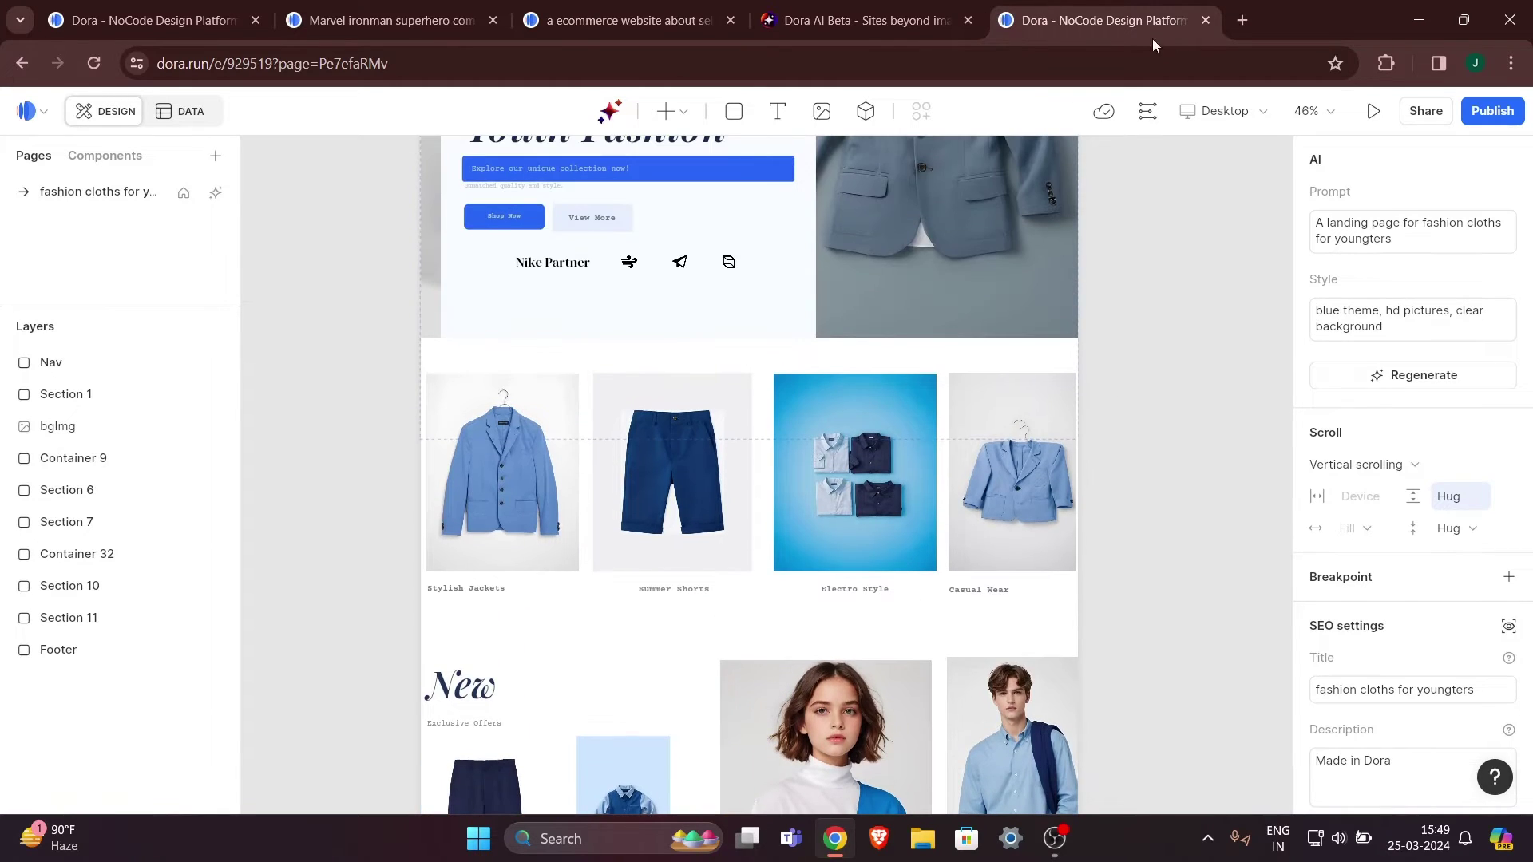
pyautogui.click(1496, 116)
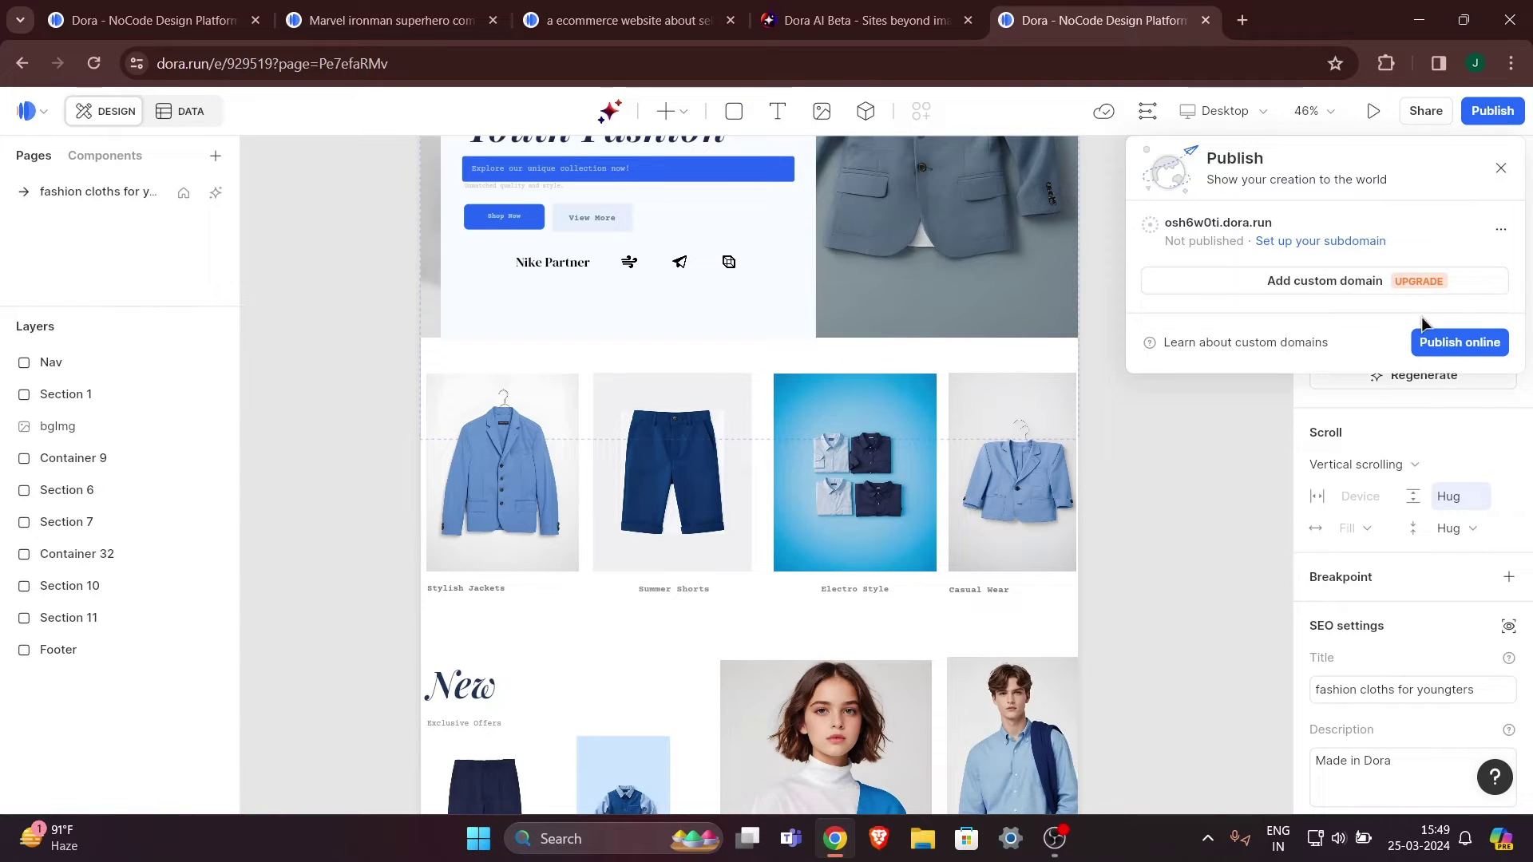
pyautogui.click(1454, 345)
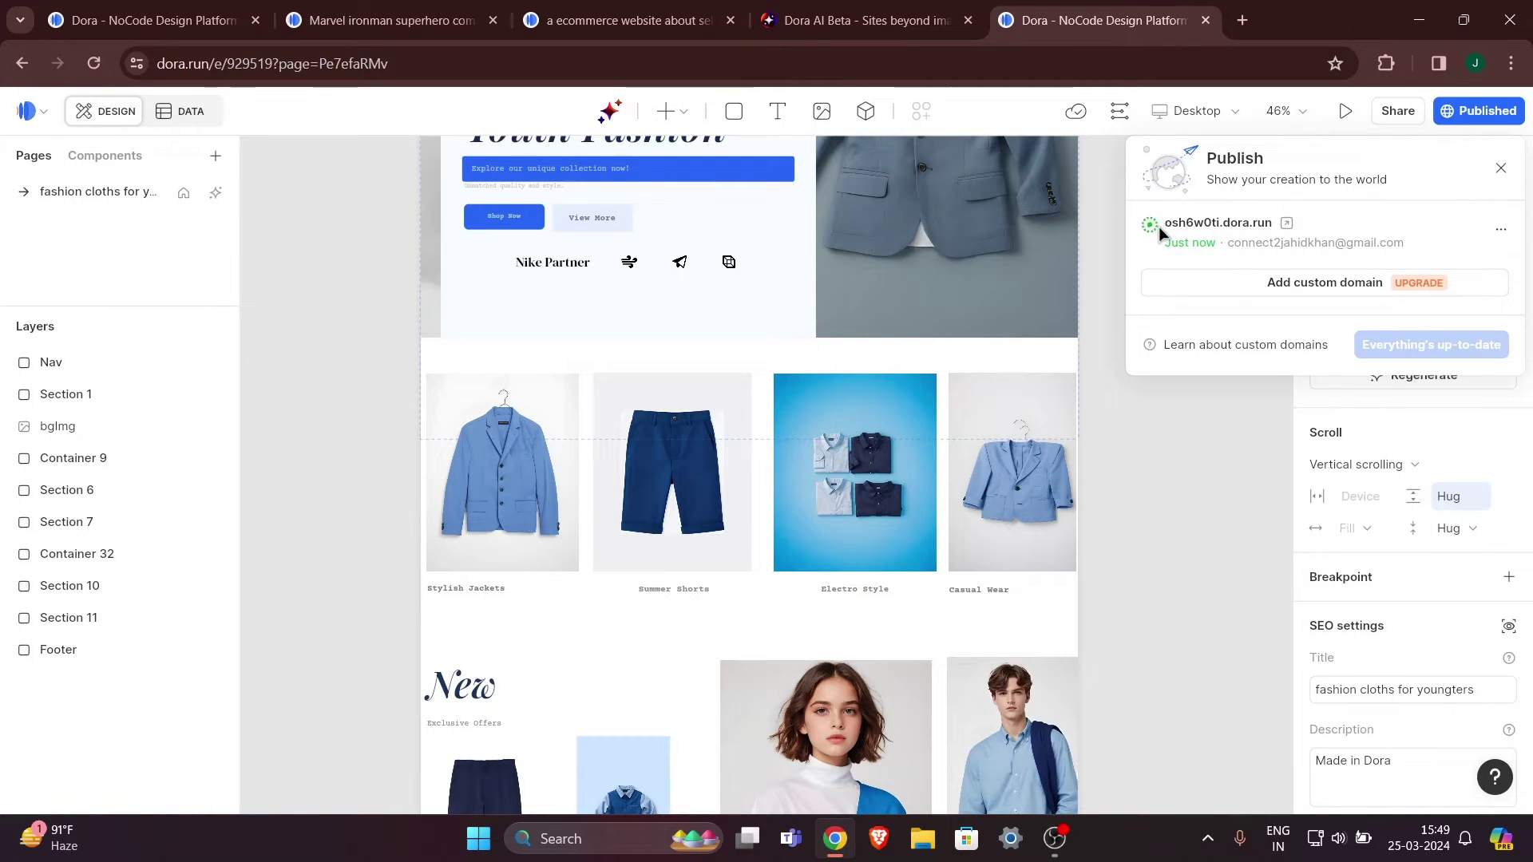
pyautogui.click(1287, 223)
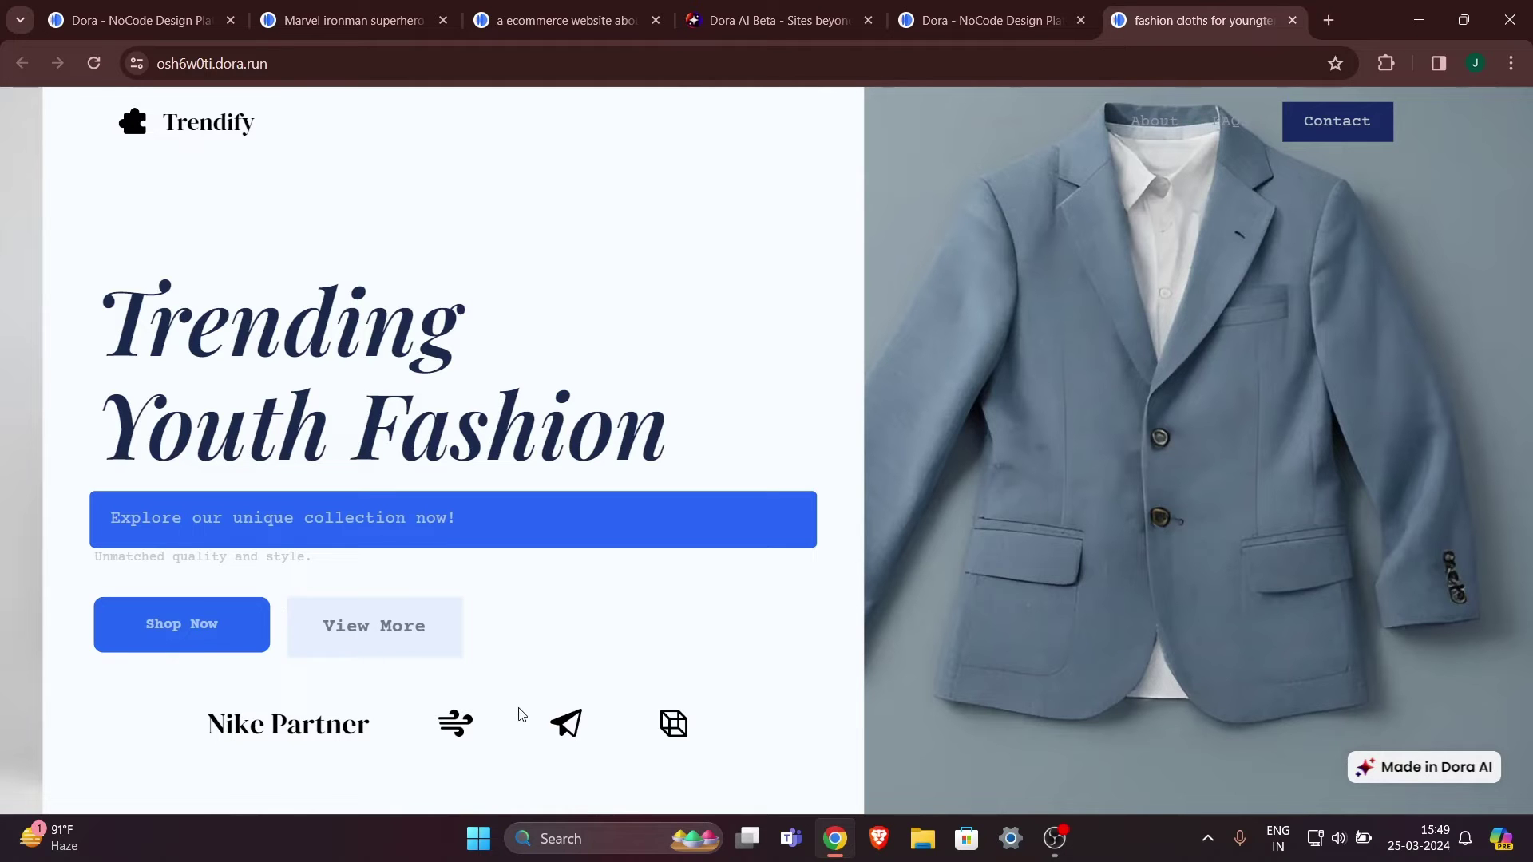
# Examine the live Trendify fashion site from the hero section through the product sections to the footer.
pyautogui.scroll(-3, 523, 714)
pyautogui.scroll(-3, 623, 671)
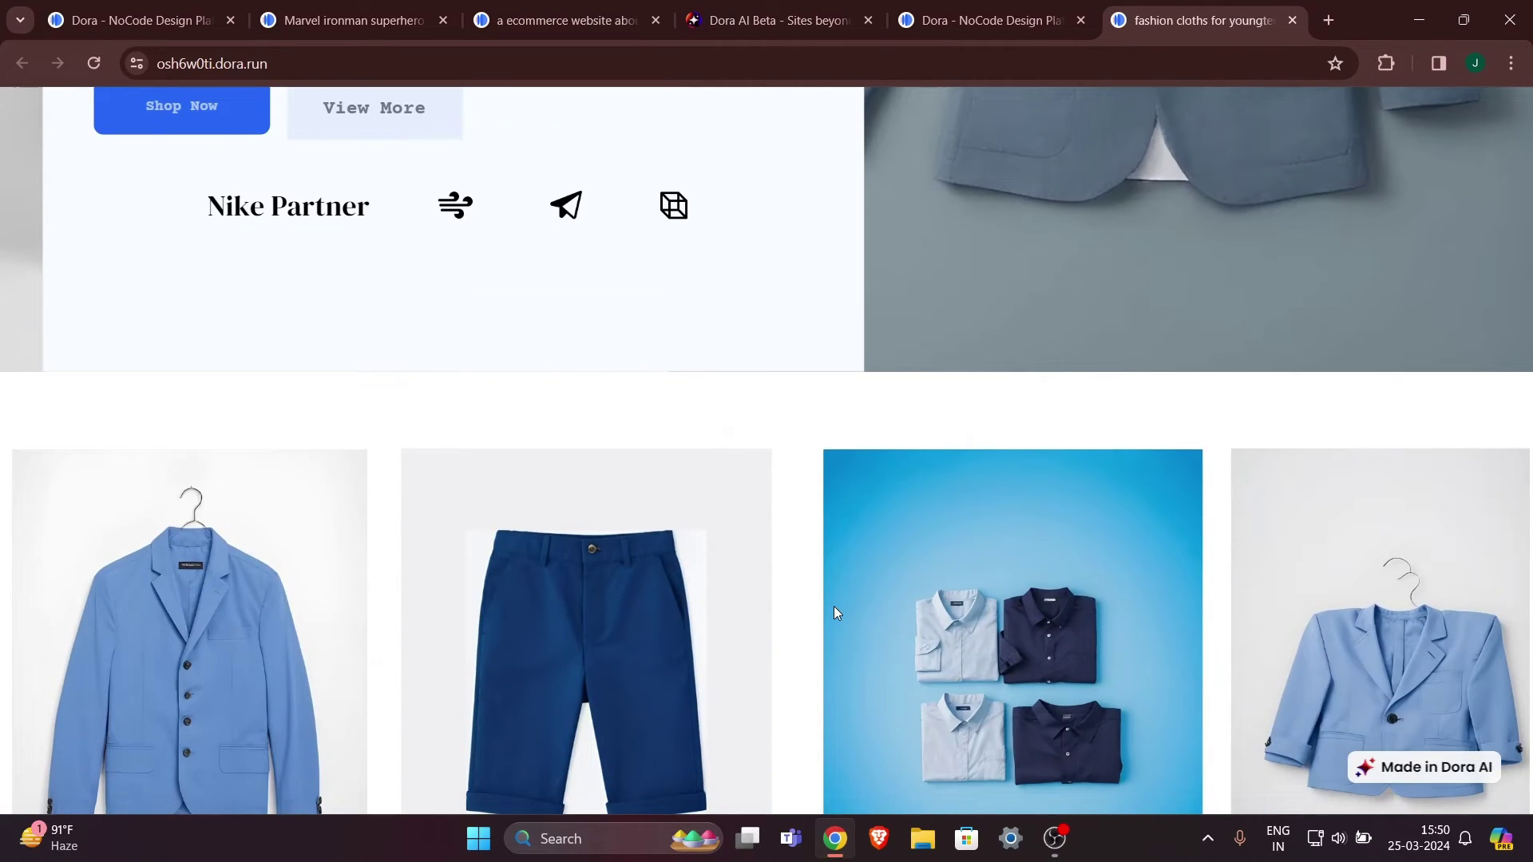
pyautogui.scroll(3, 833, 605)
pyautogui.scroll(3, 901, 548)
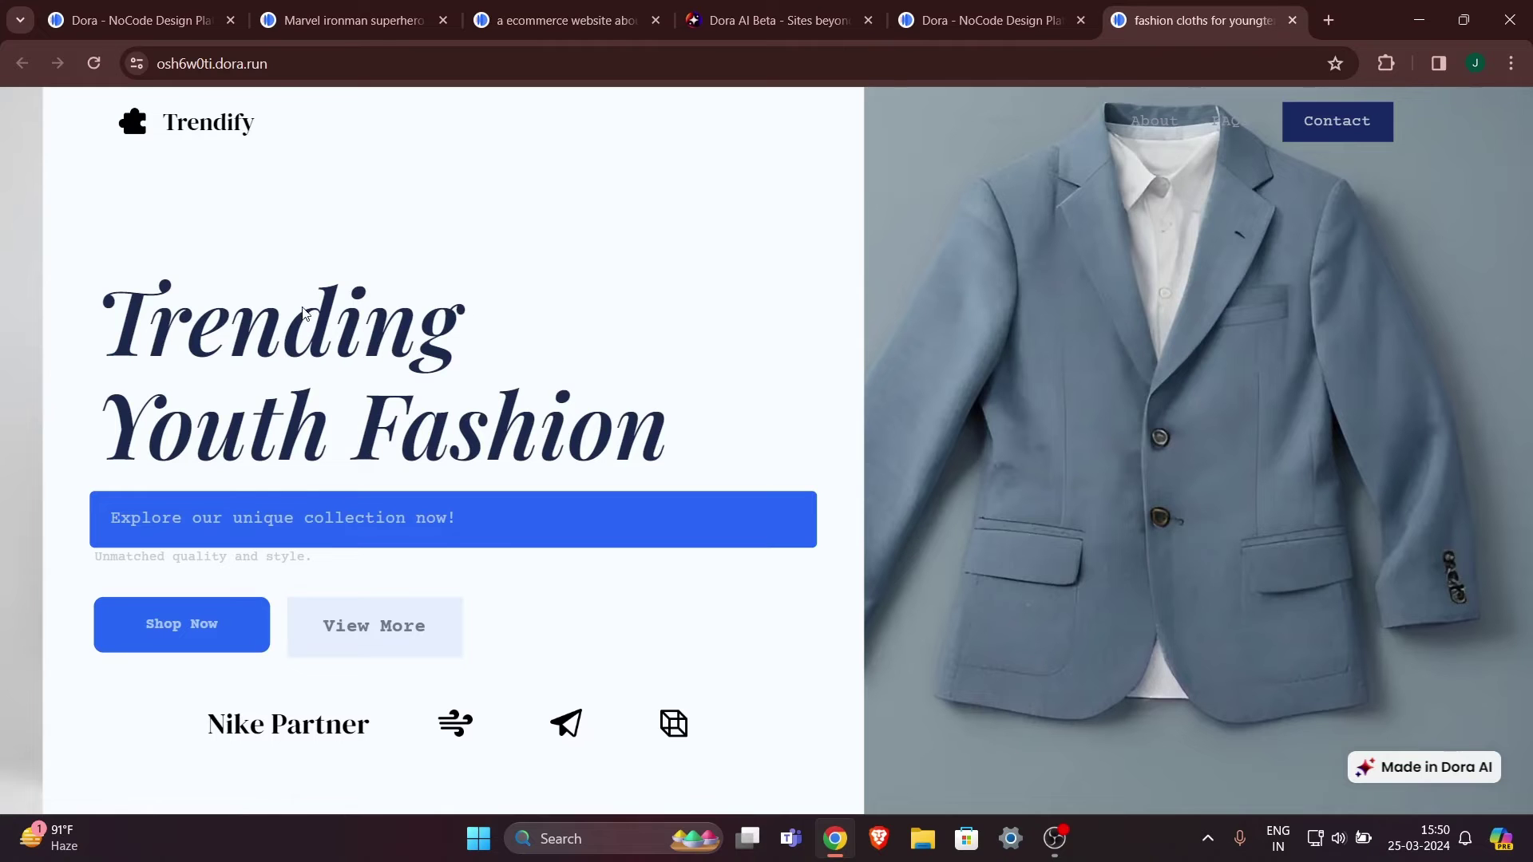
pyautogui.scroll(-3, 308, 324)
pyautogui.scroll(-8, 715, 489)
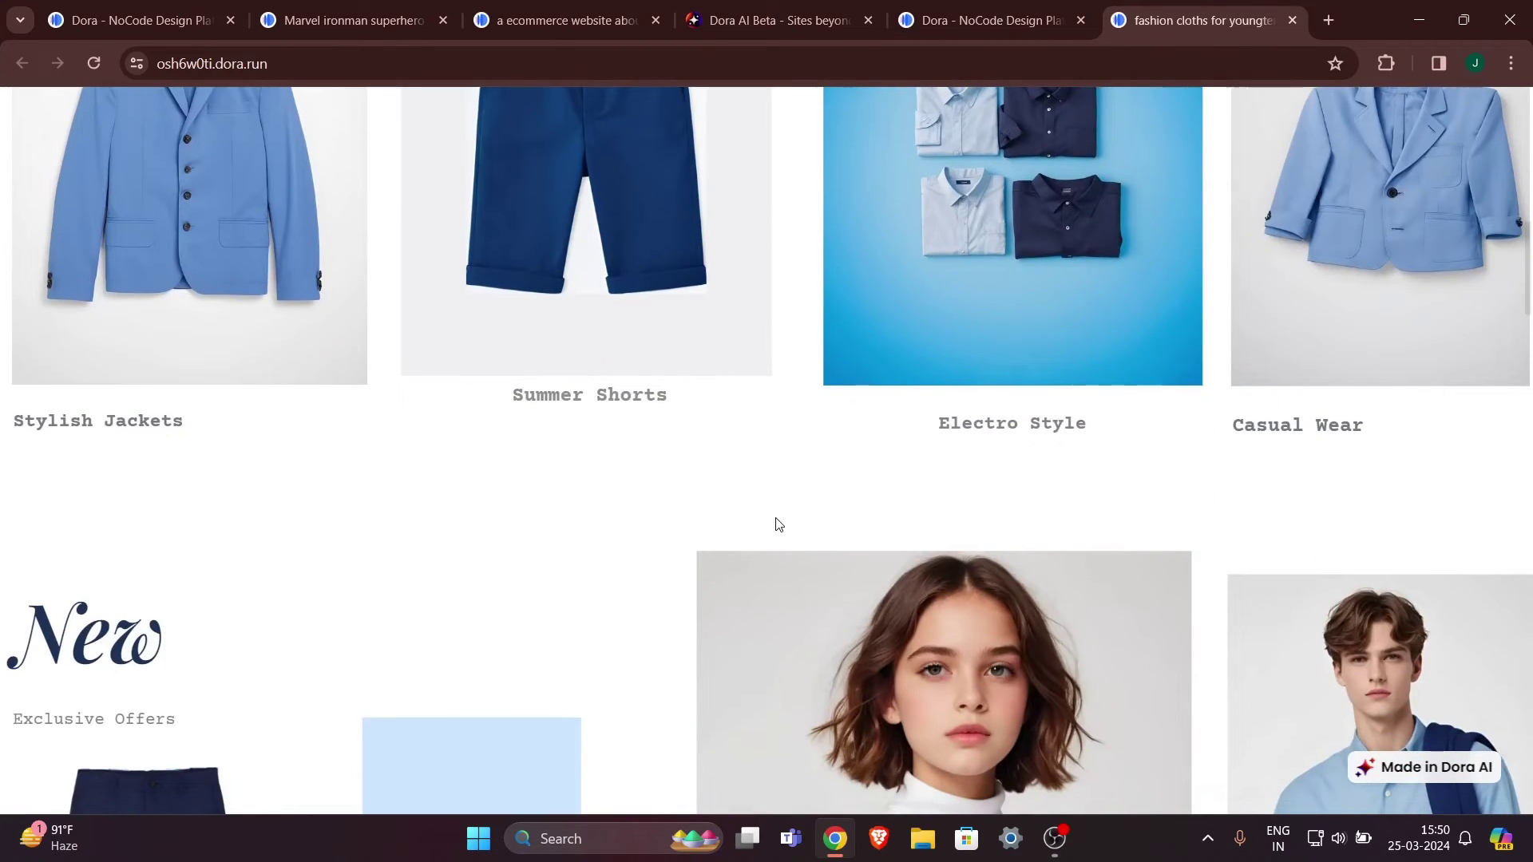
pyautogui.scroll(-2, 667, 568)
pyautogui.scroll(-2, 674, 585)
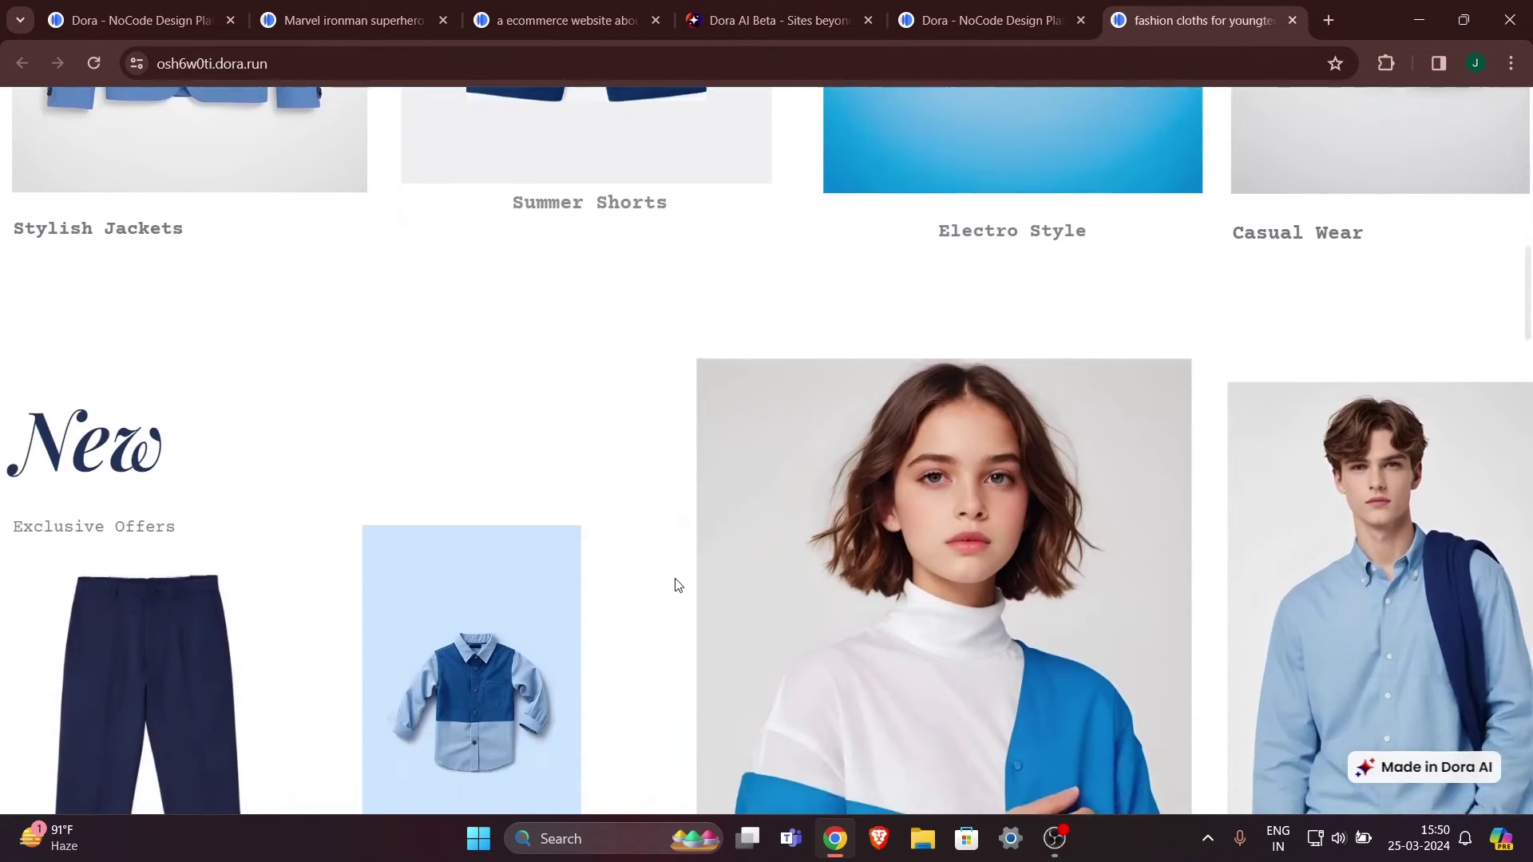
pyautogui.scroll(-4, 675, 585)
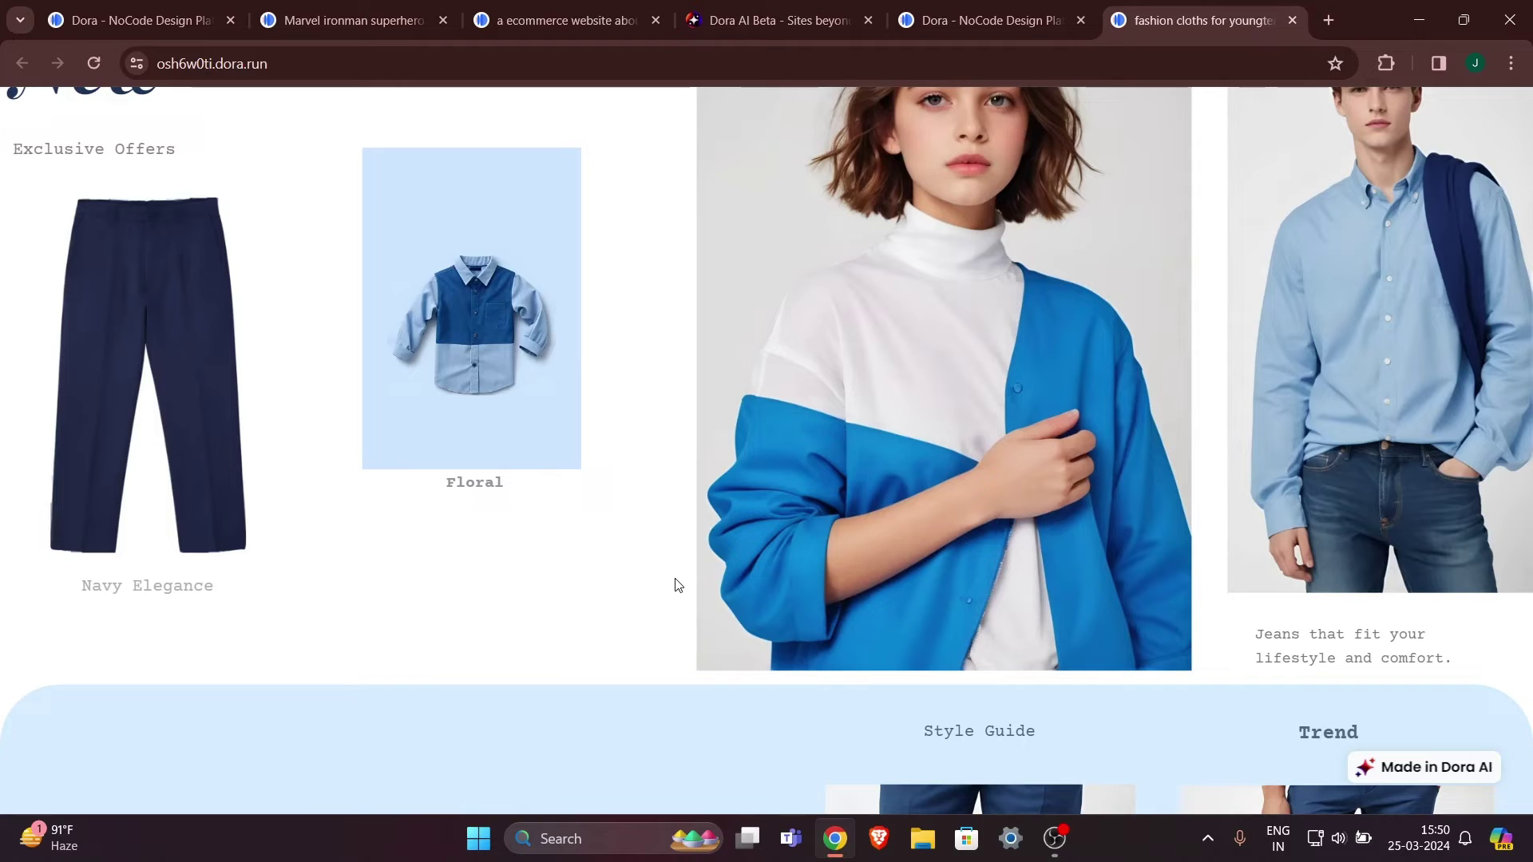
pyautogui.scroll(2, 684, 578)
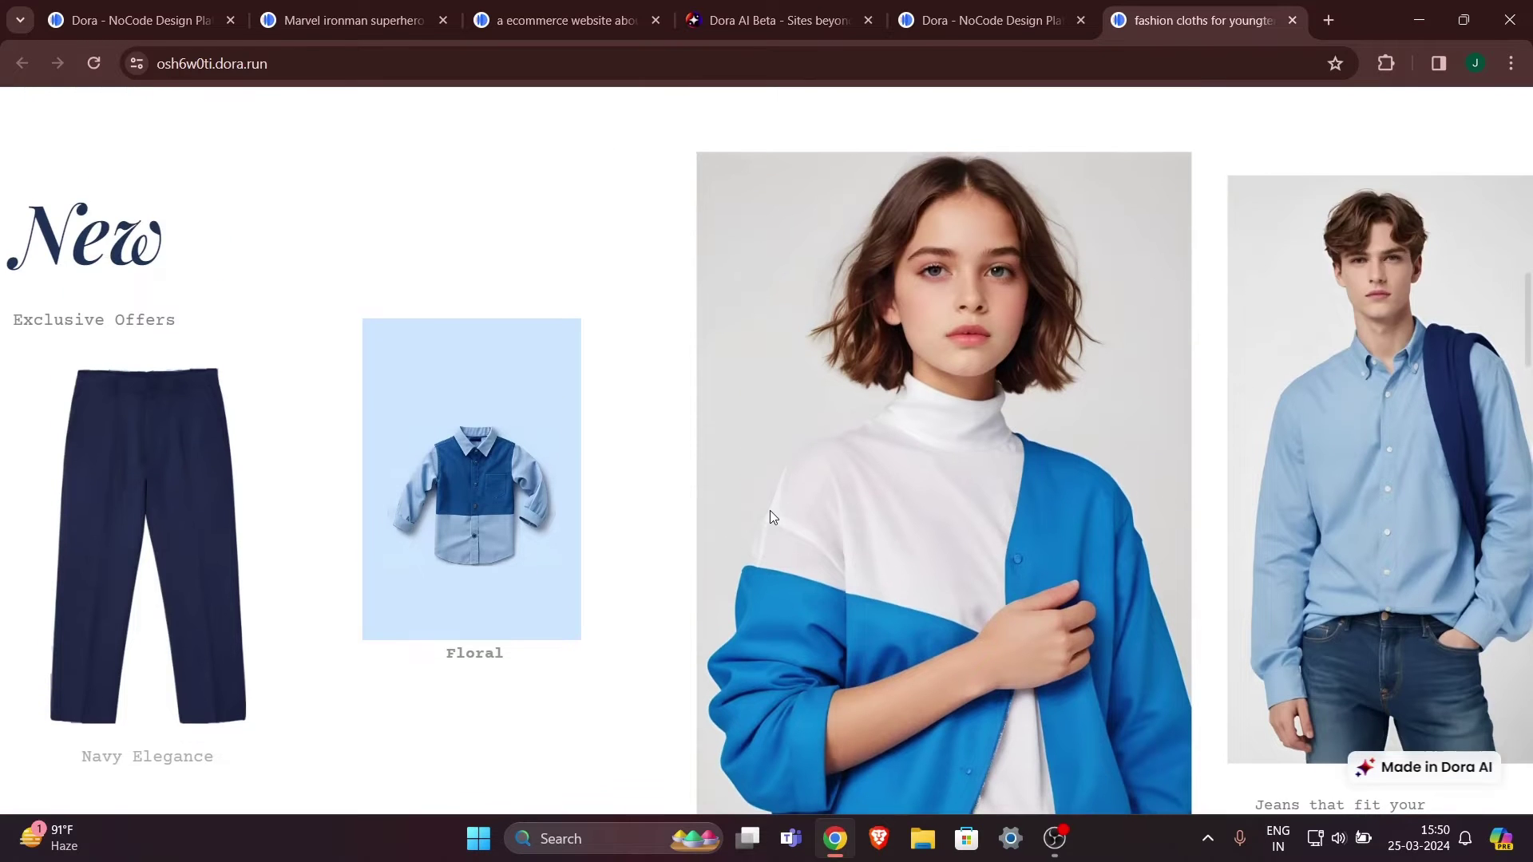
pyautogui.scroll(-15, 770, 510)
pyautogui.scroll(-12, 770, 510)
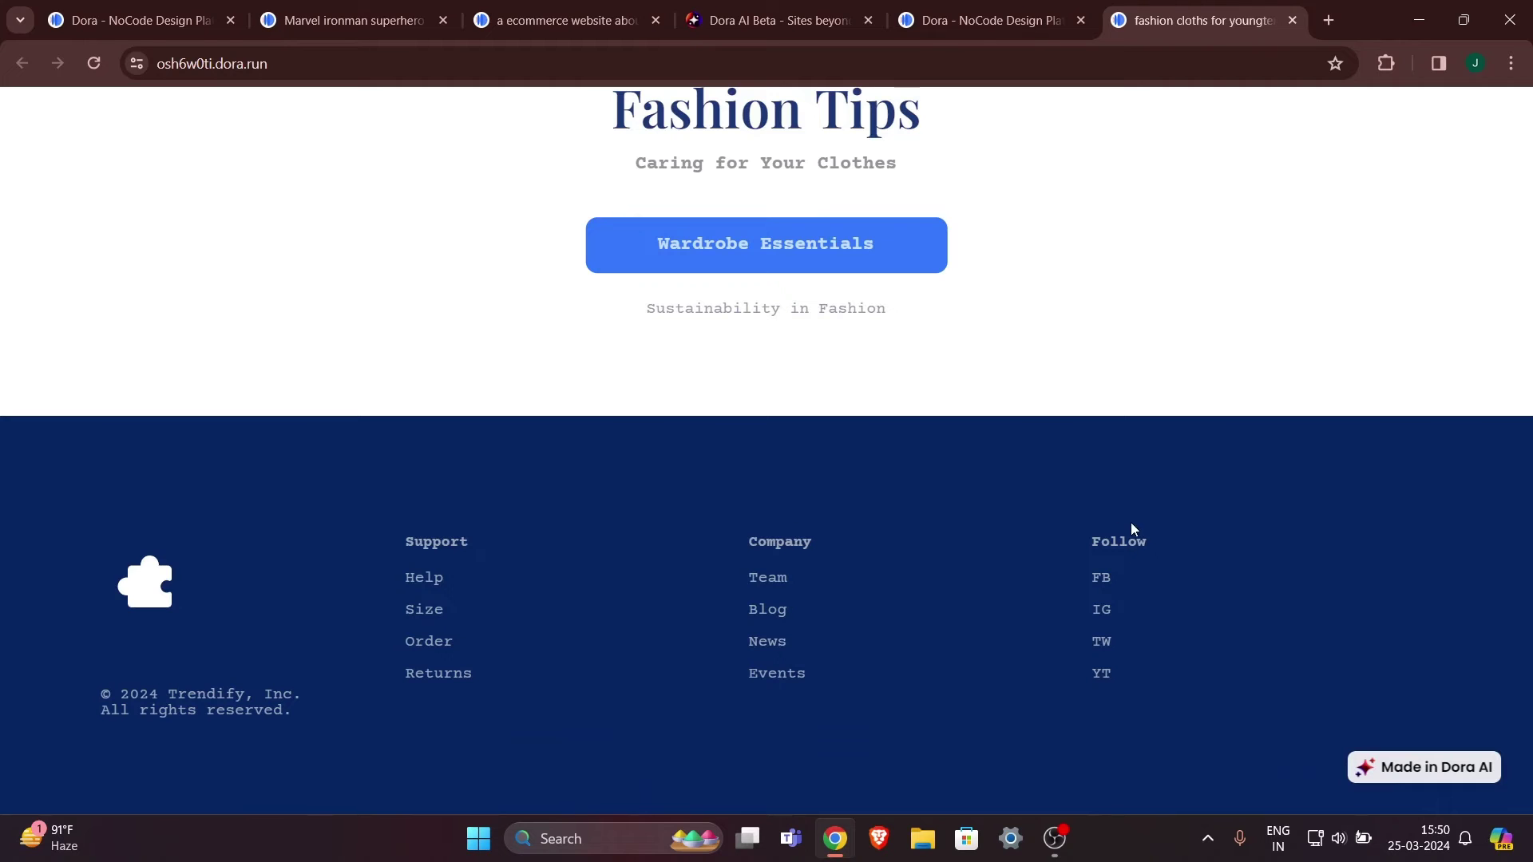
pyautogui.scroll(5, 1131, 529)
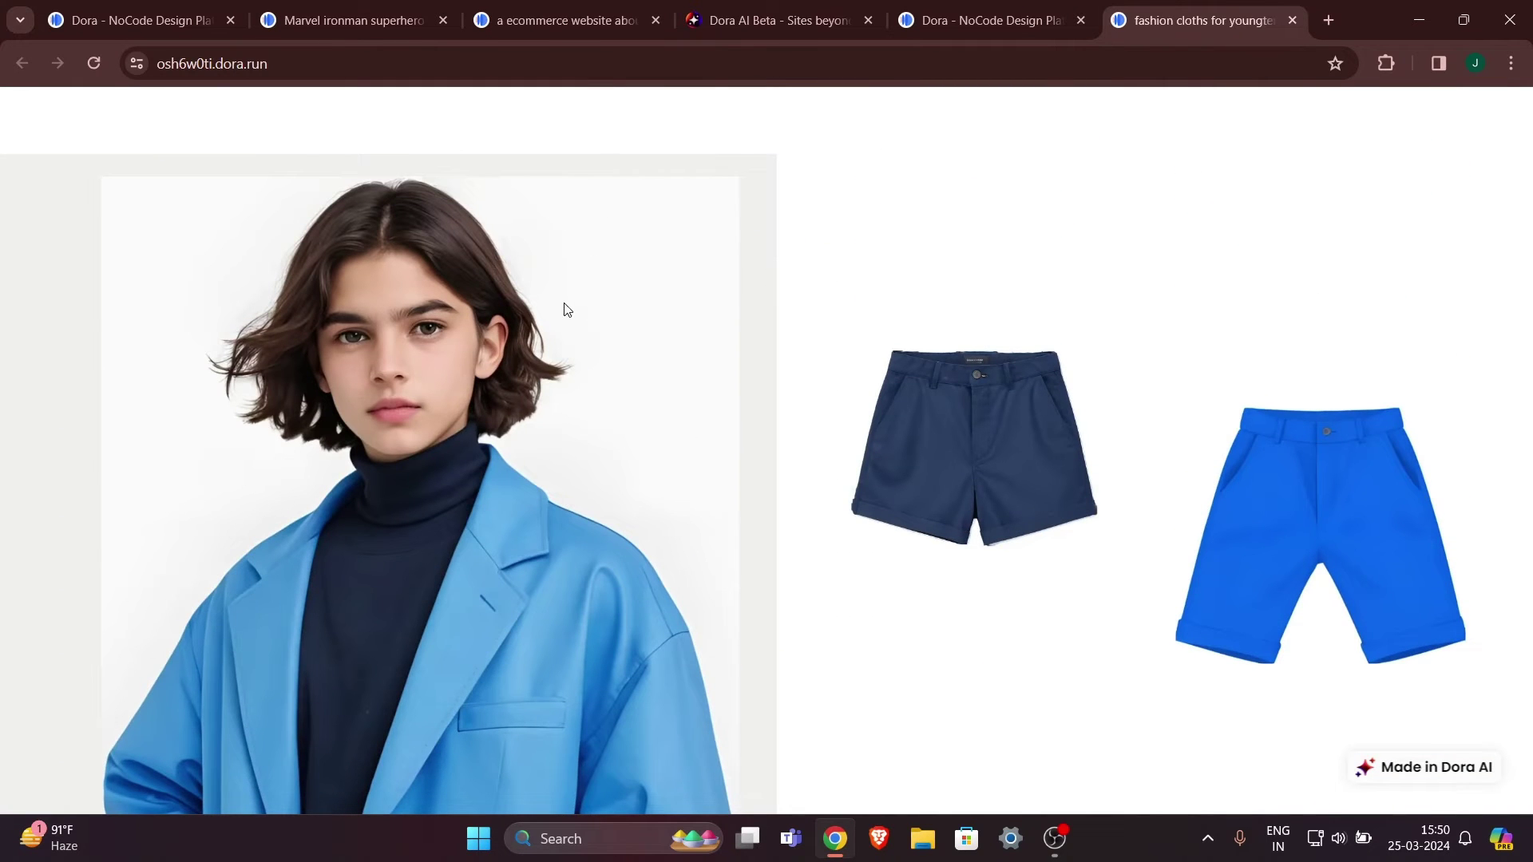
pyautogui.scroll(10, 702, 249)
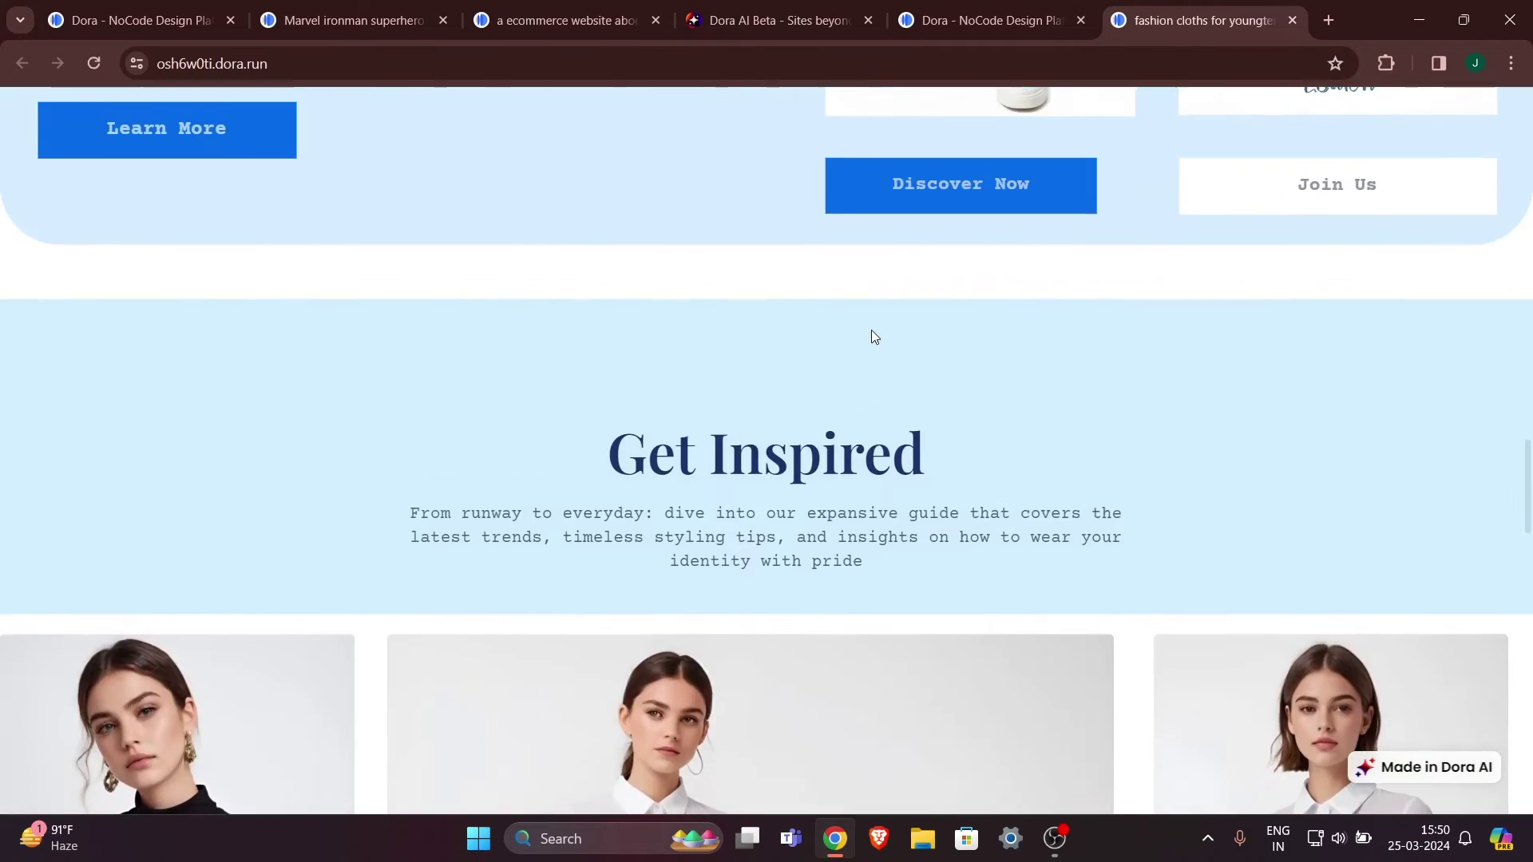
pyautogui.scroll(15, 870, 329)
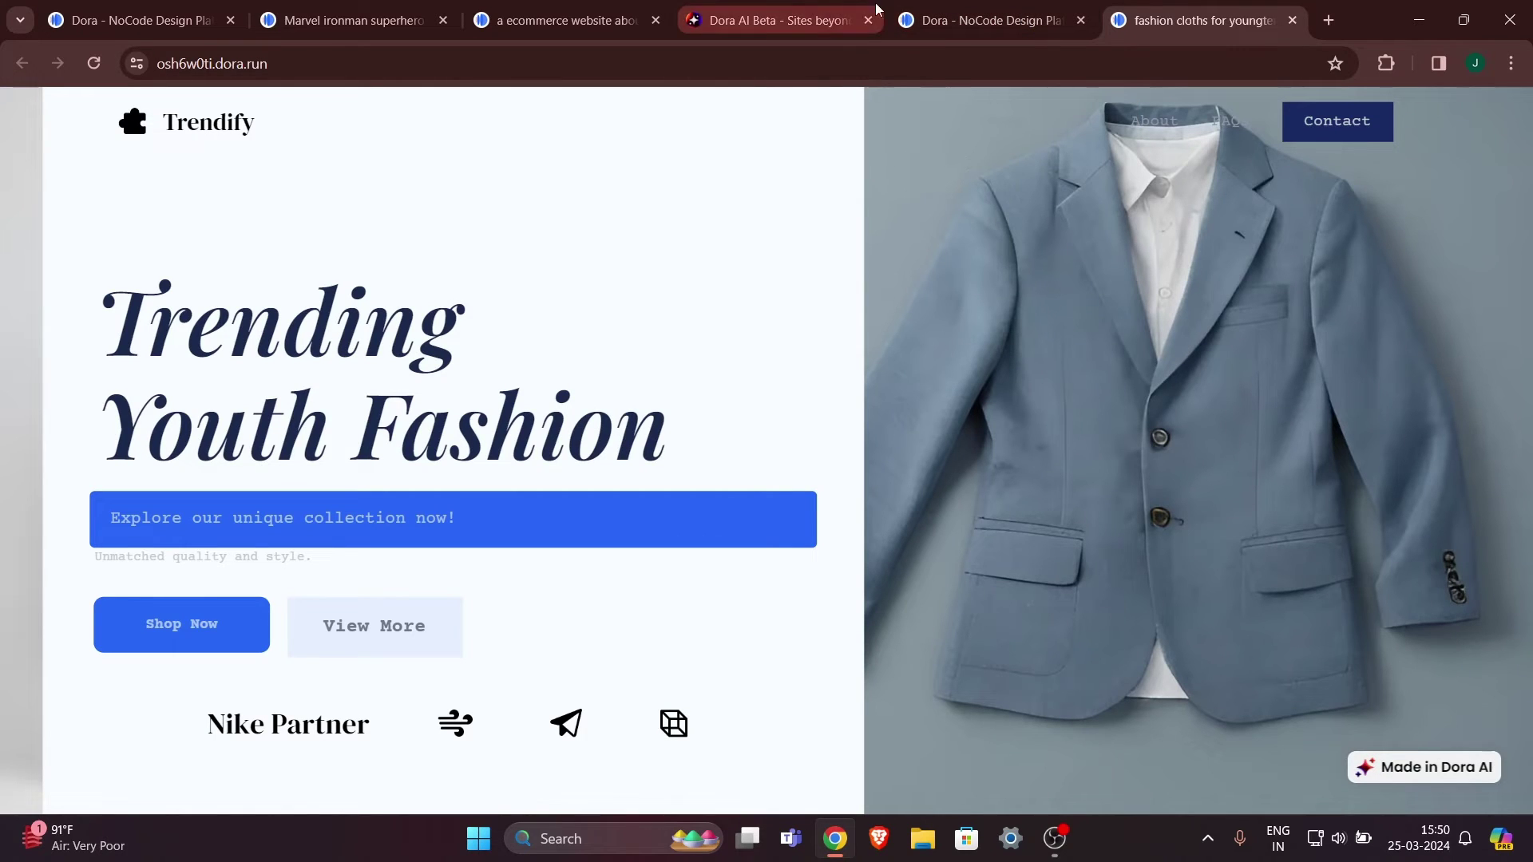
# Inspect the full web address of the published fashion site.
pyautogui.moveTo(953, 6)
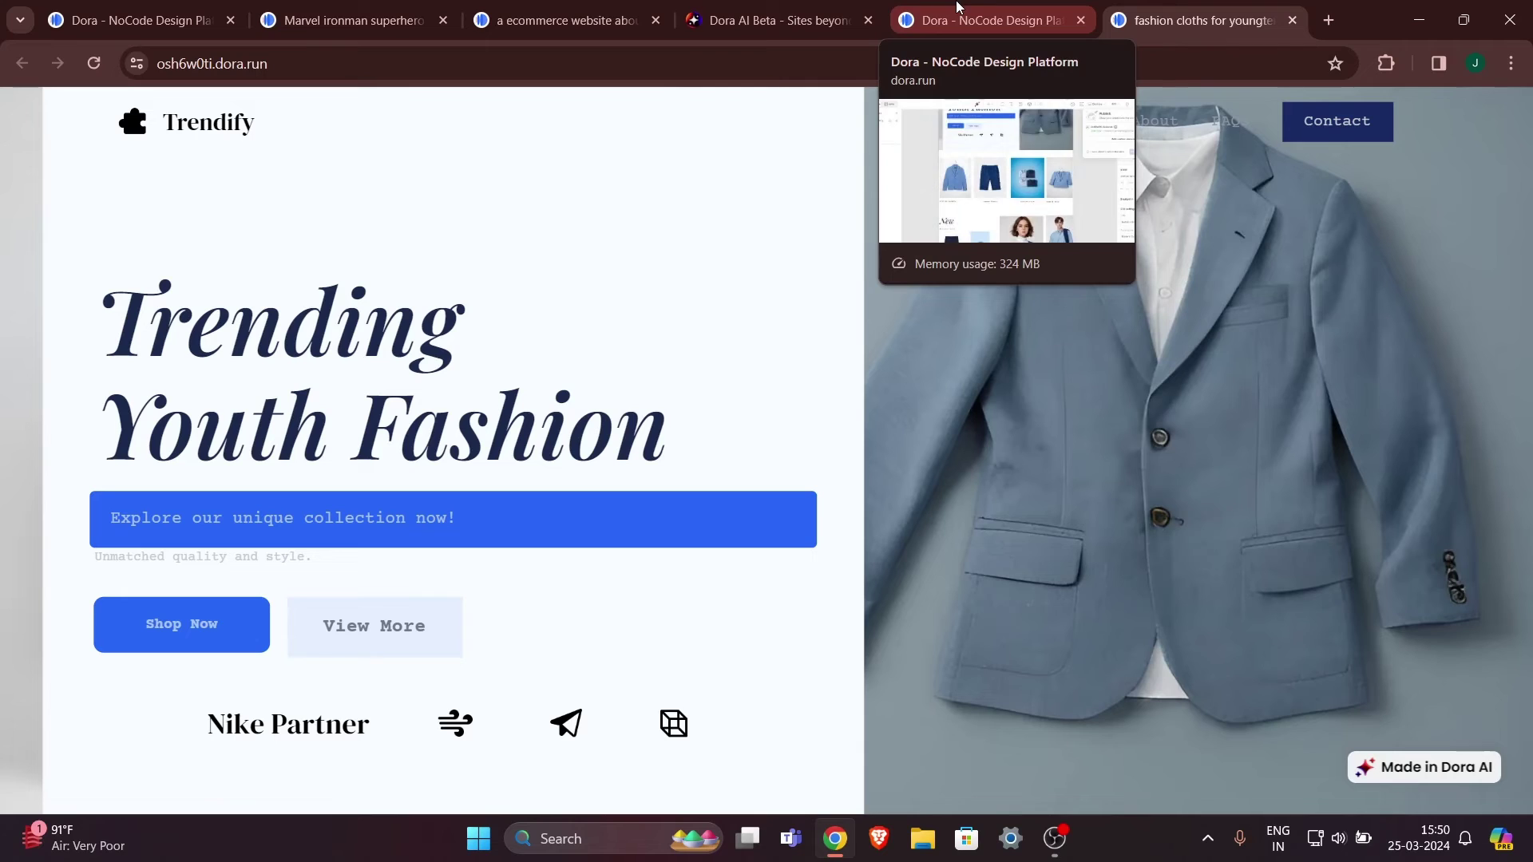
pyautogui.click(374, 63)
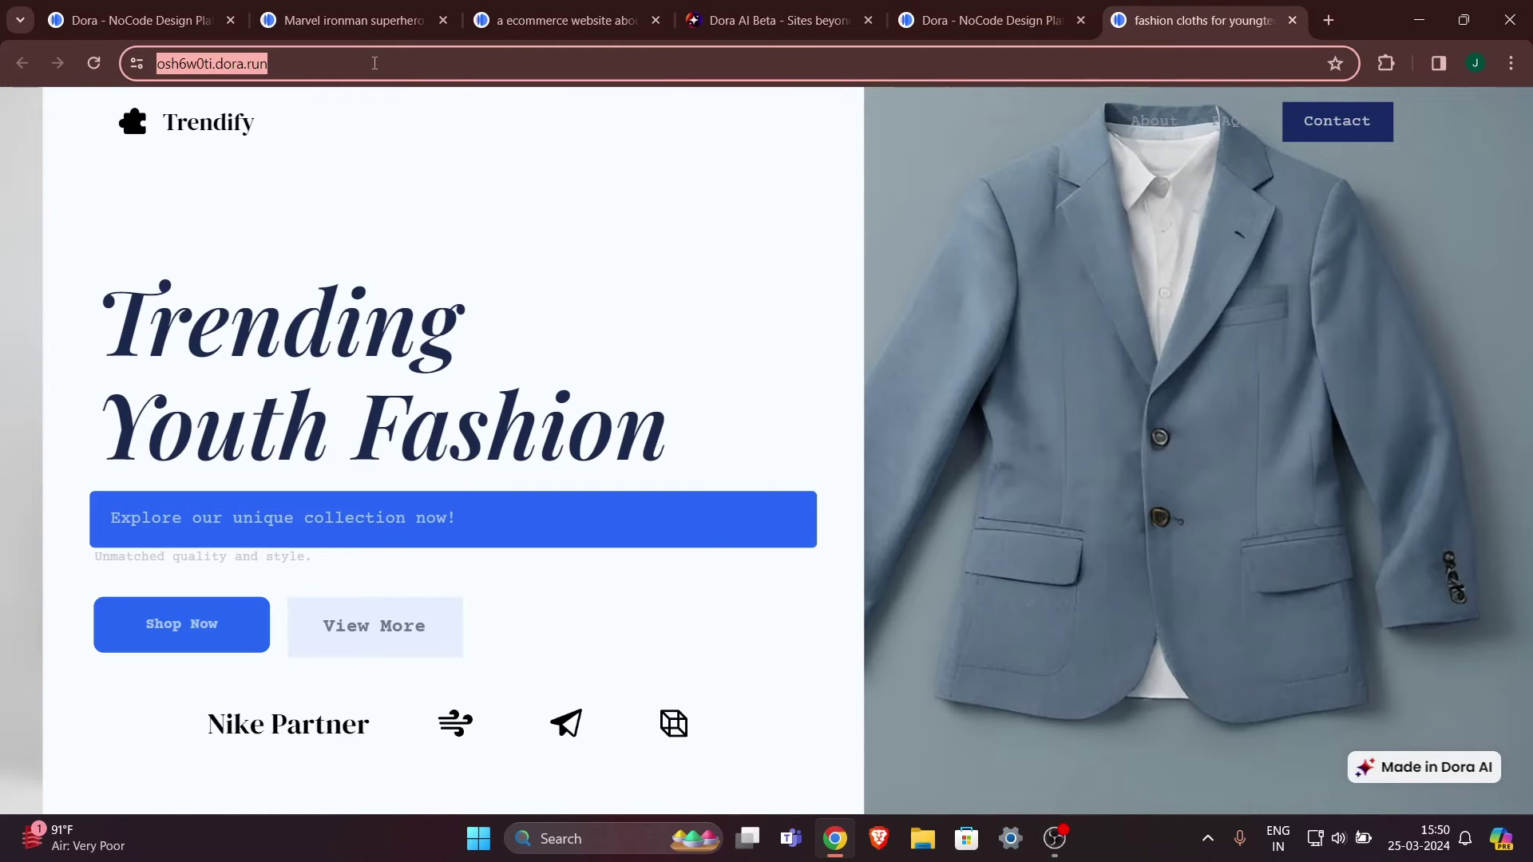
pyautogui.click(334, 71)
pyautogui.click(334, 70)
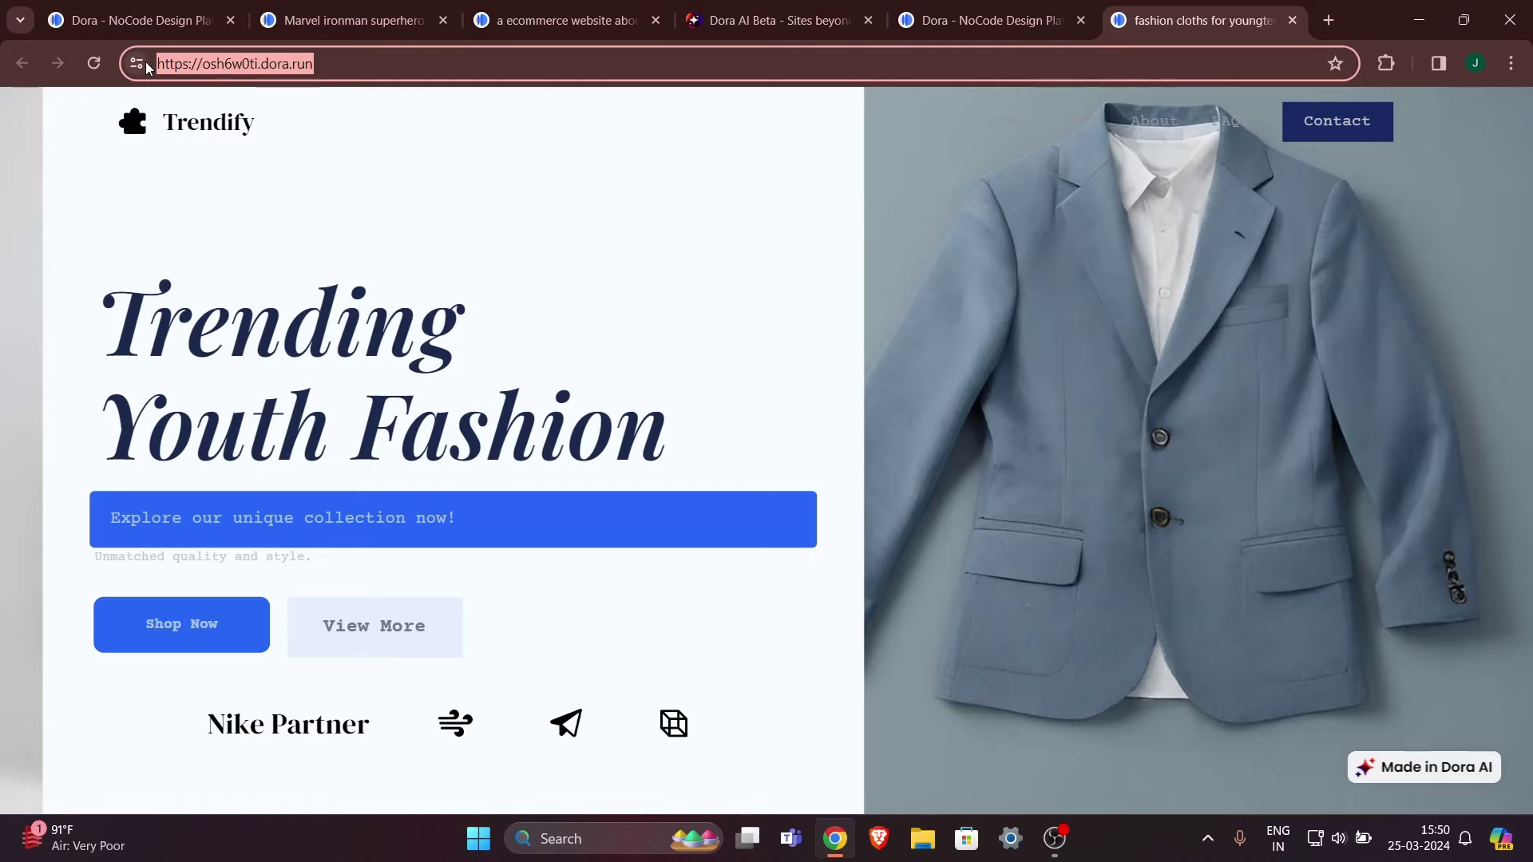
pyautogui.click(358, 67)
pyautogui.moveTo(359, 67); pyautogui.dragTo(136, 64)
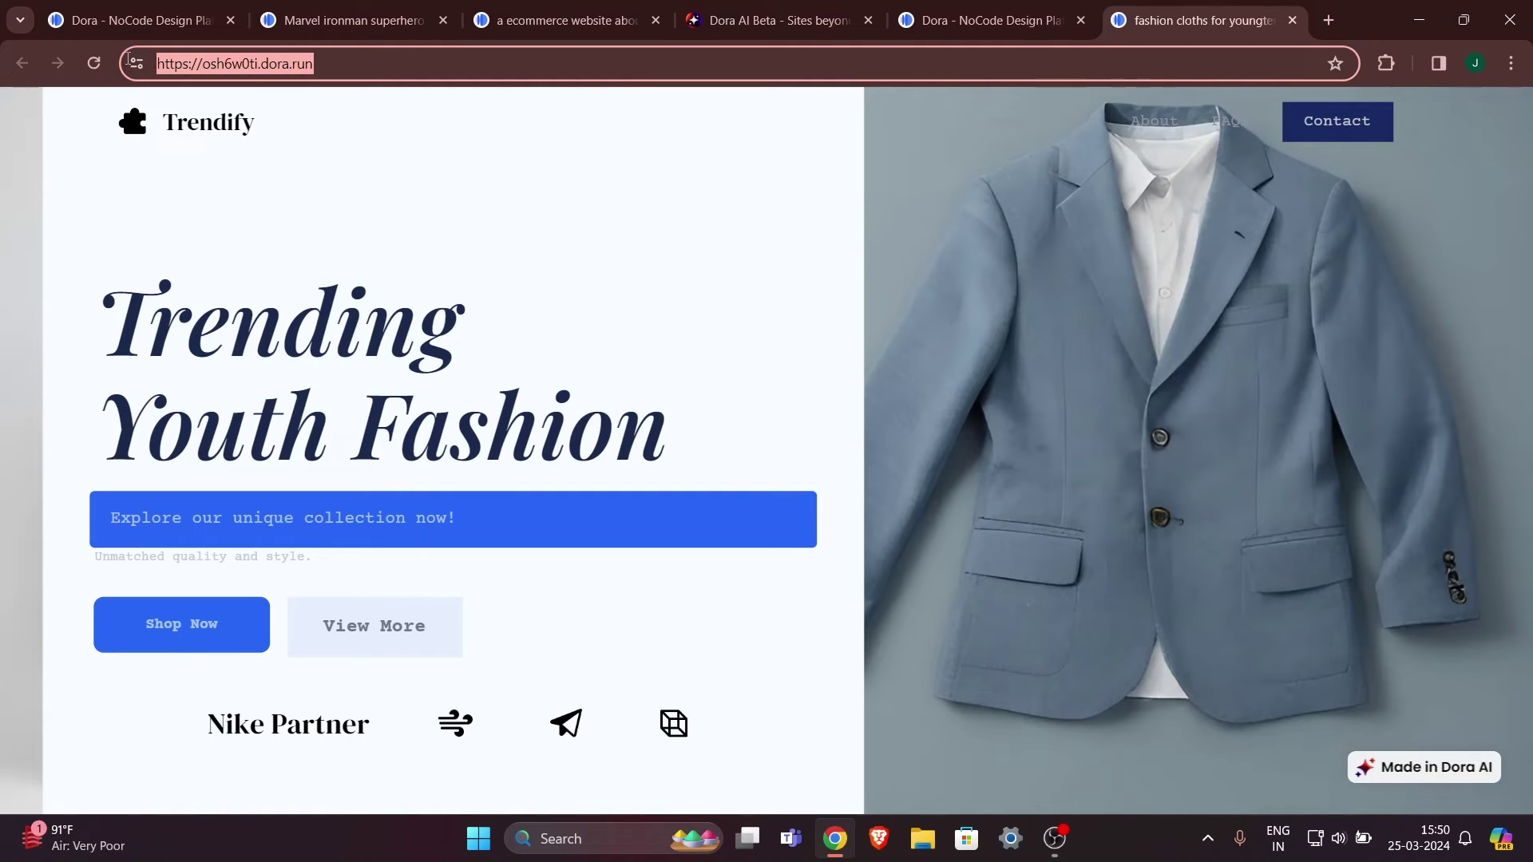
pyautogui.click(289, 138)
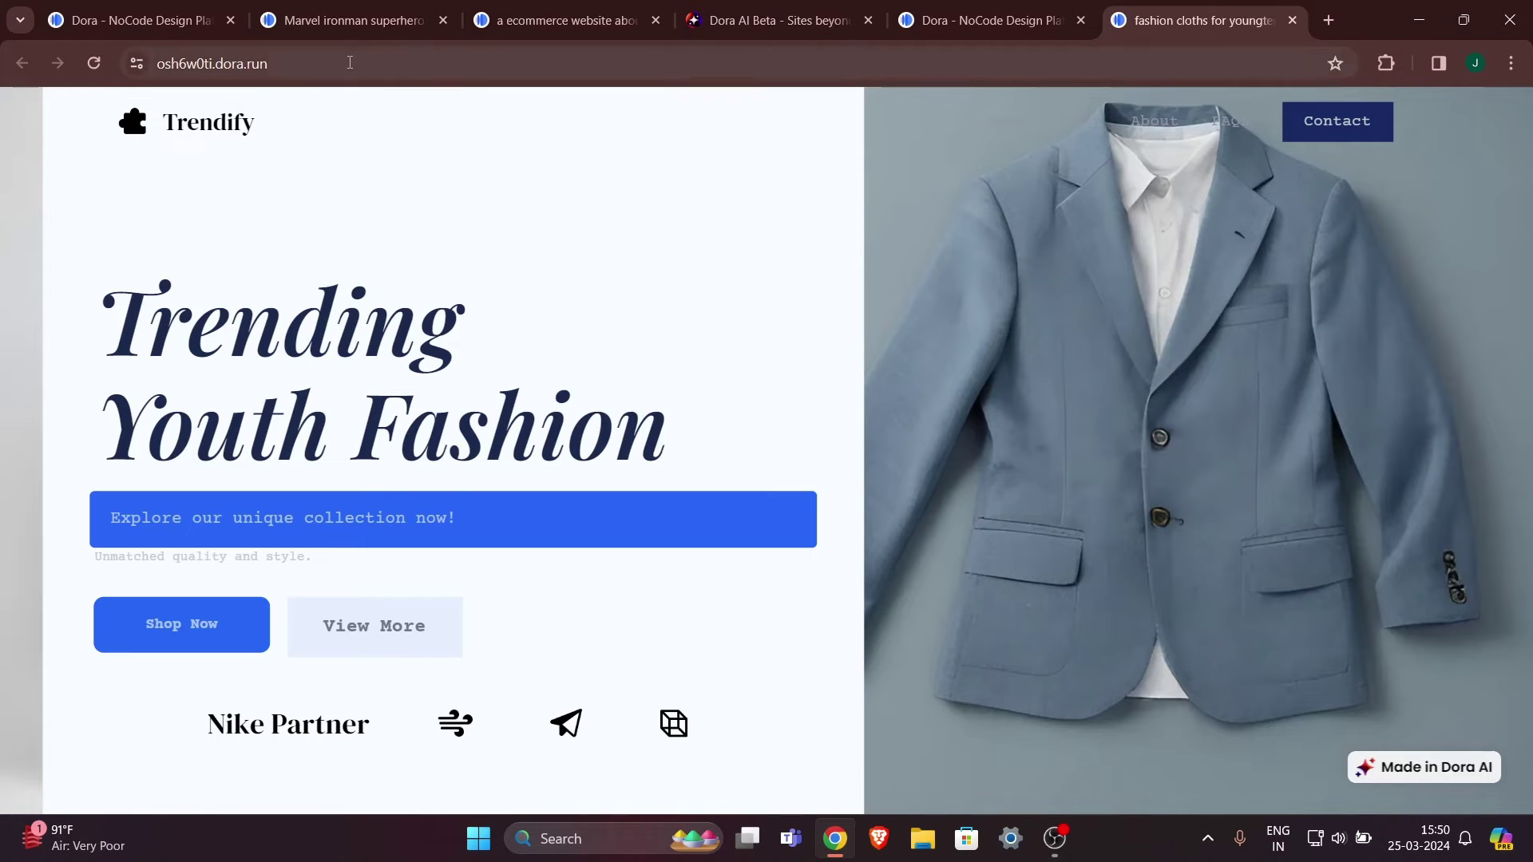
pyautogui.click(128, 64)
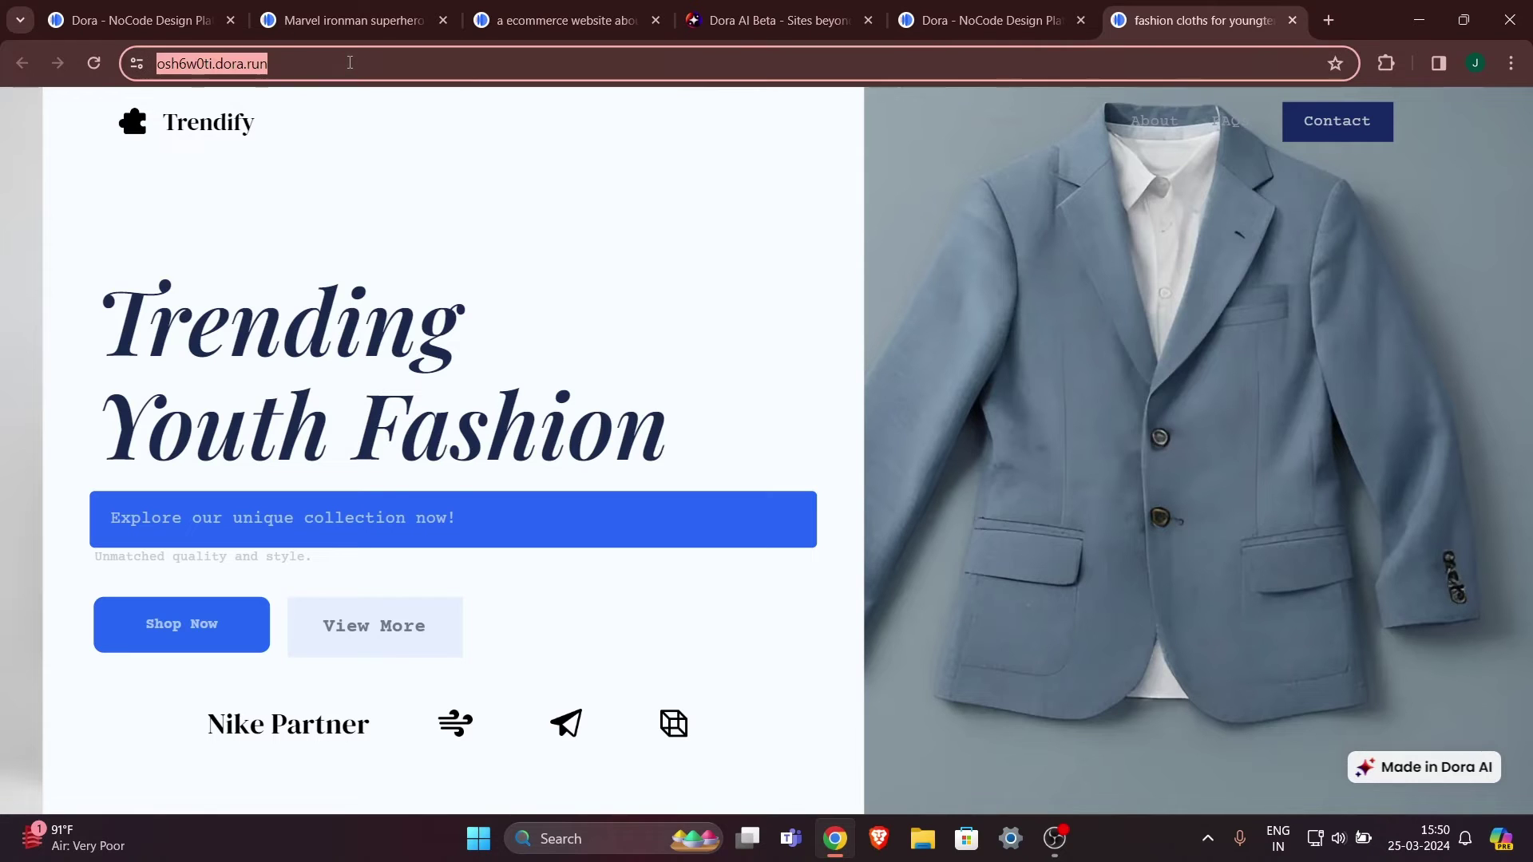
pyautogui.click(376, 126)
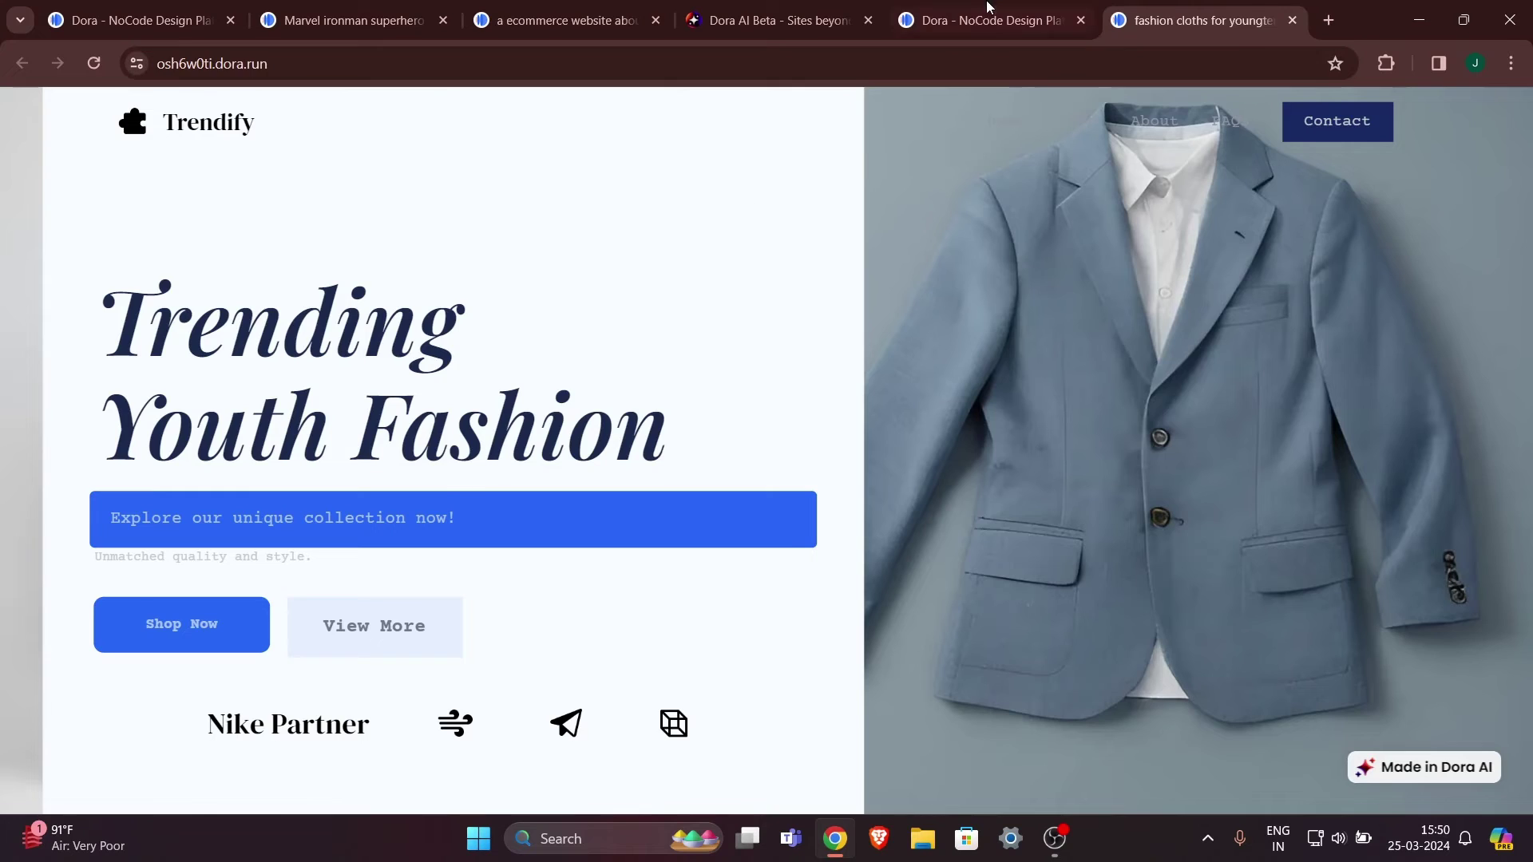
# Return to the Dora editor and start a new AI page with the prompt "A landing page for solar energy panelsfor roof".
pyautogui.click(990, 20)
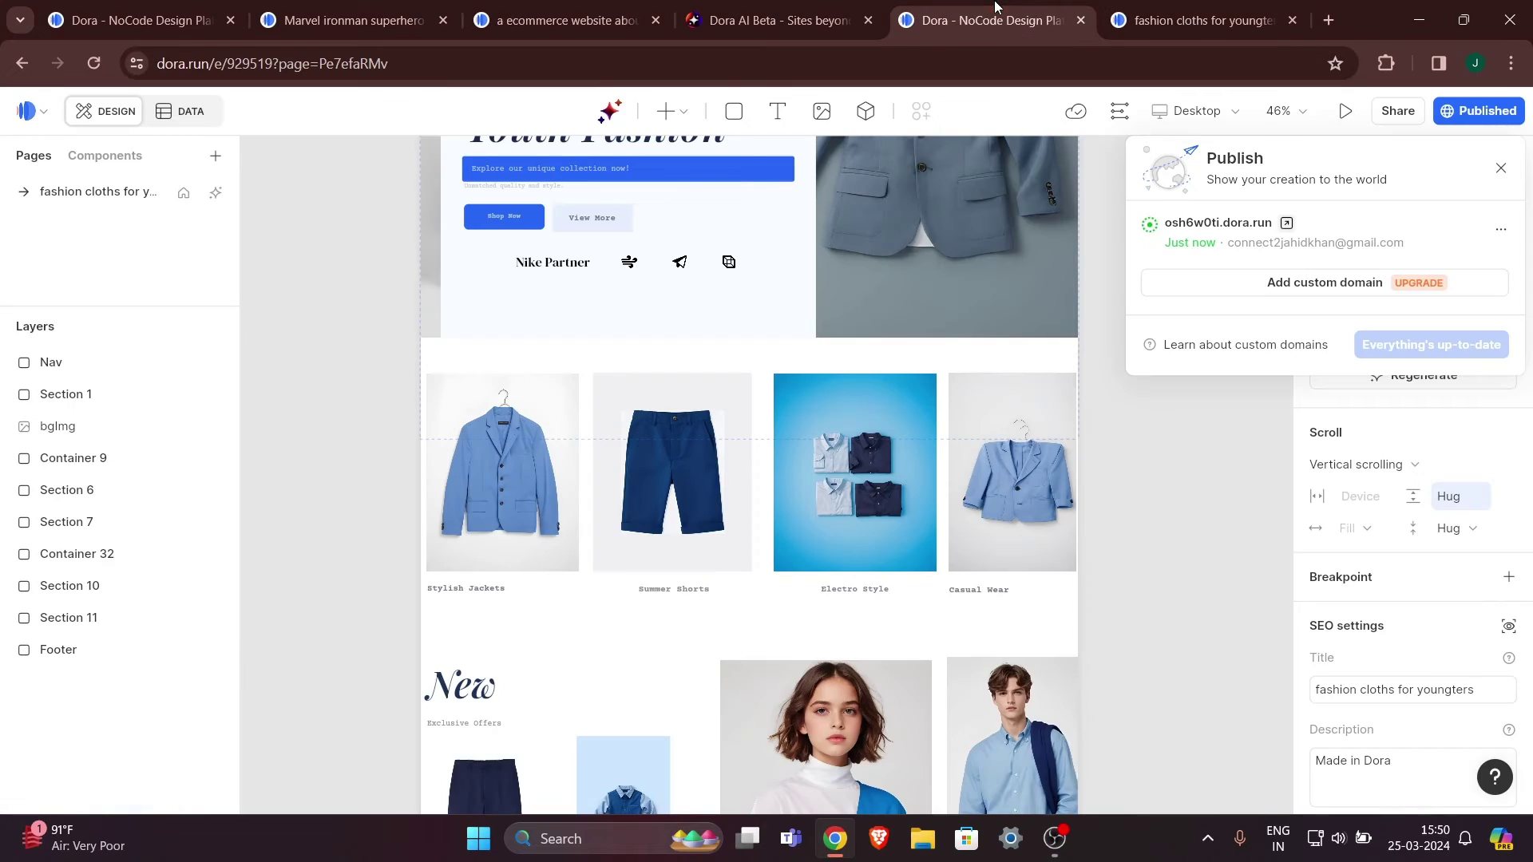
pyautogui.click(610, 114)
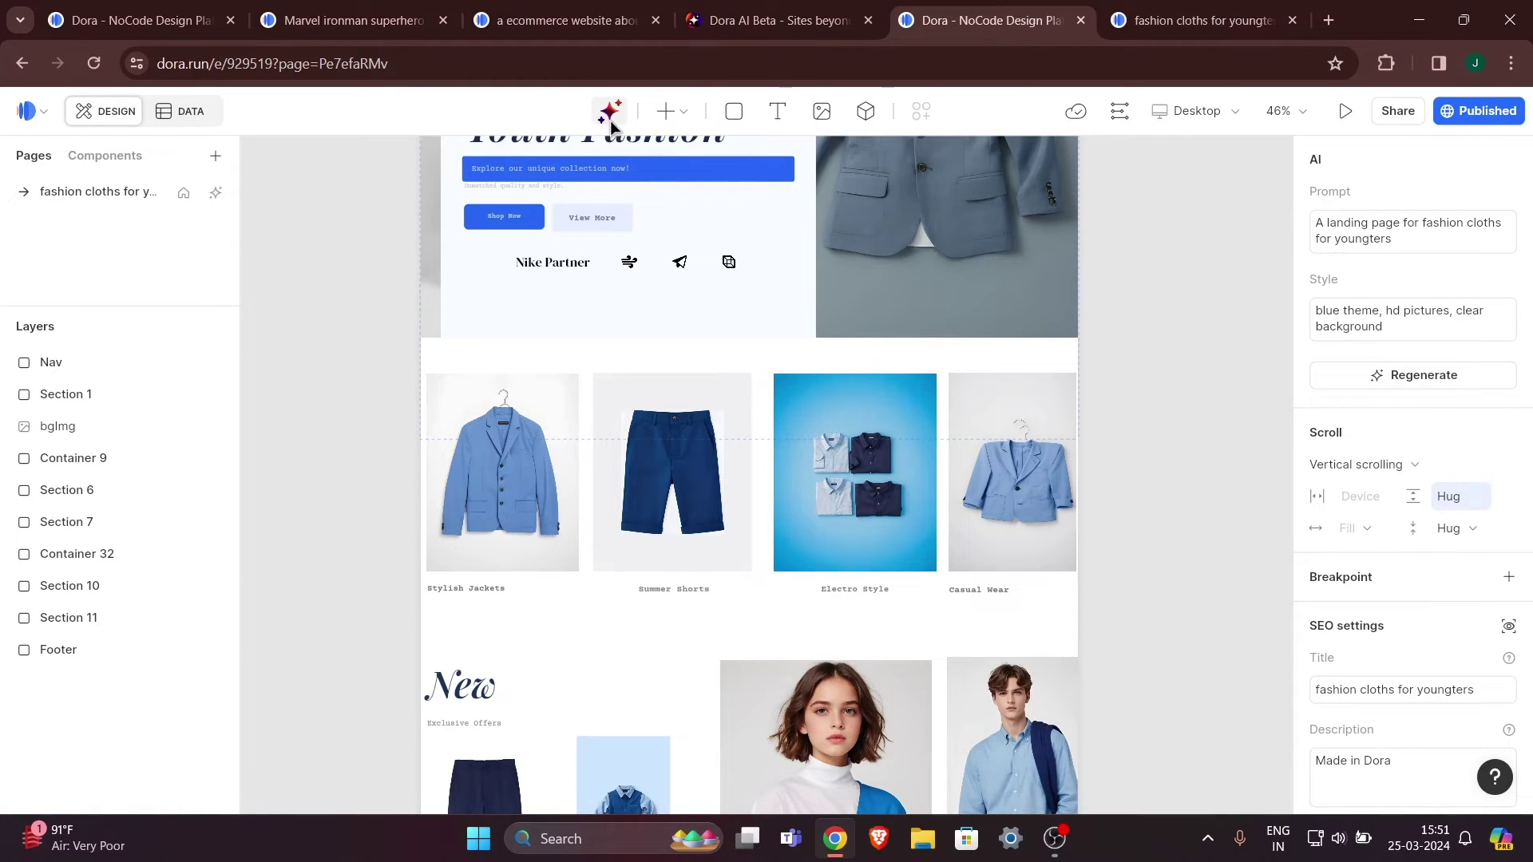
pyautogui.click(610, 112)
pyautogui.click(696, 311)
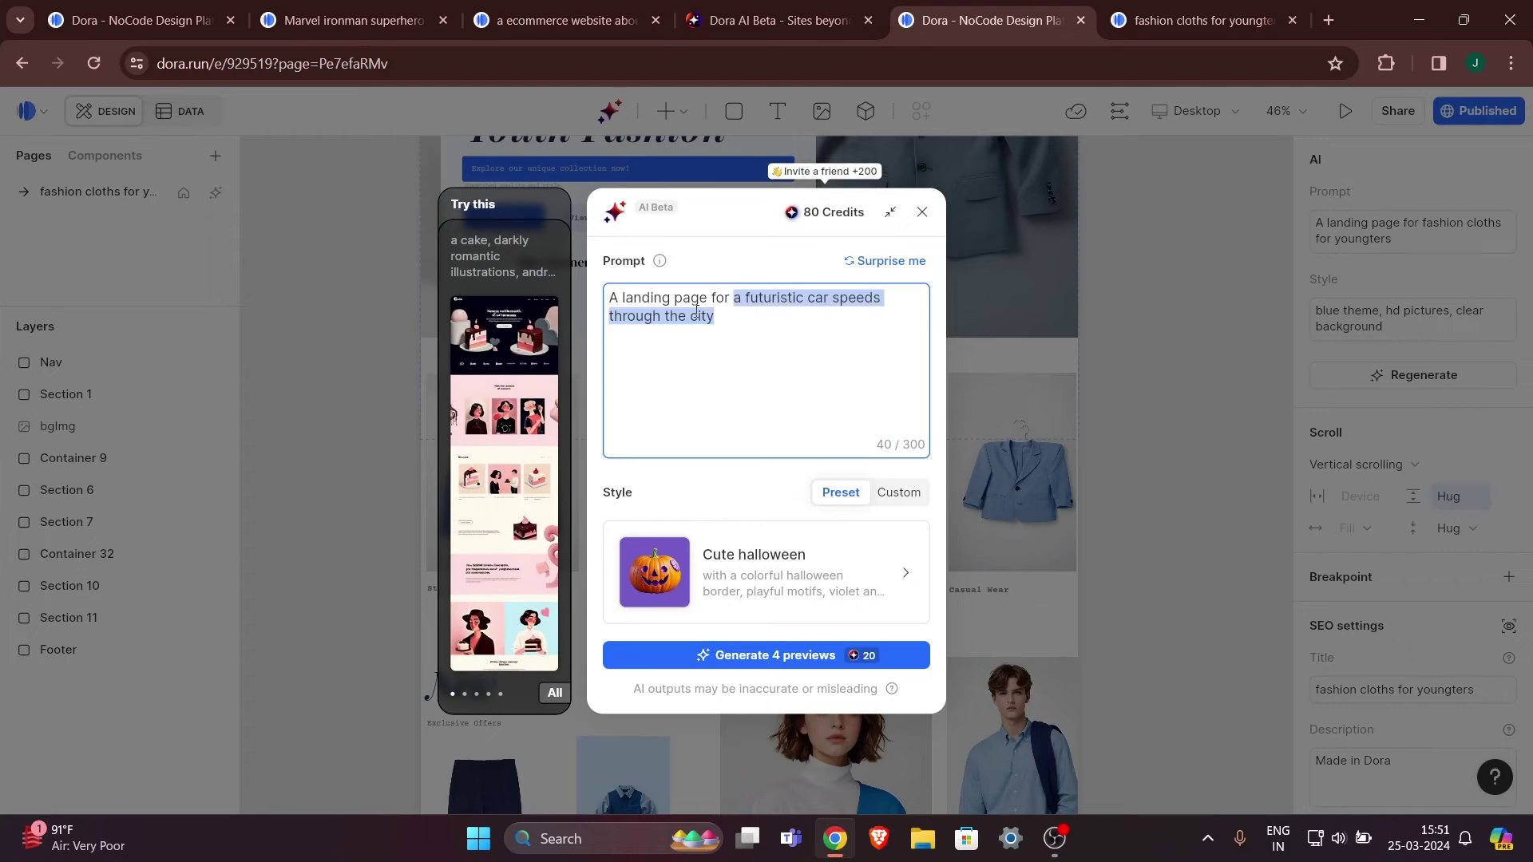
pyautogui.press('BackSpace')
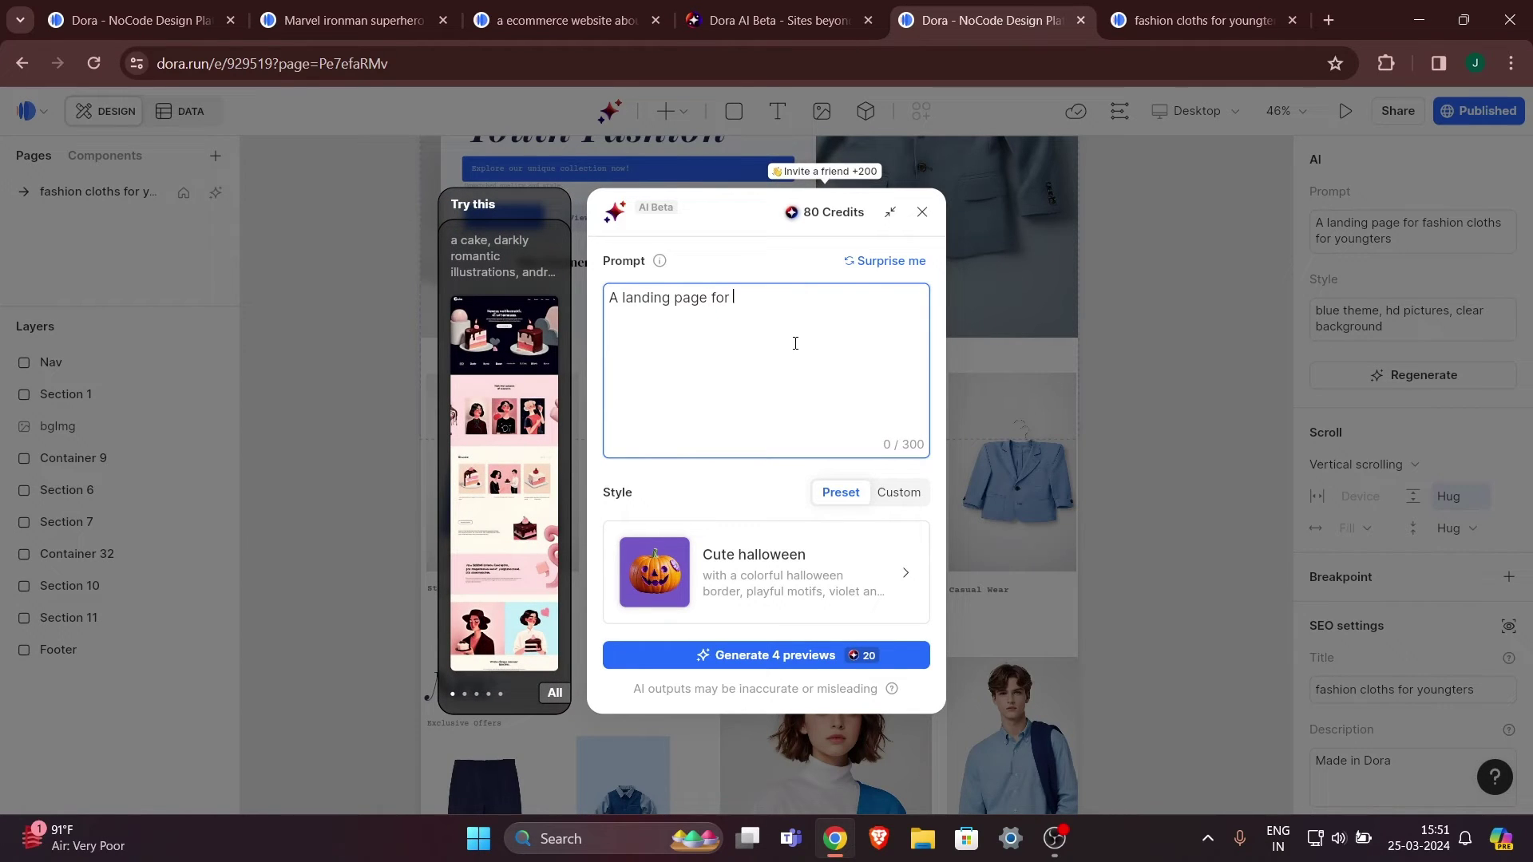
pyautogui.write('solar energy')
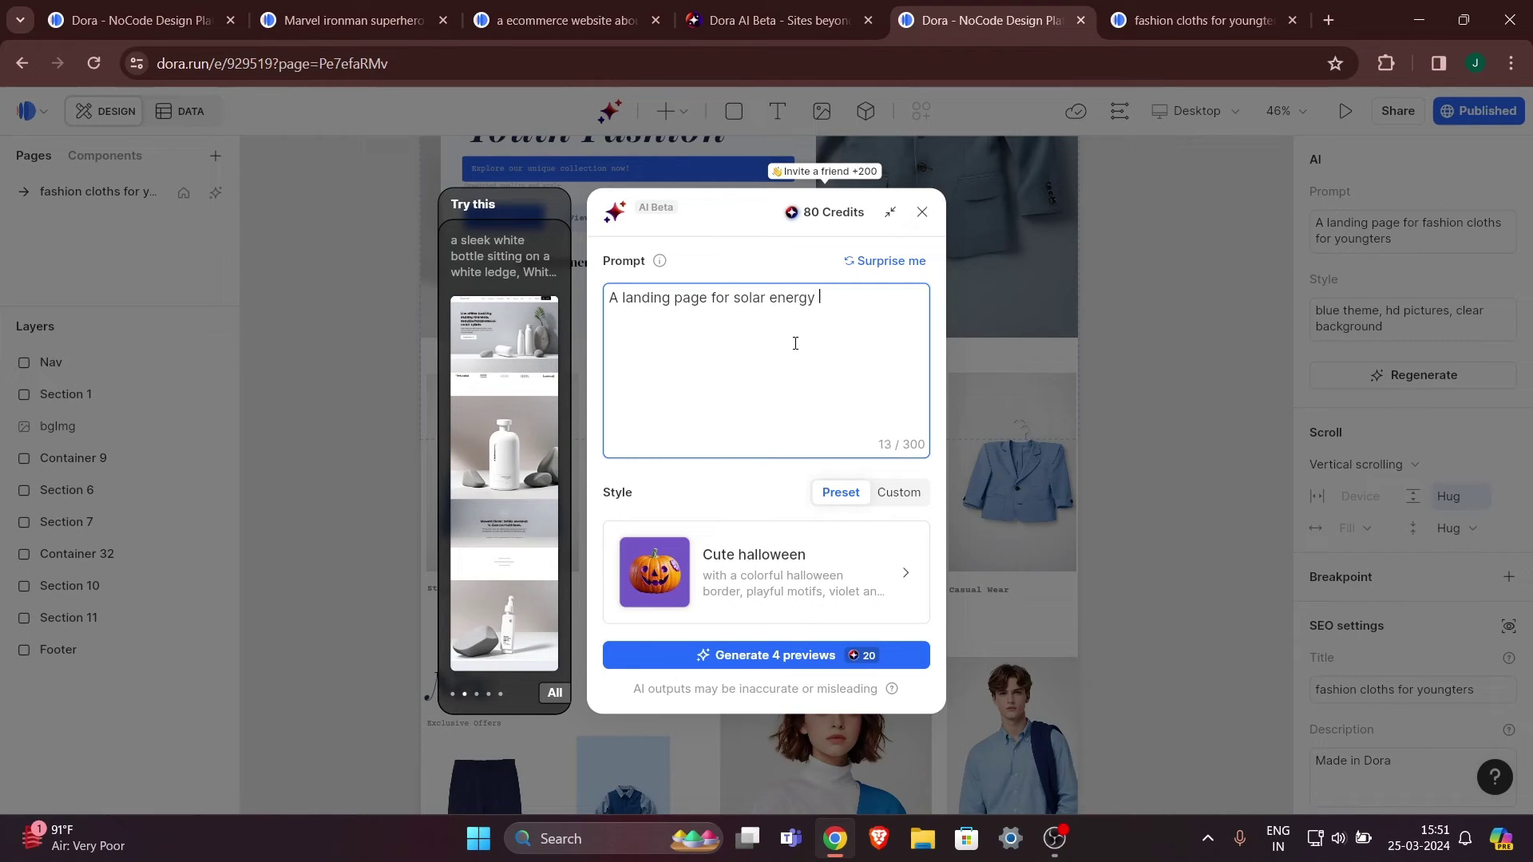
pyautogui.write(' panels')
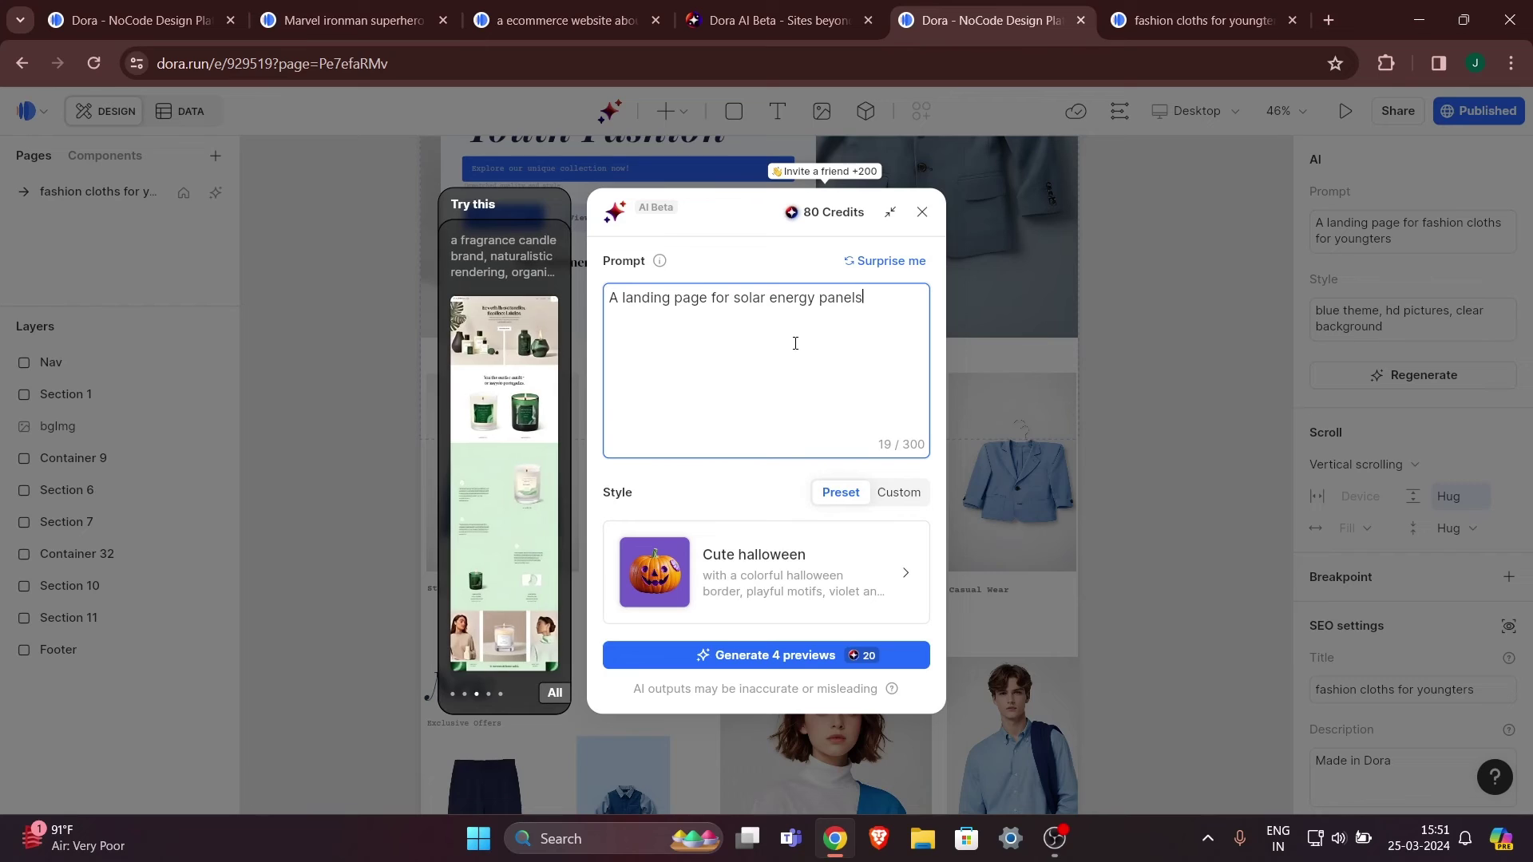
pyautogui.write('for roof')
# Replace the style with the custom text "yellow themed, clear backfround, solar roof pictures" and generate four previews.
pyautogui.click(897, 495)
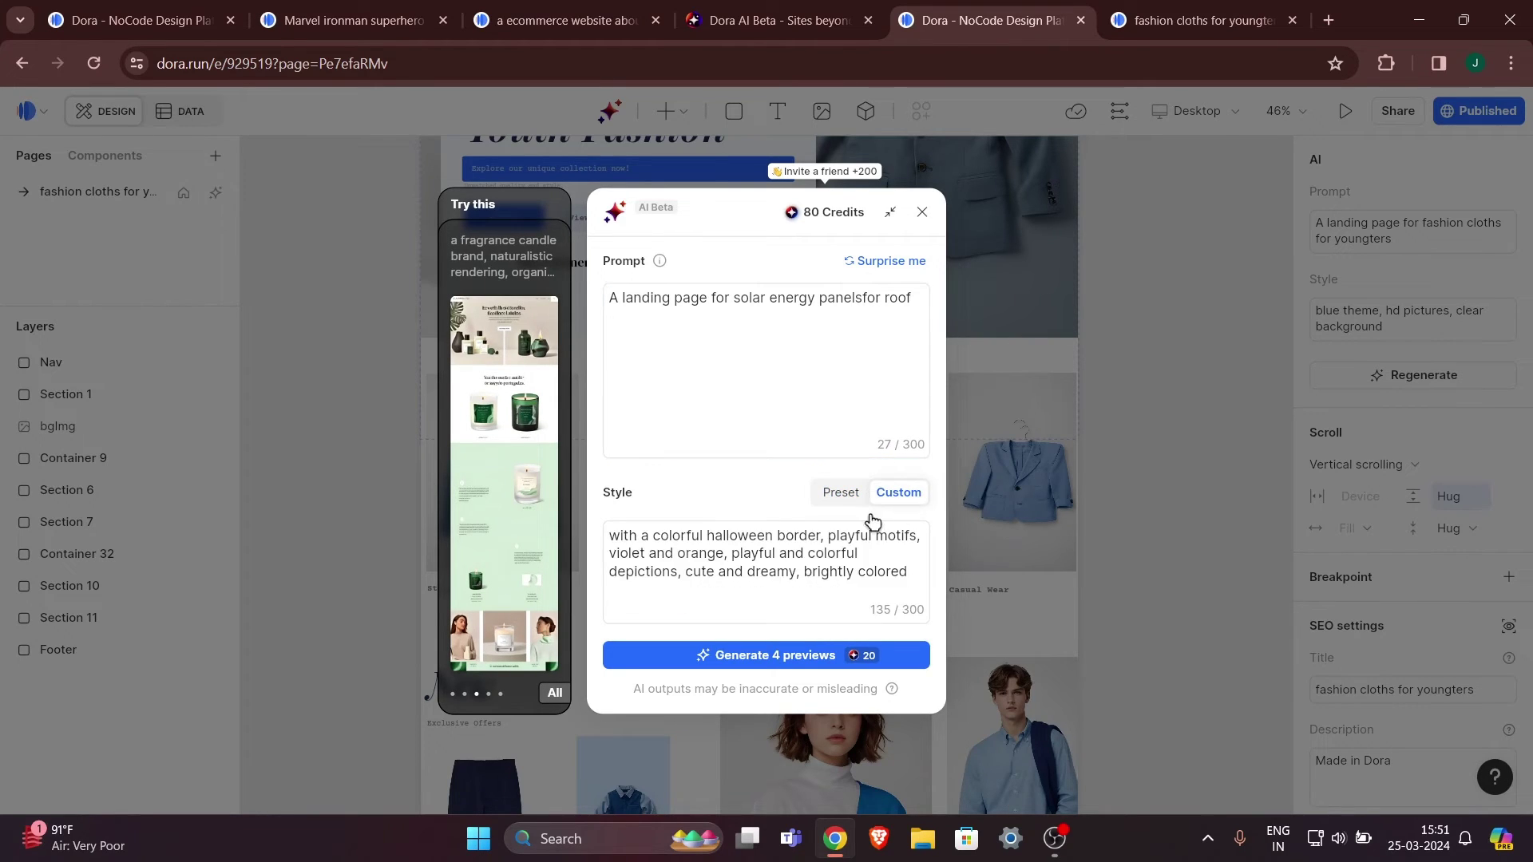
pyautogui.click(907, 569)
pyautogui.hotkey('ctrl', 'a')
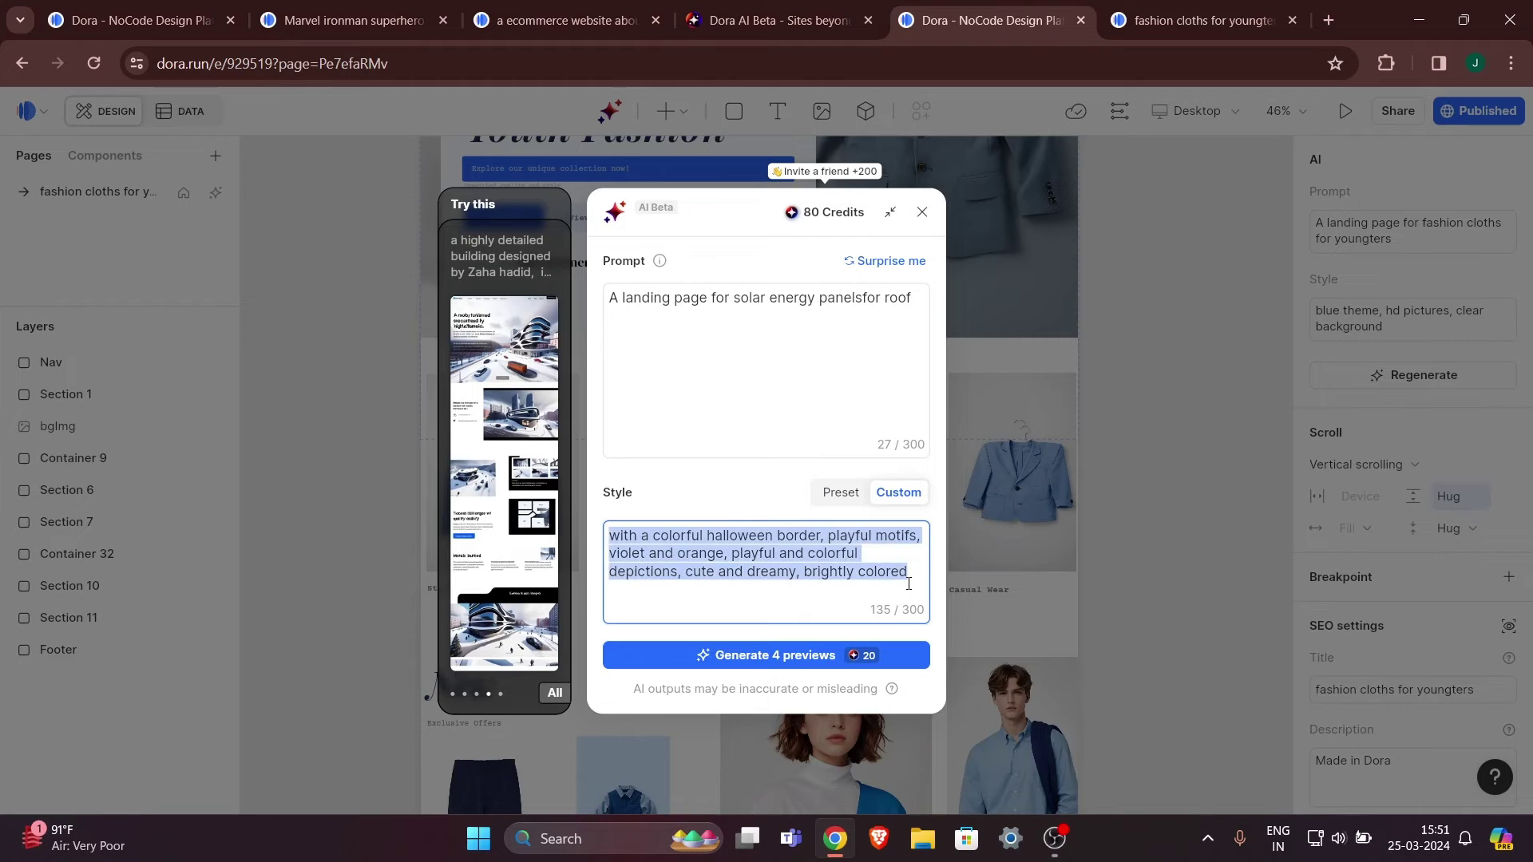
pyautogui.press('BackSpace')
pyautogui.write('ye')
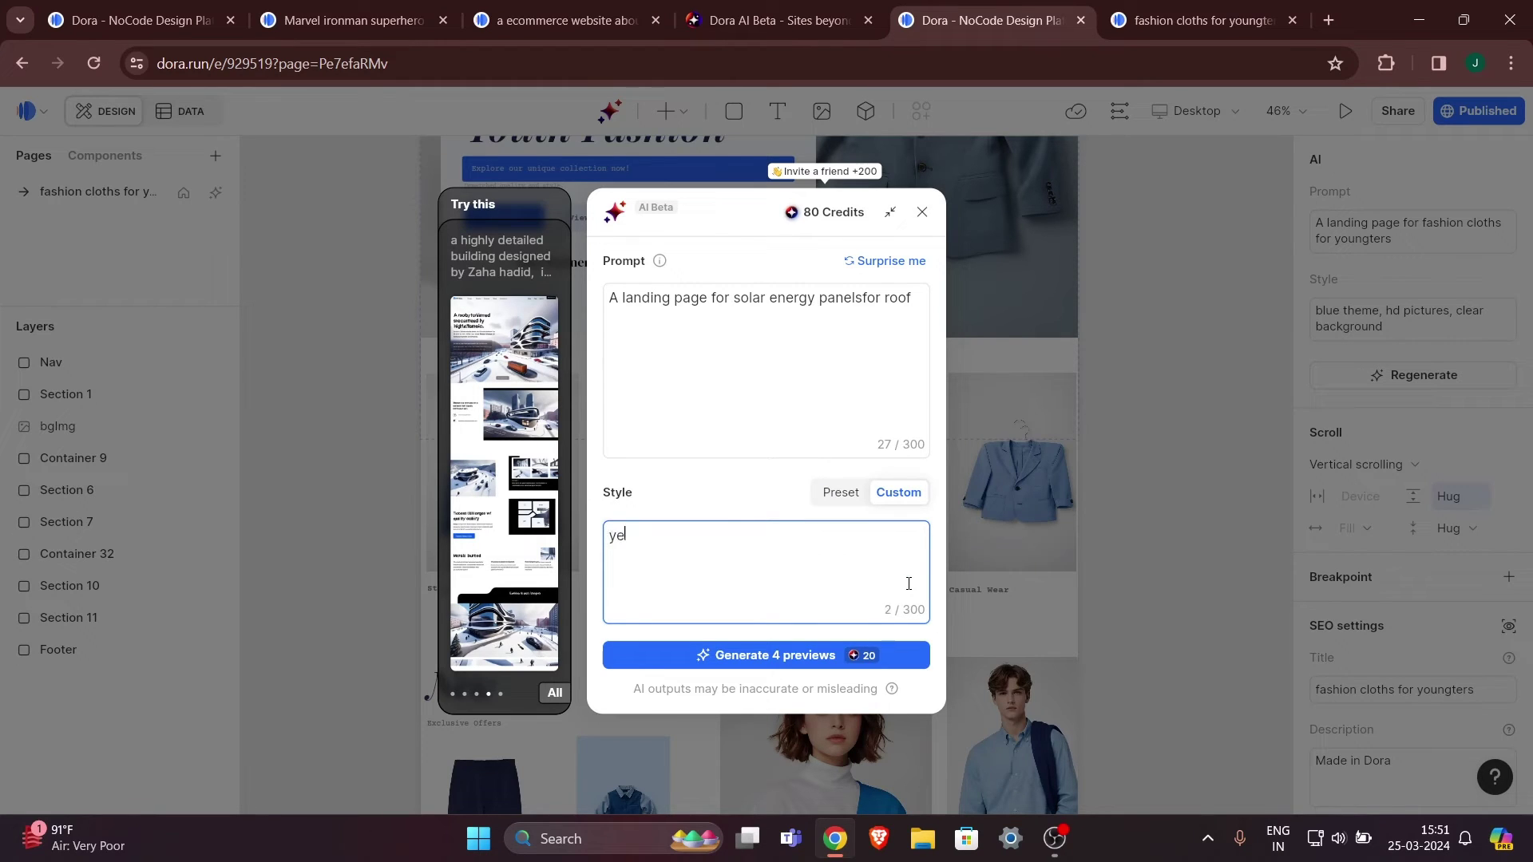
pyautogui.write('llow themed,')
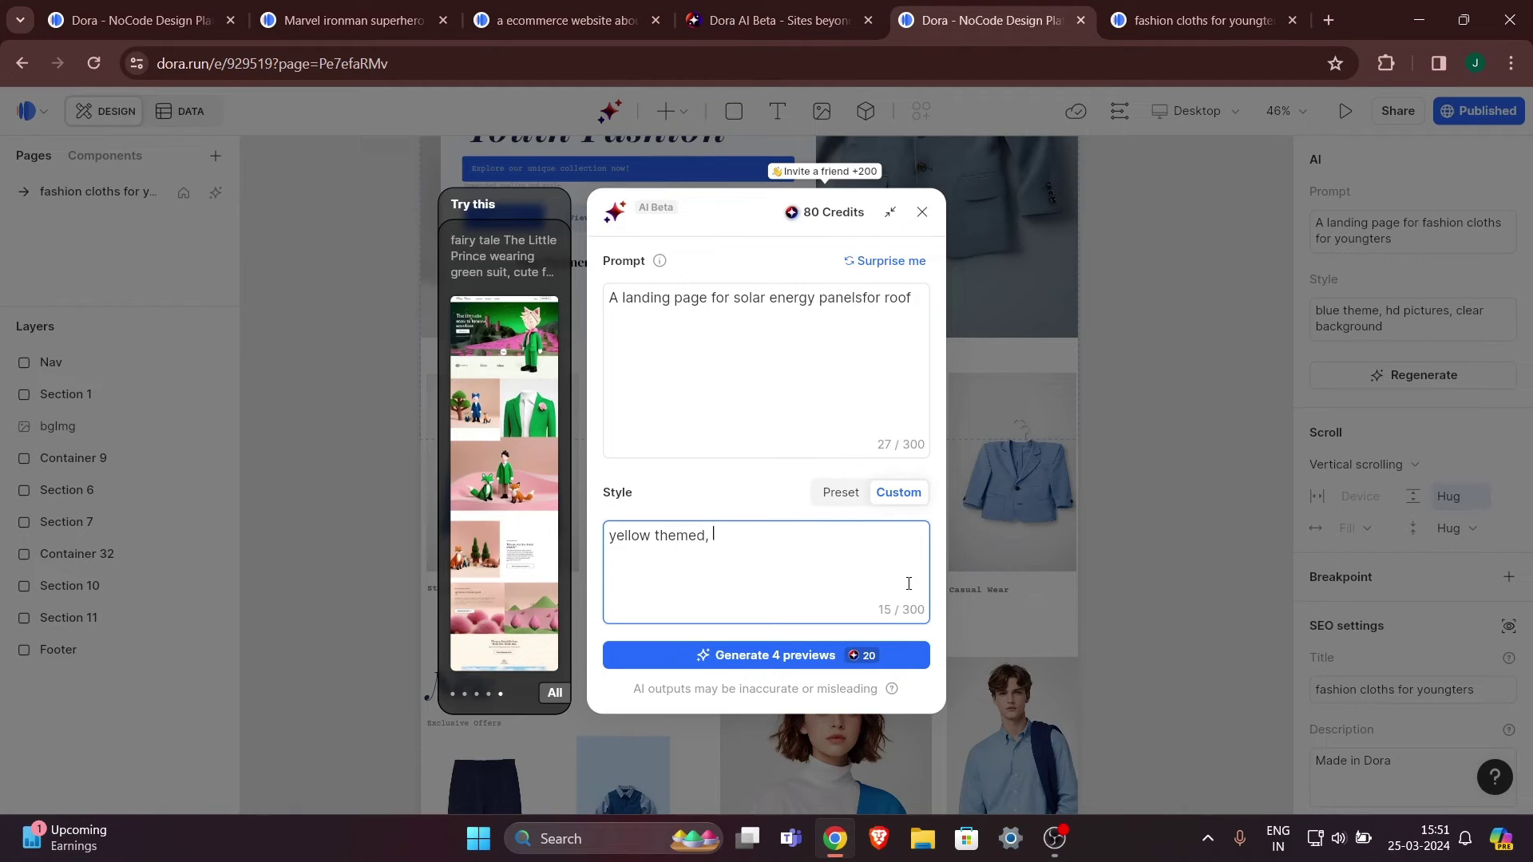
pyautogui.write(' clear backfround, sola')
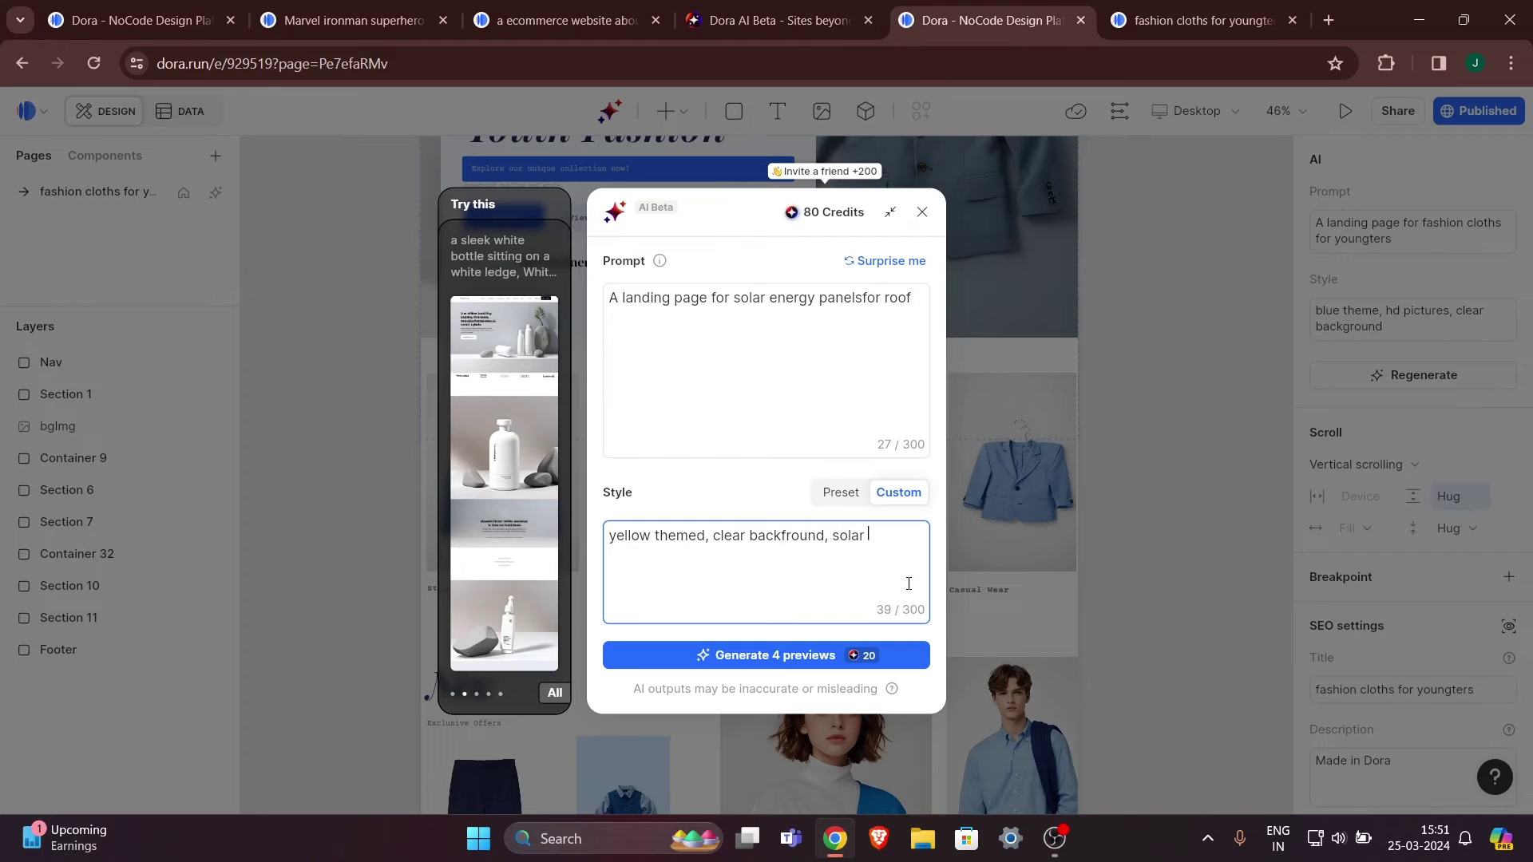
pyautogui.write('roof pictu')
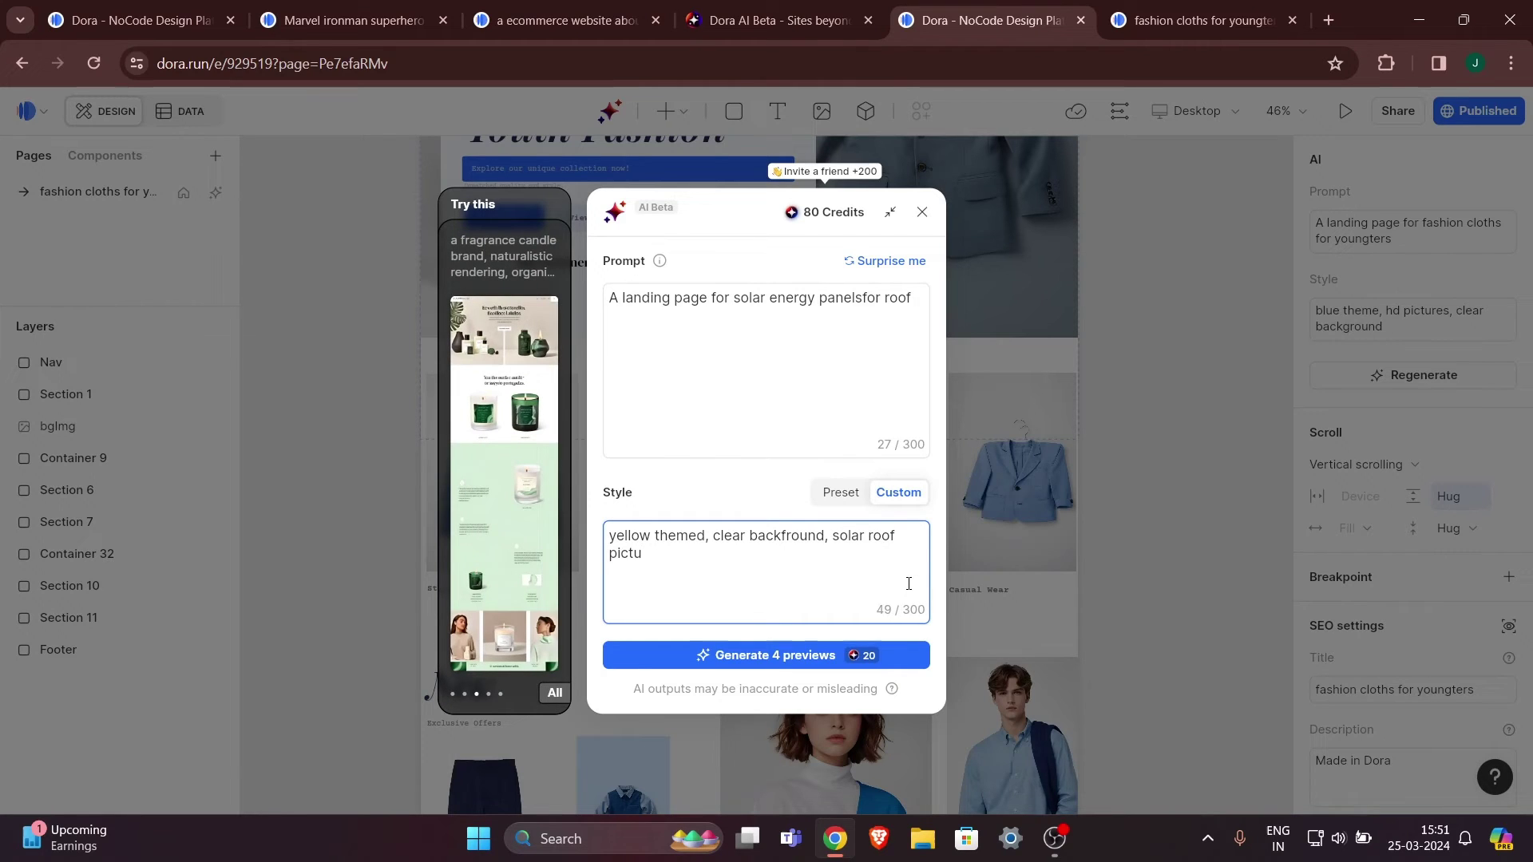
pyautogui.write('res')
pyautogui.click(765, 654)
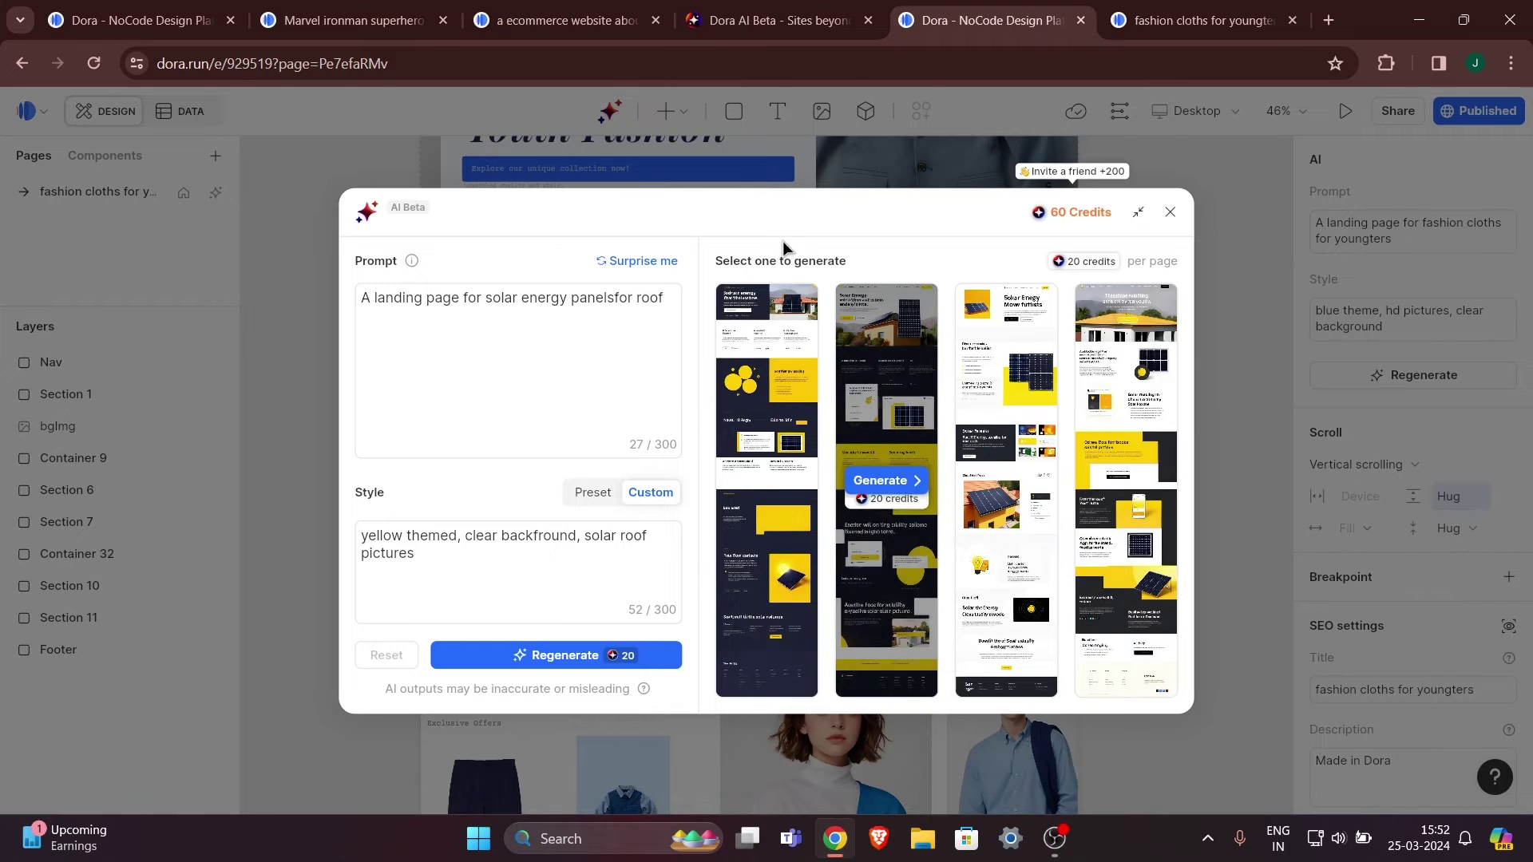
# Generate the full solar panel landing page from the fourth preview.
pyautogui.moveTo(510, 536); pyautogui.dragTo(563, 537)
pyautogui.click(559, 535)
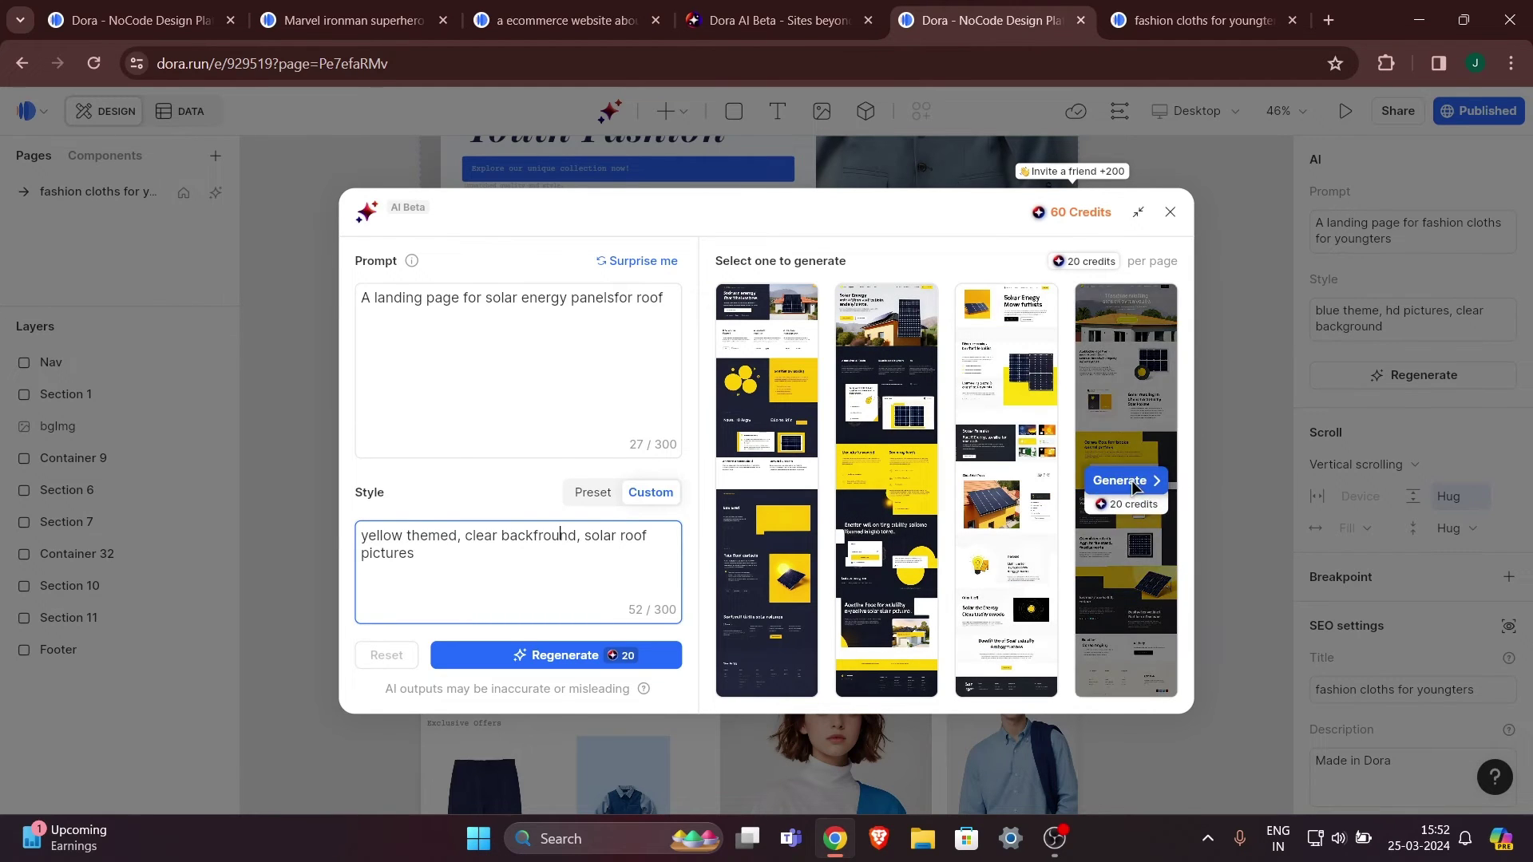
pyautogui.click(1132, 482)
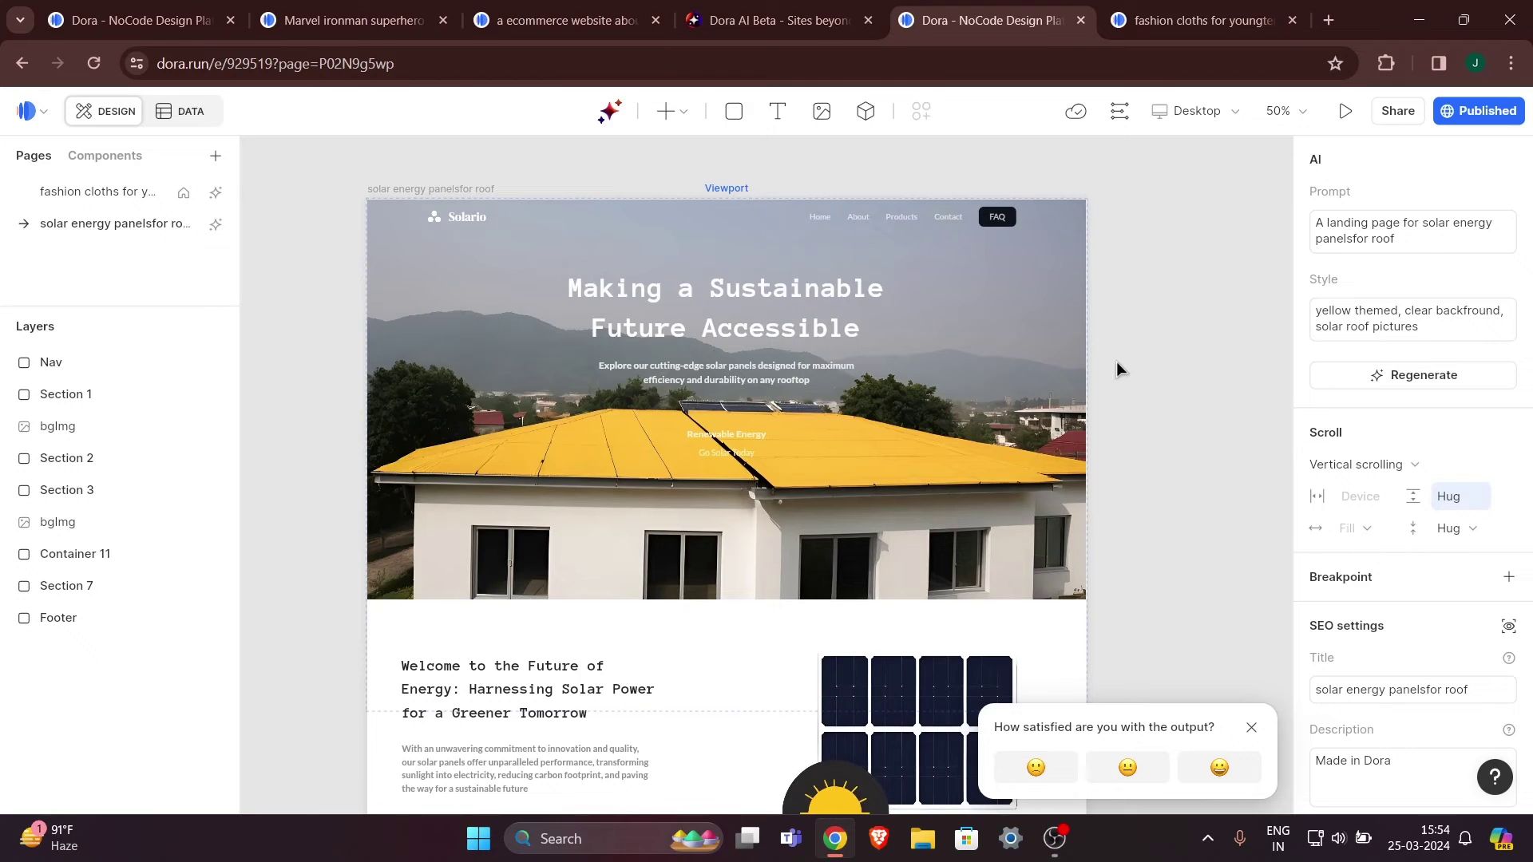
# Publish the updated site with the new solar panel page online under its existing dora.run subdomain.
pyautogui.scroll(2, 1116, 361)
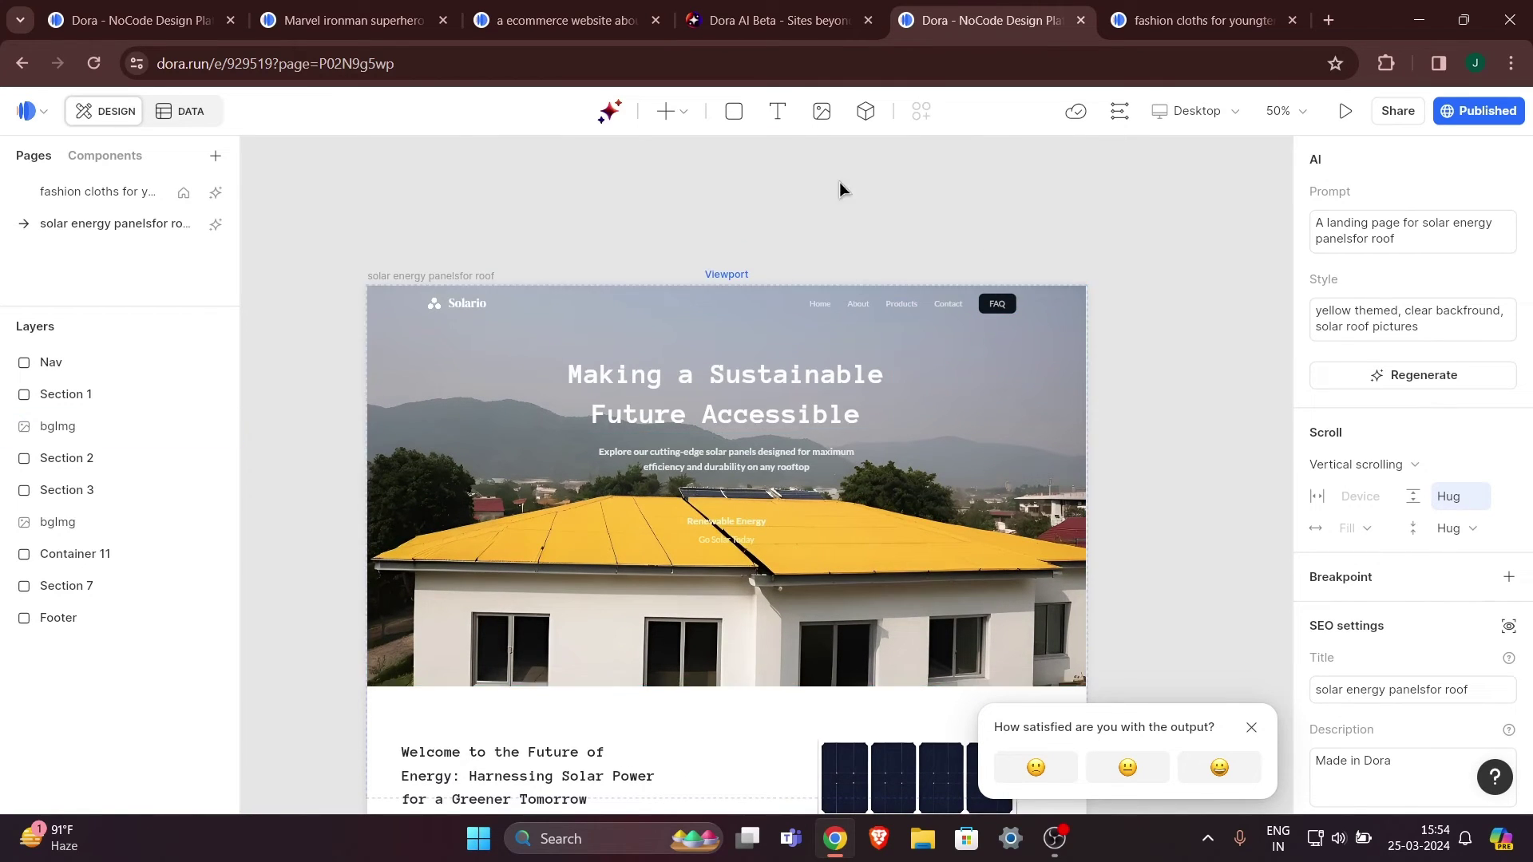
pyautogui.click(1494, 117)
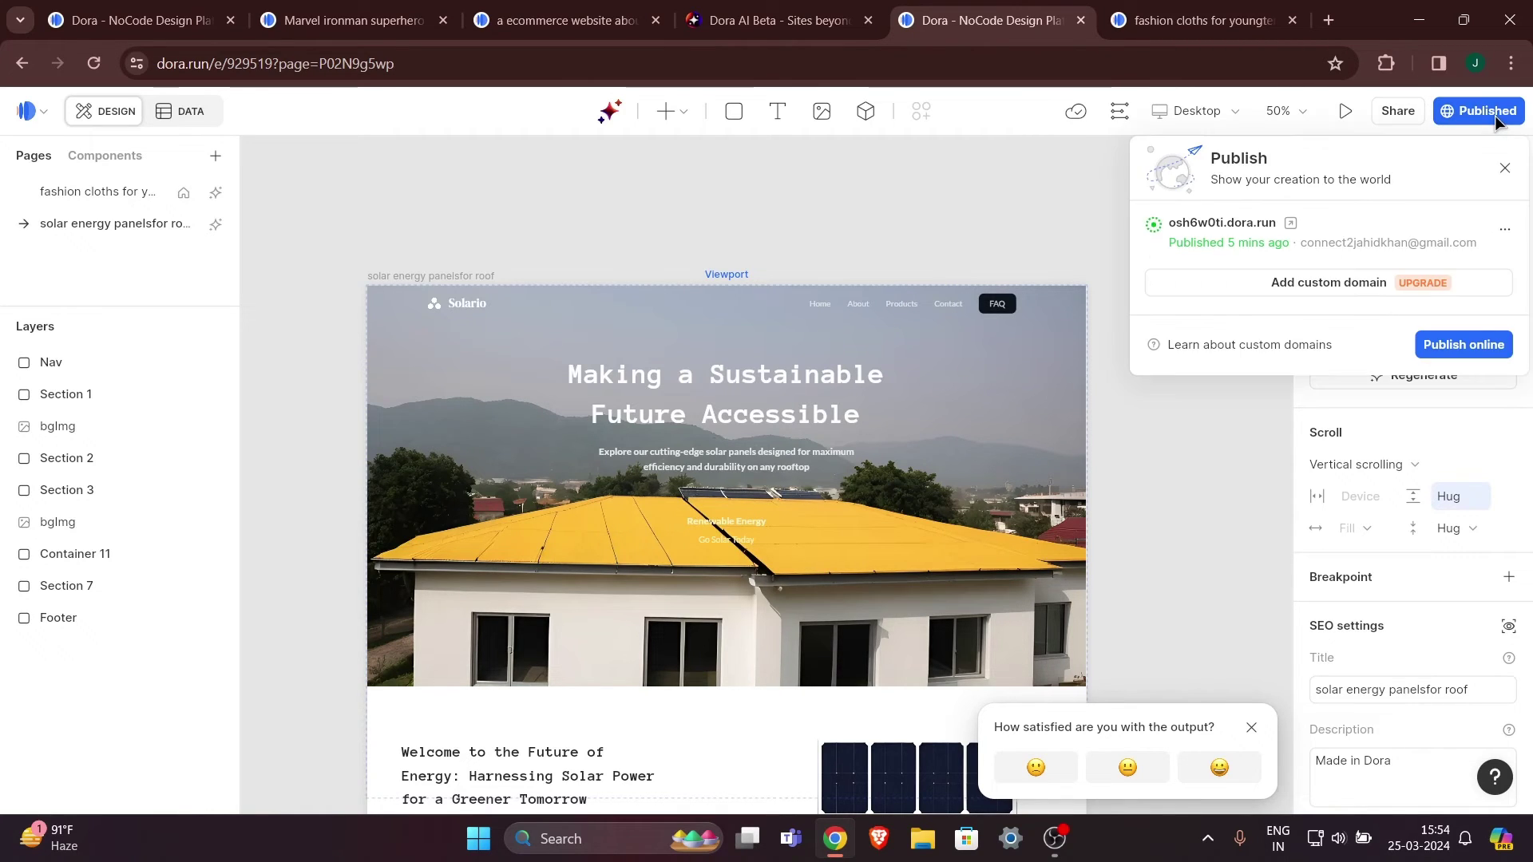
pyautogui.click(1471, 346)
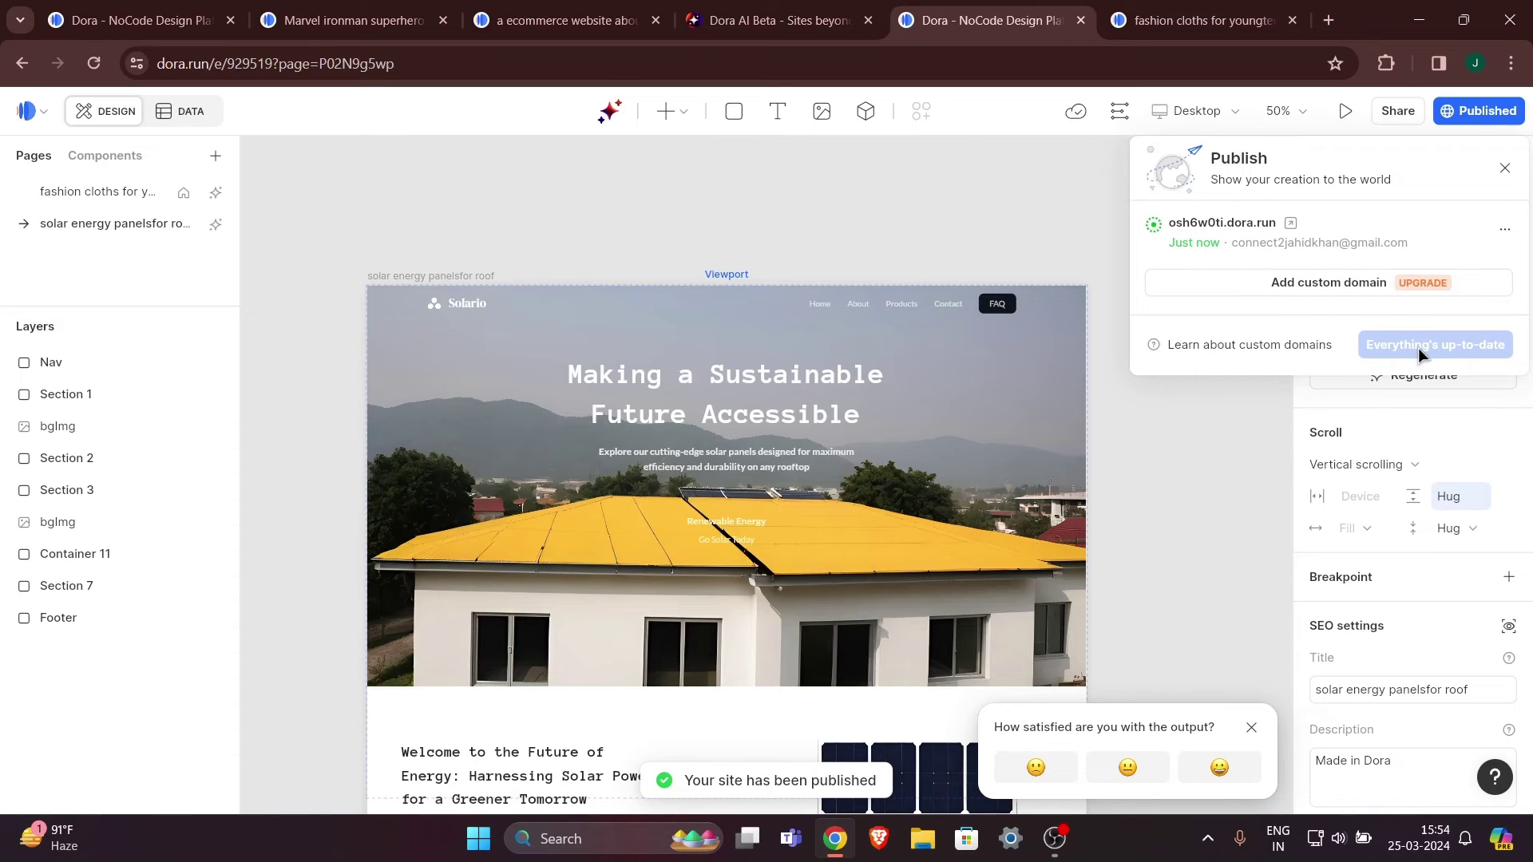
# Open the published osh6w0ti.dora.run site, look over its home page and return to the Dora editor.
pyautogui.click(1290, 223)
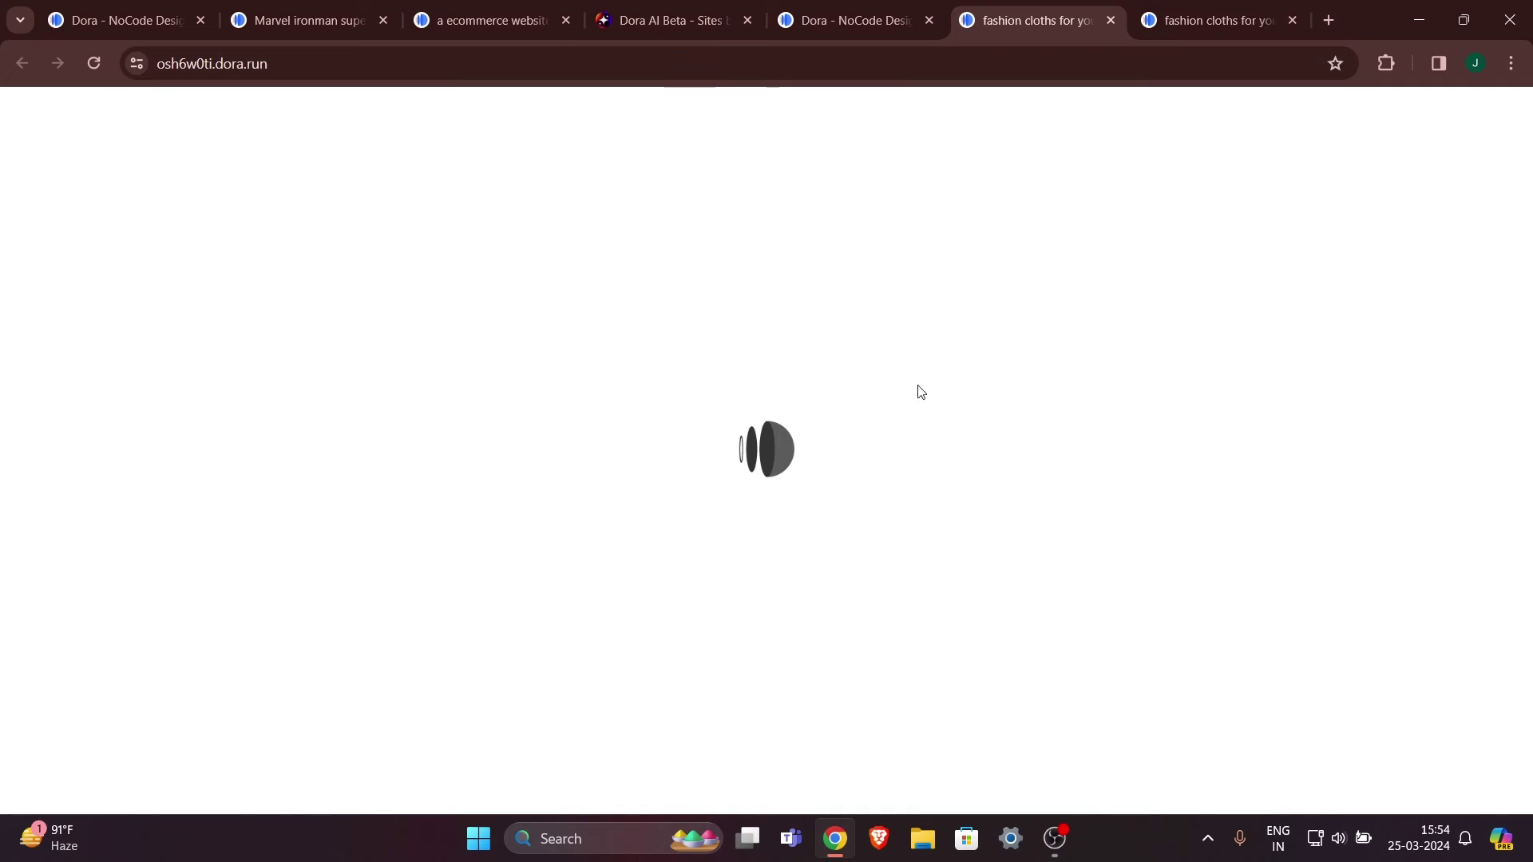
pyautogui.scroll(-6, 908, 434)
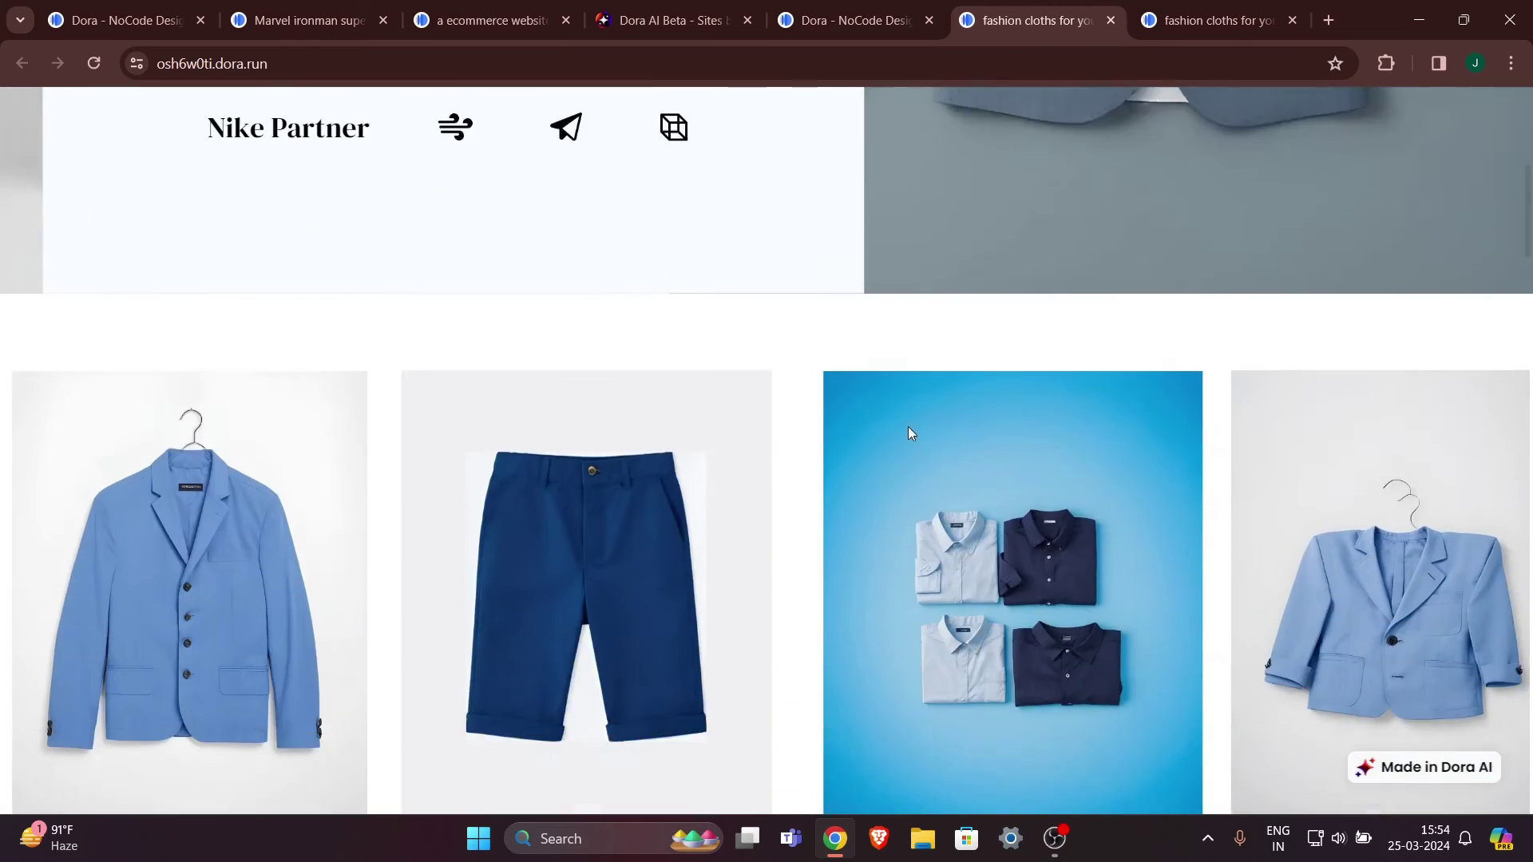
pyautogui.scroll(6, 908, 434)
pyautogui.click(850, 20)
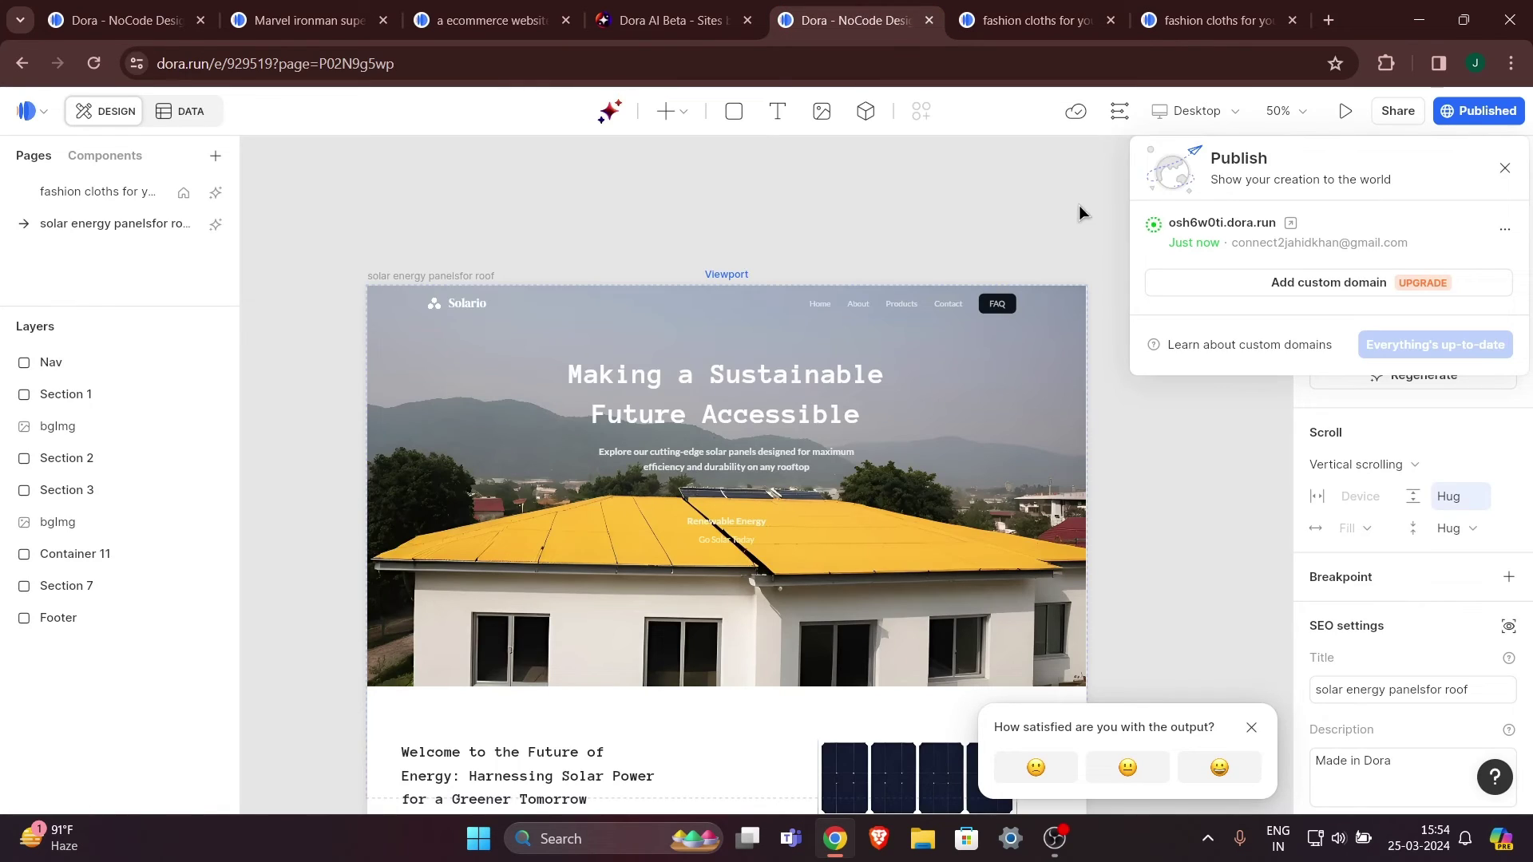
# Close the publishing details and view the fashion clothing page, finishing back on the solar energy page.
pyautogui.click(1069, 257)
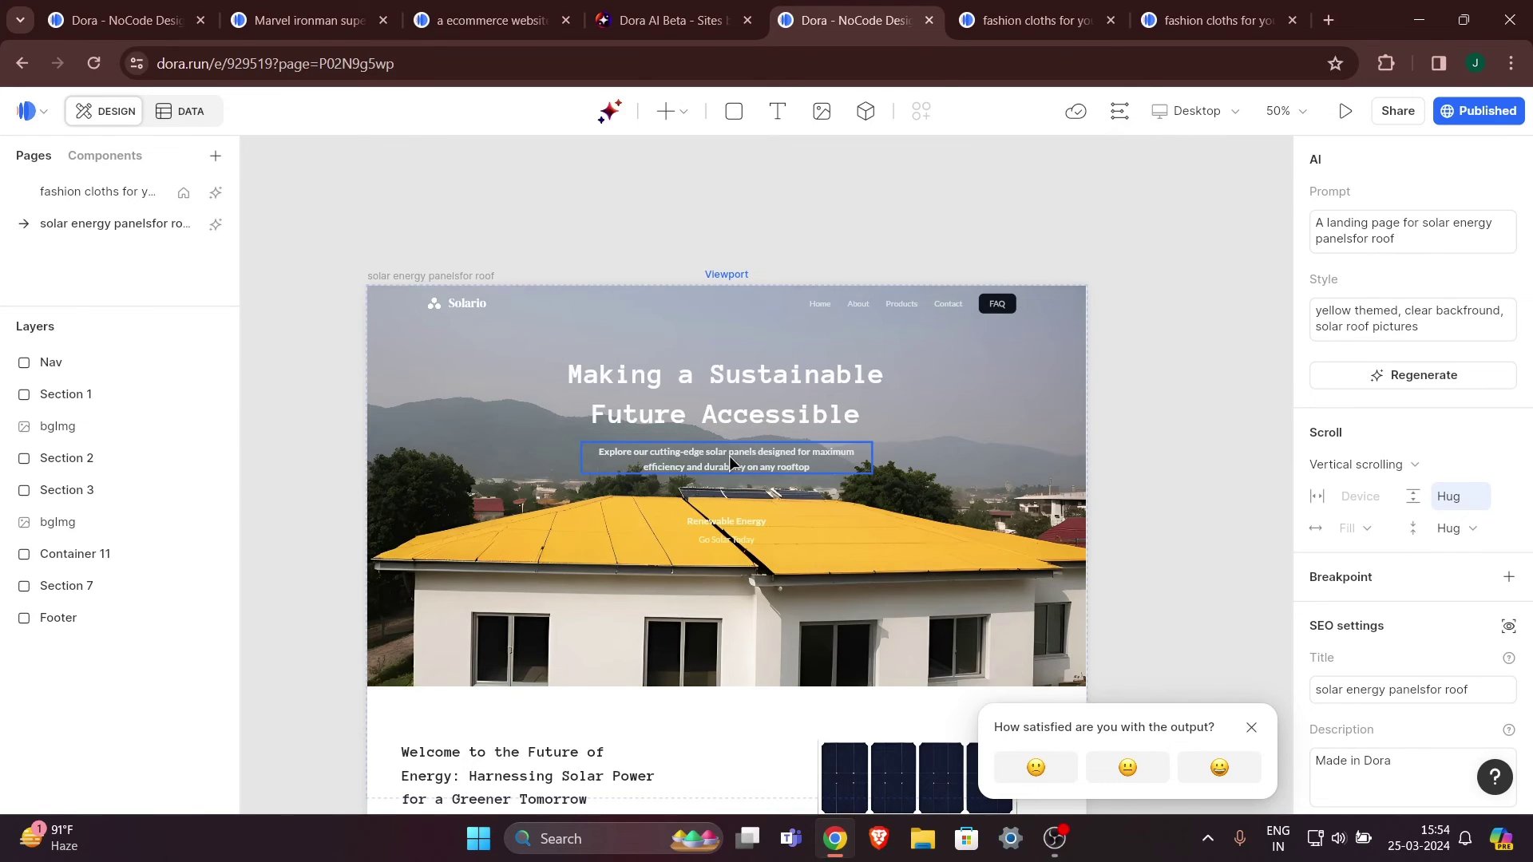
pyautogui.scroll(-1, 559, 383)
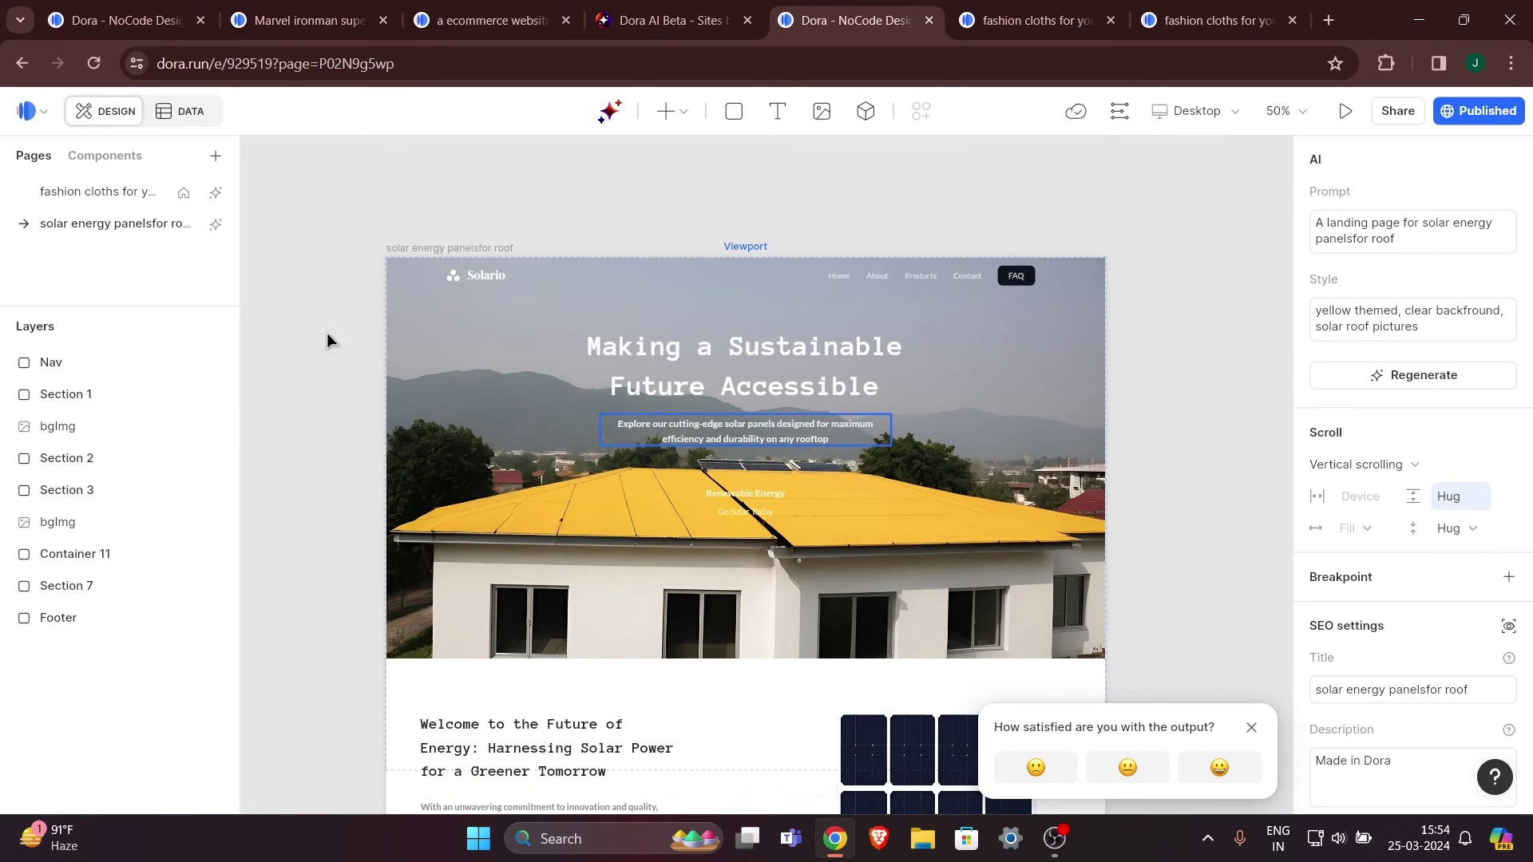
pyautogui.click(94, 193)
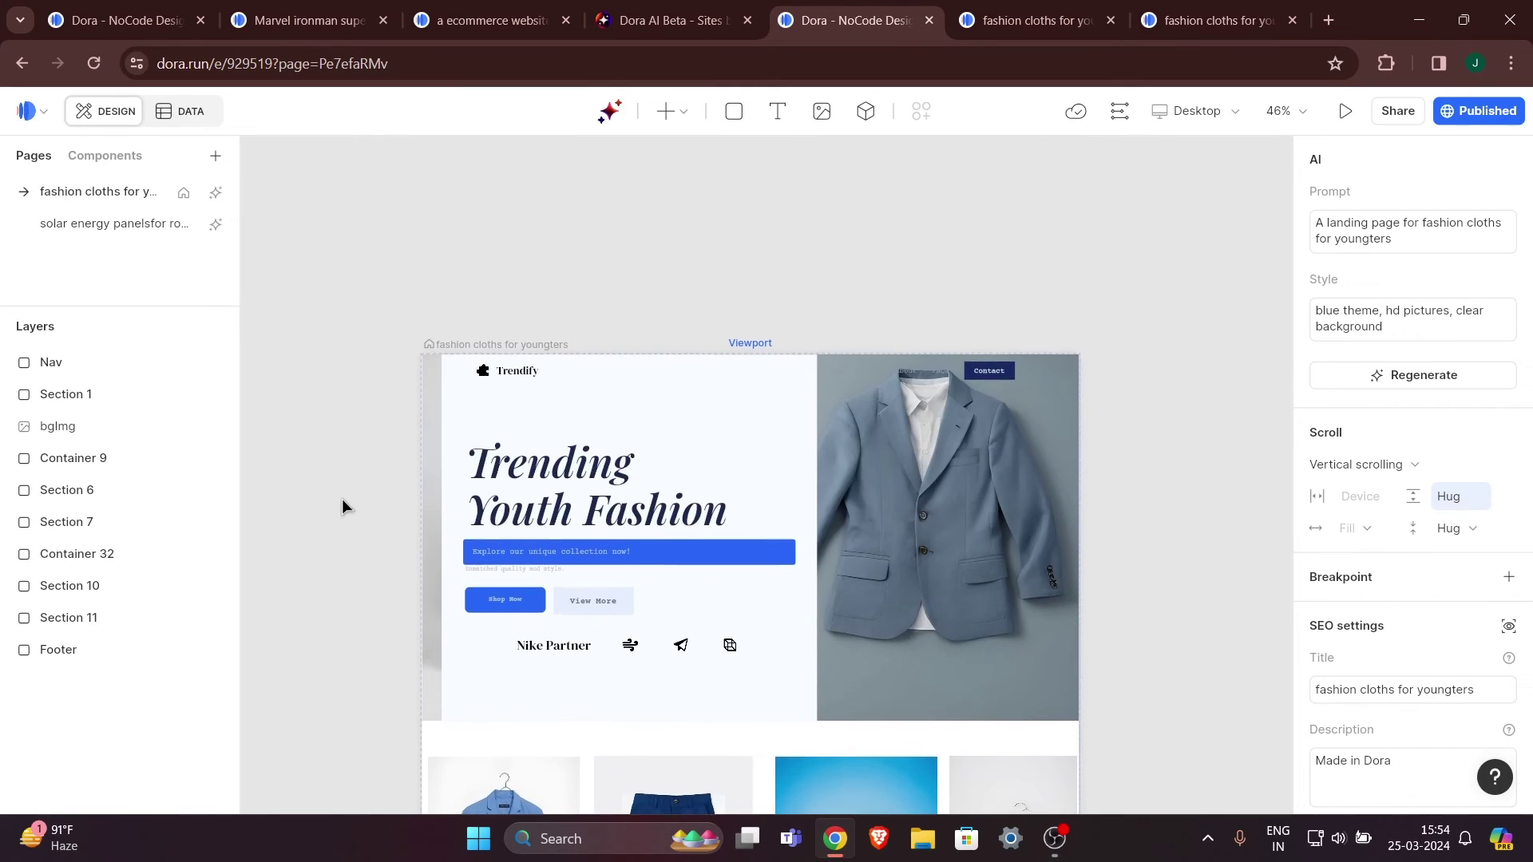
pyautogui.click(112, 228)
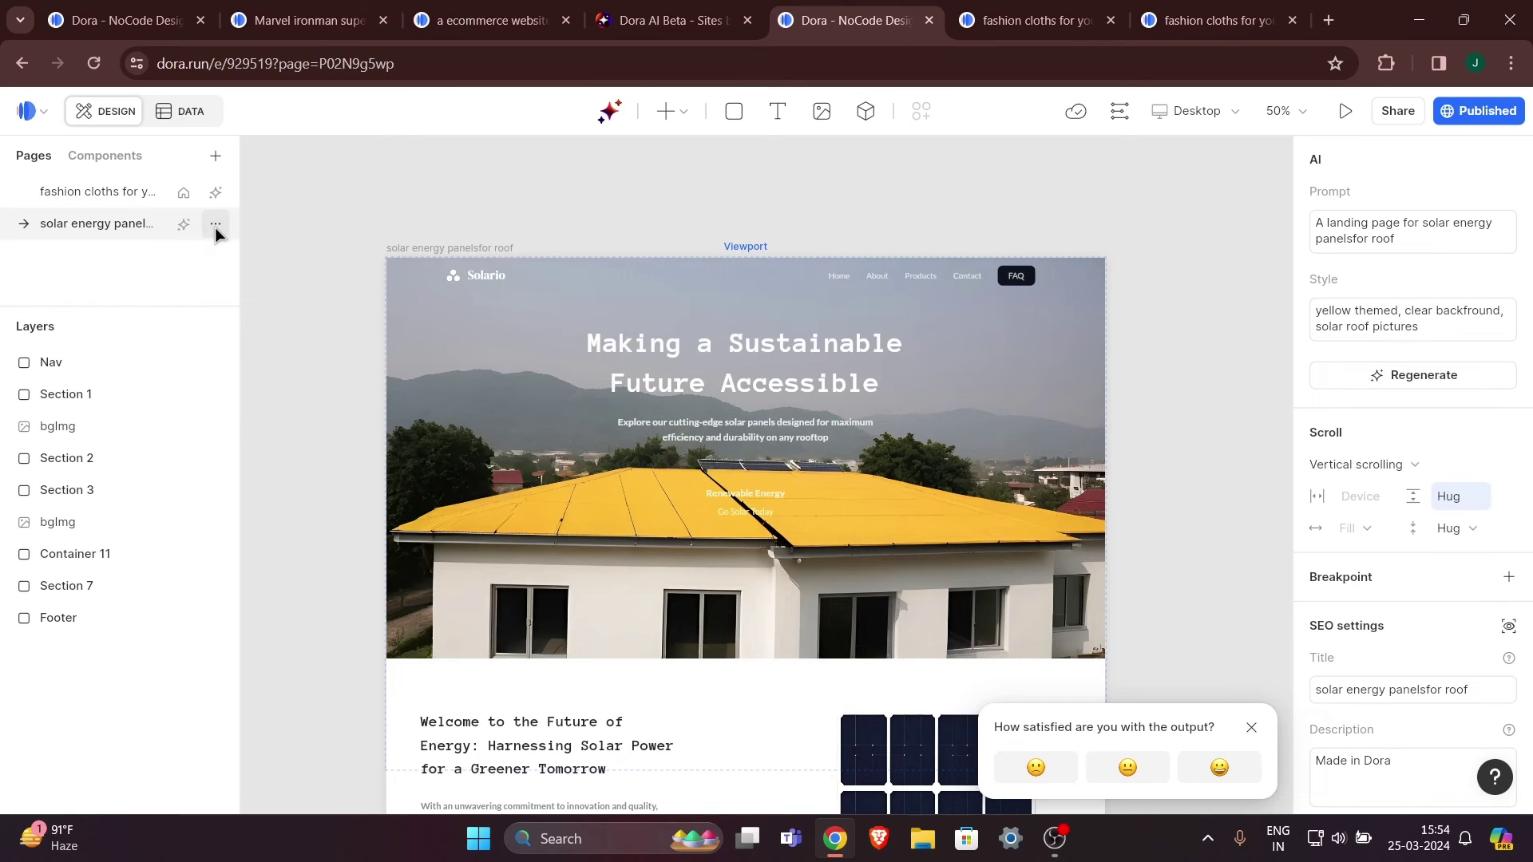
# Open the solar energy page's settings and copy its URL slug "solar-energy-panelsfor-roof".
pyautogui.click(214, 228)
pyautogui.click(251, 261)
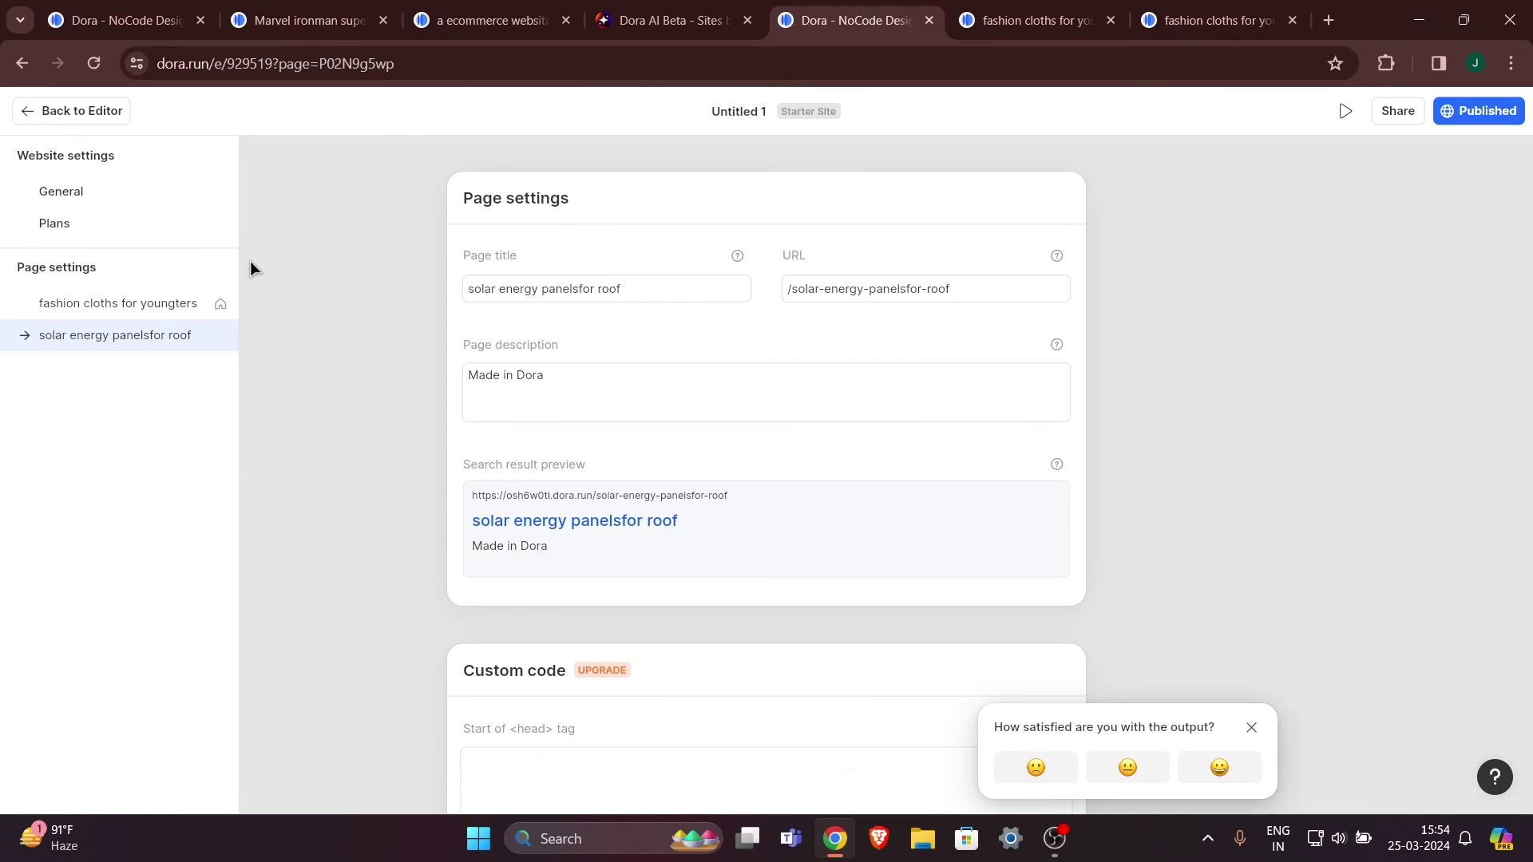
pyautogui.click(979, 293)
pyautogui.hotkey('ctrl', 'c')
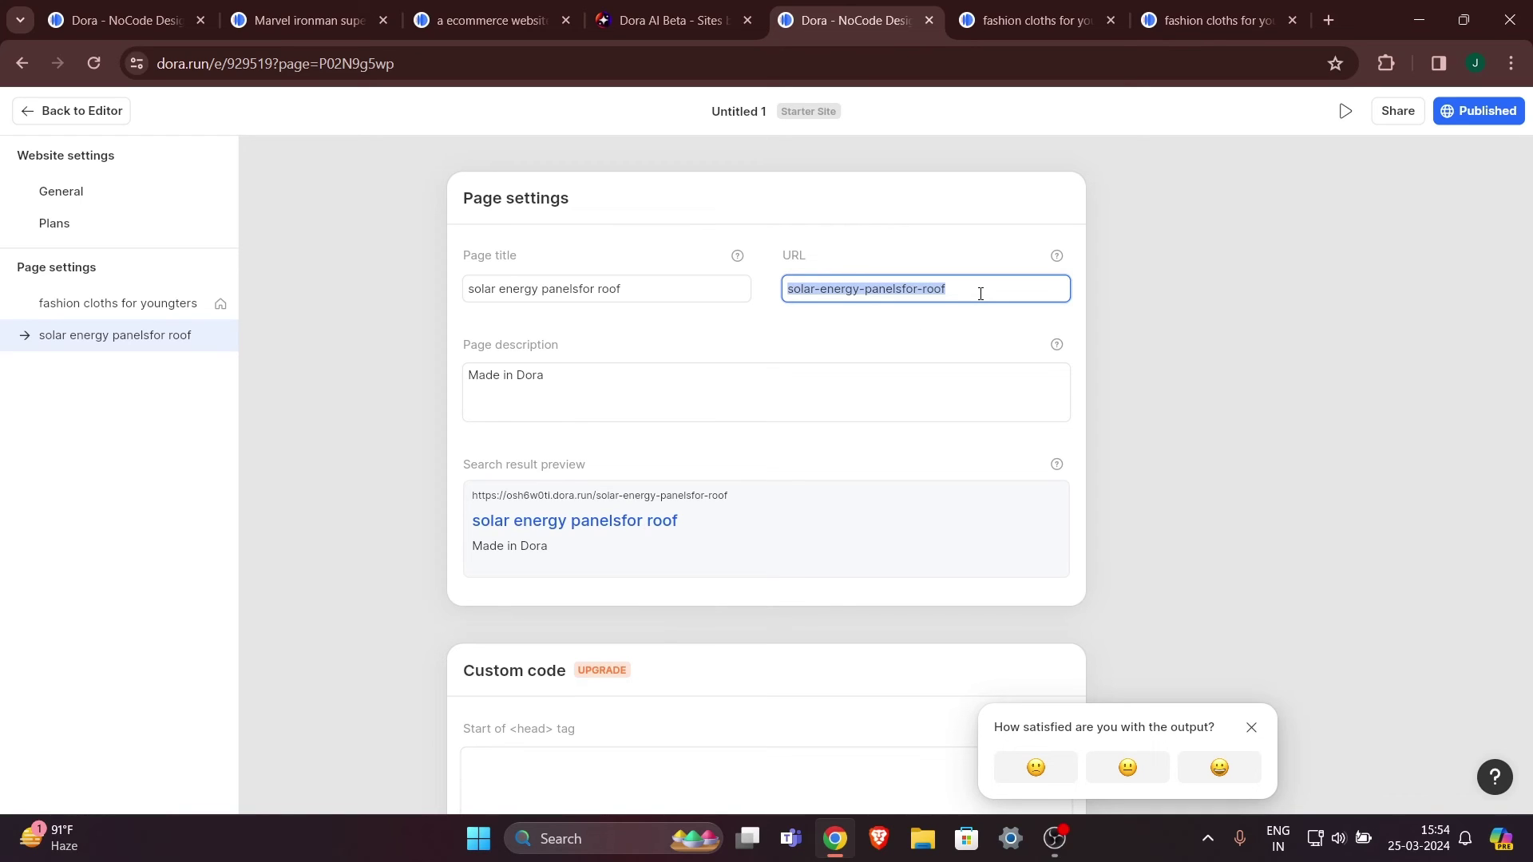
pyautogui.click(991, 332)
pyautogui.click(1030, 23)
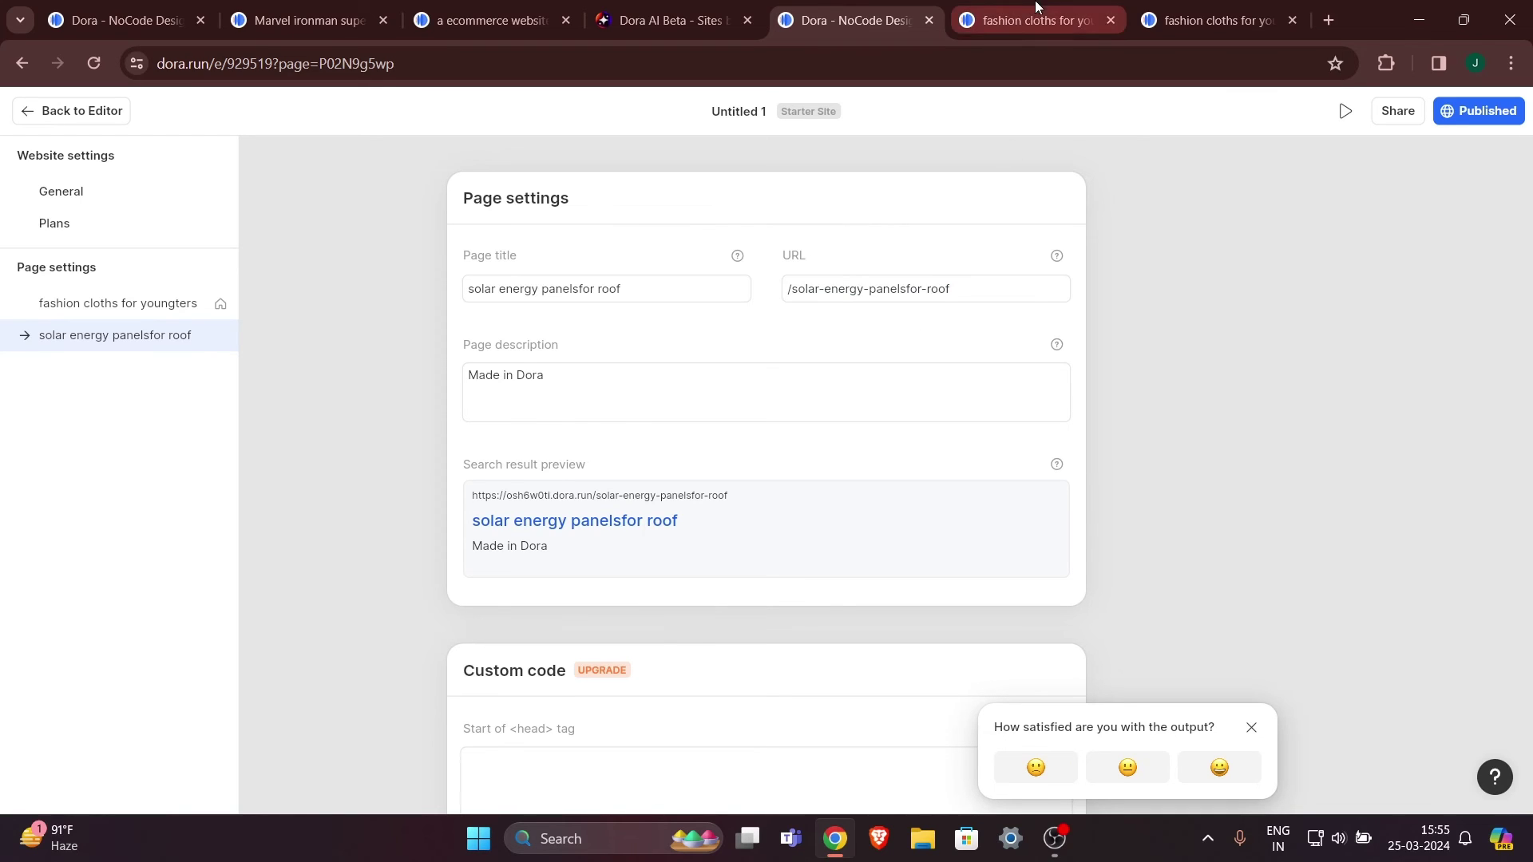
pyautogui.click(1170, 7)
pyautogui.click(998, 63)
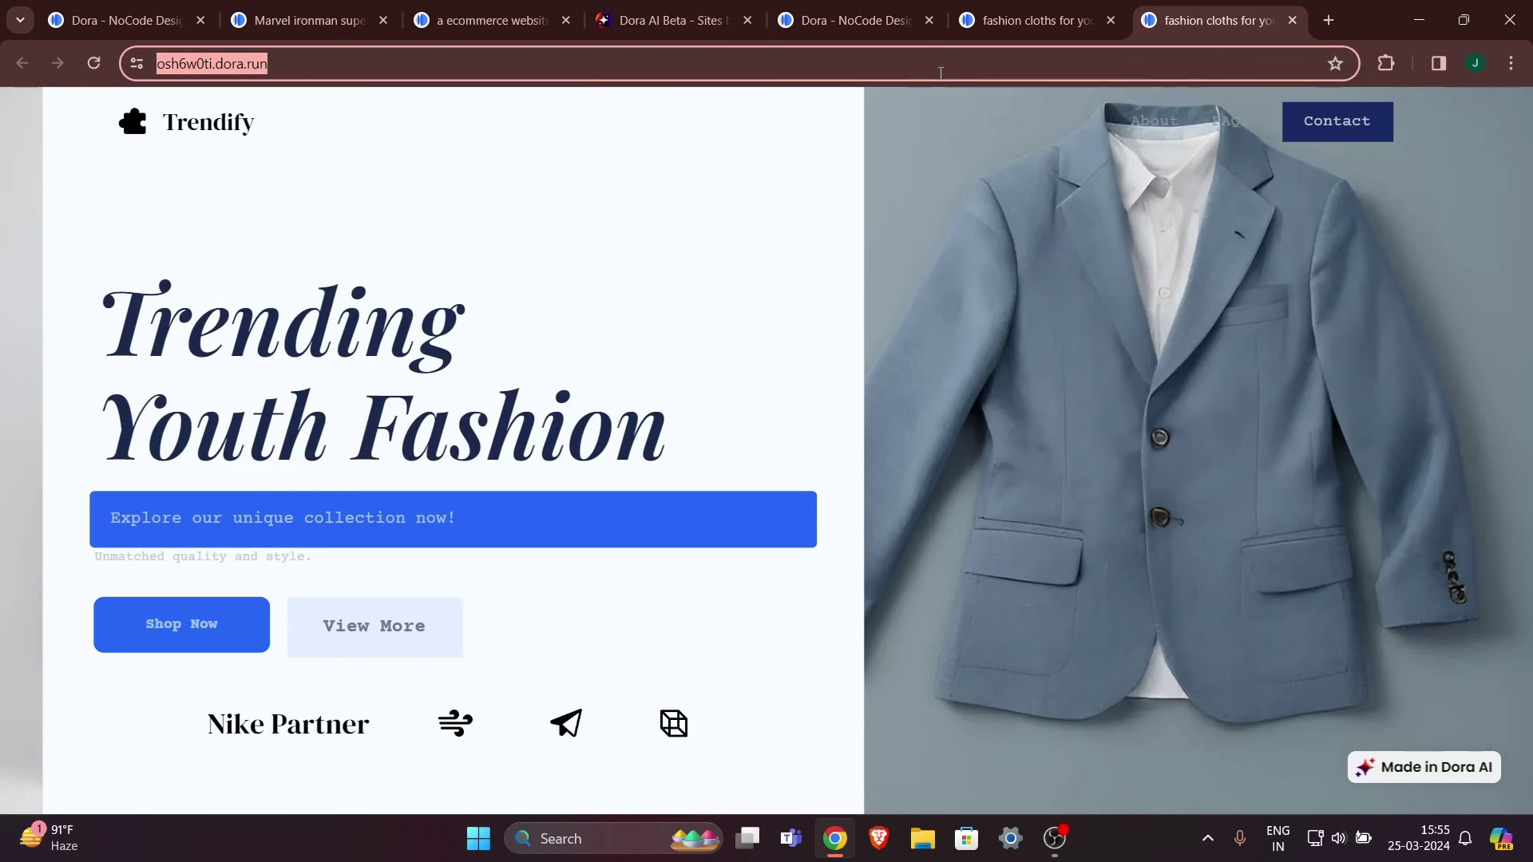
pyautogui.click(374, 63)
pyautogui.write('//')
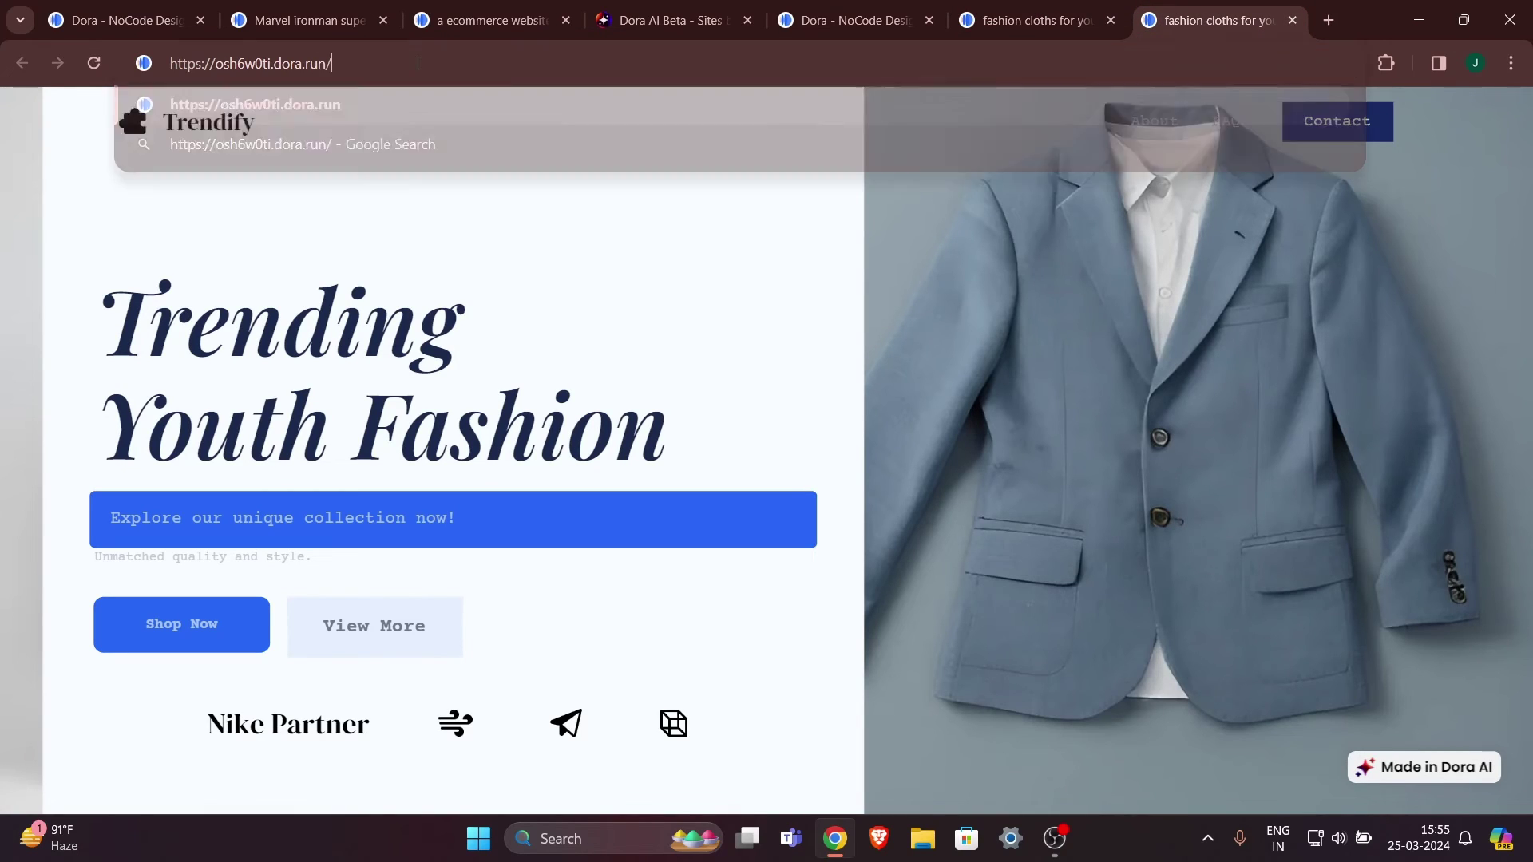
pyautogui.hotkey('ctrl', 'v')
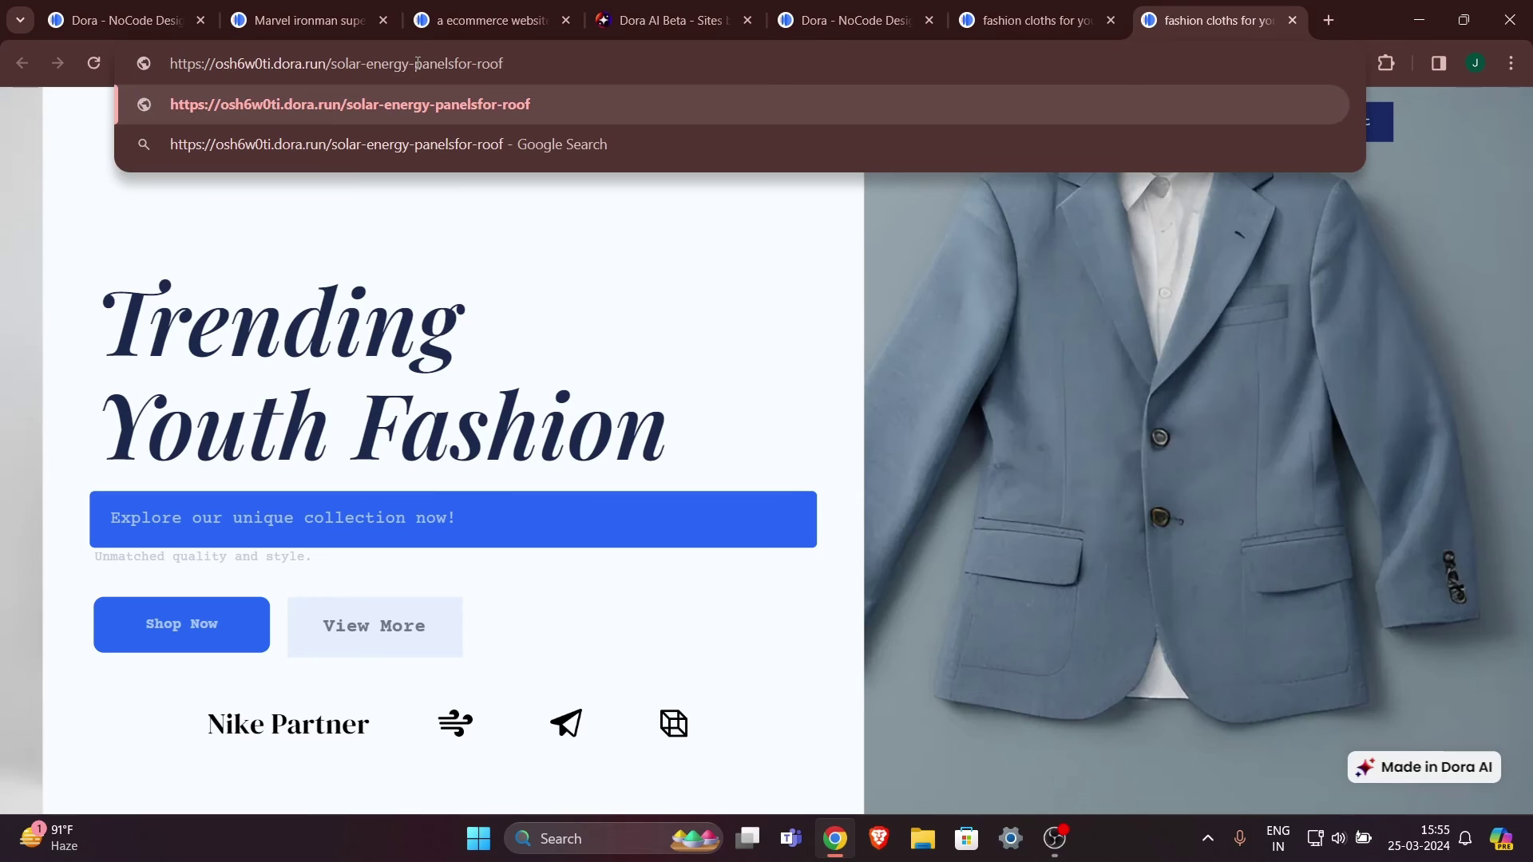
pyautogui.hotkey('ctrl', 'a')
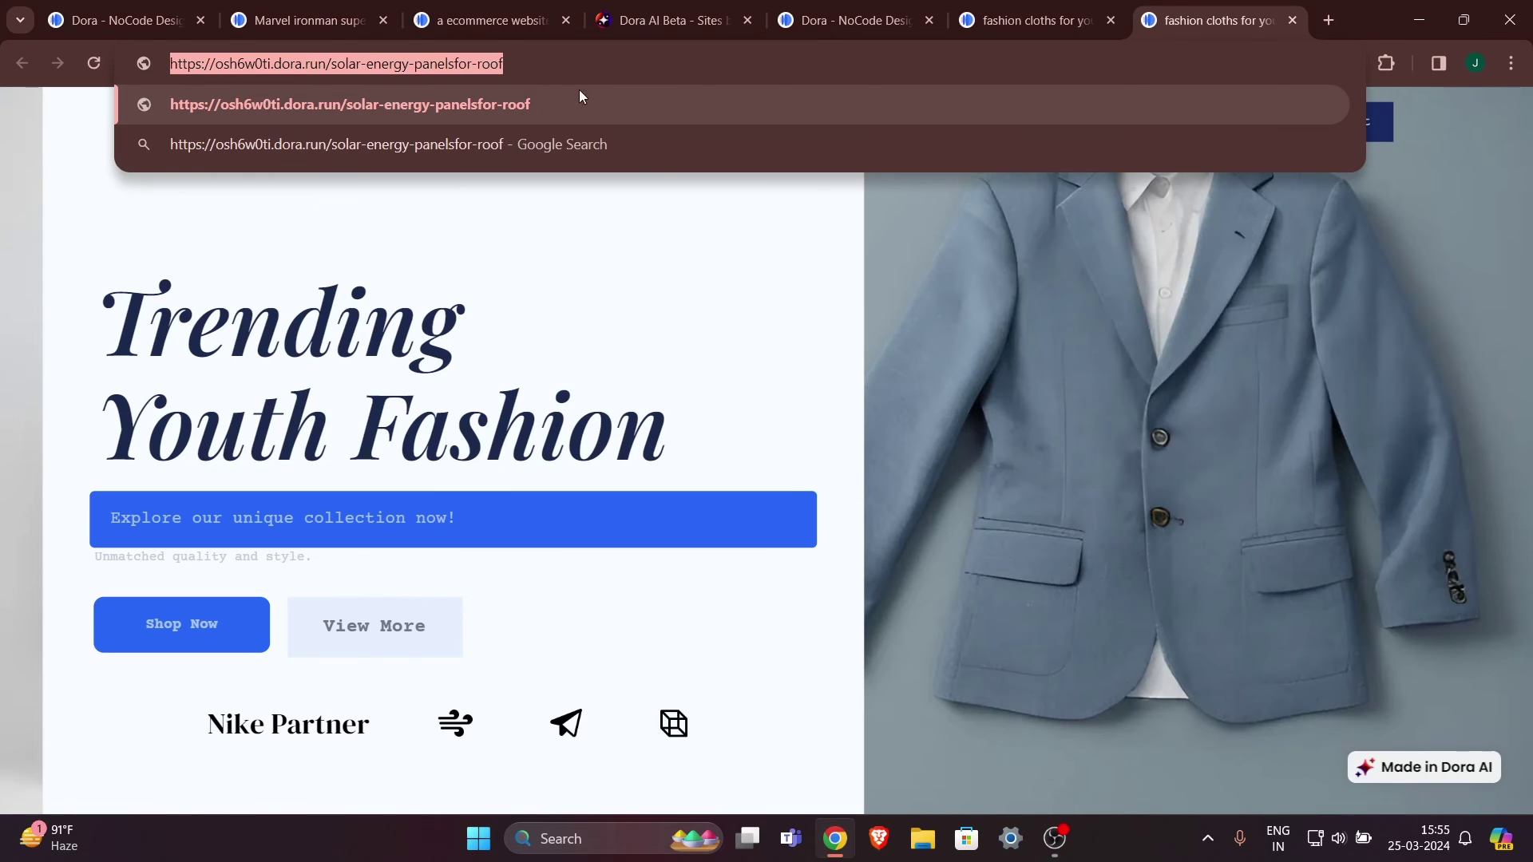
pyautogui.press('Return')
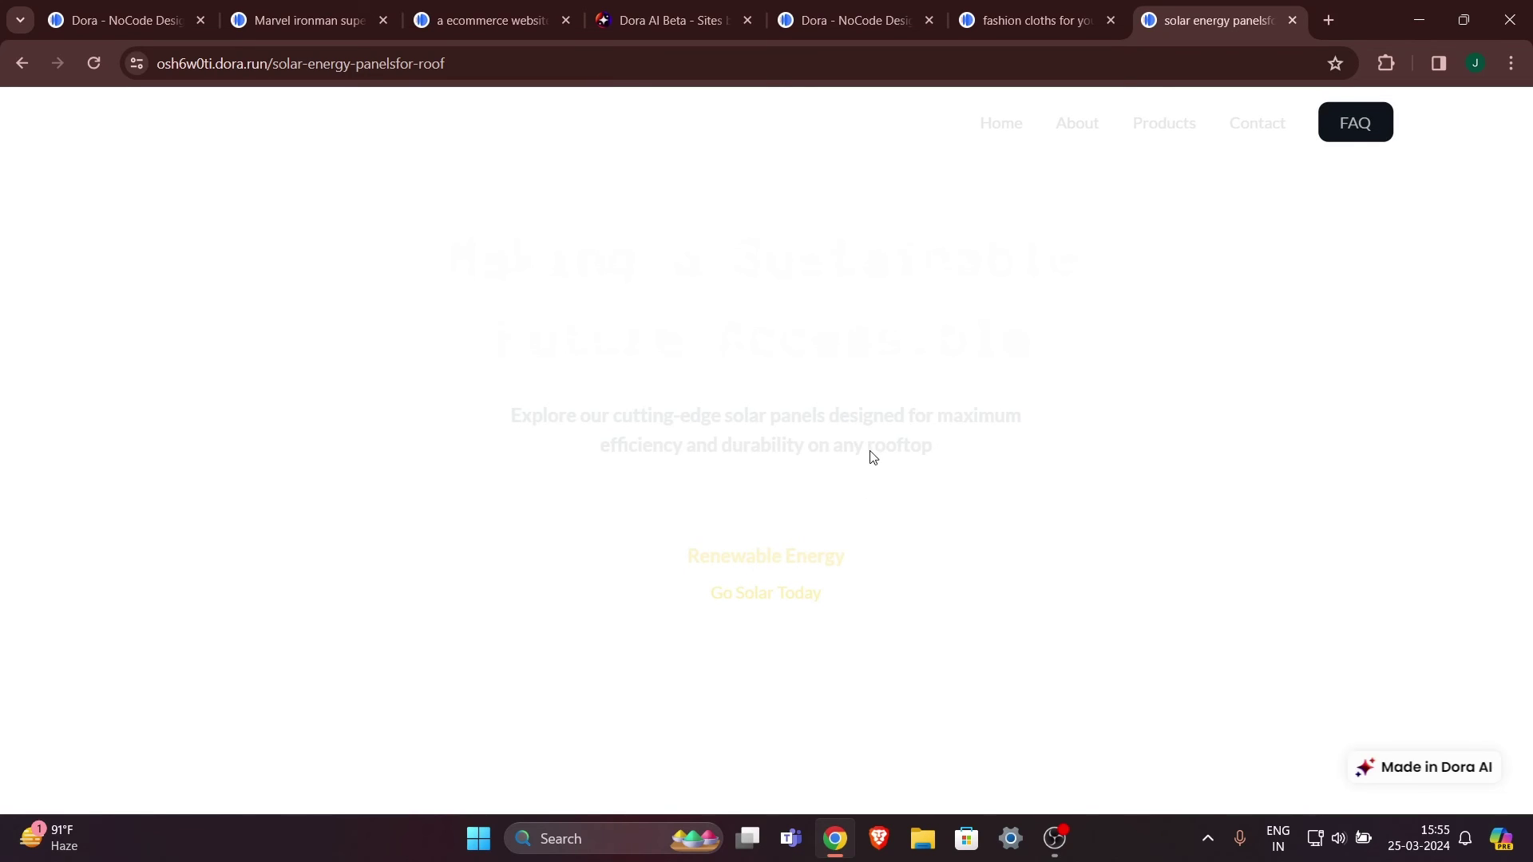
# Examine the published solar panel page from its hero section through the technology and news sections to the footer.
pyautogui.scroll(-1, 798, 453)
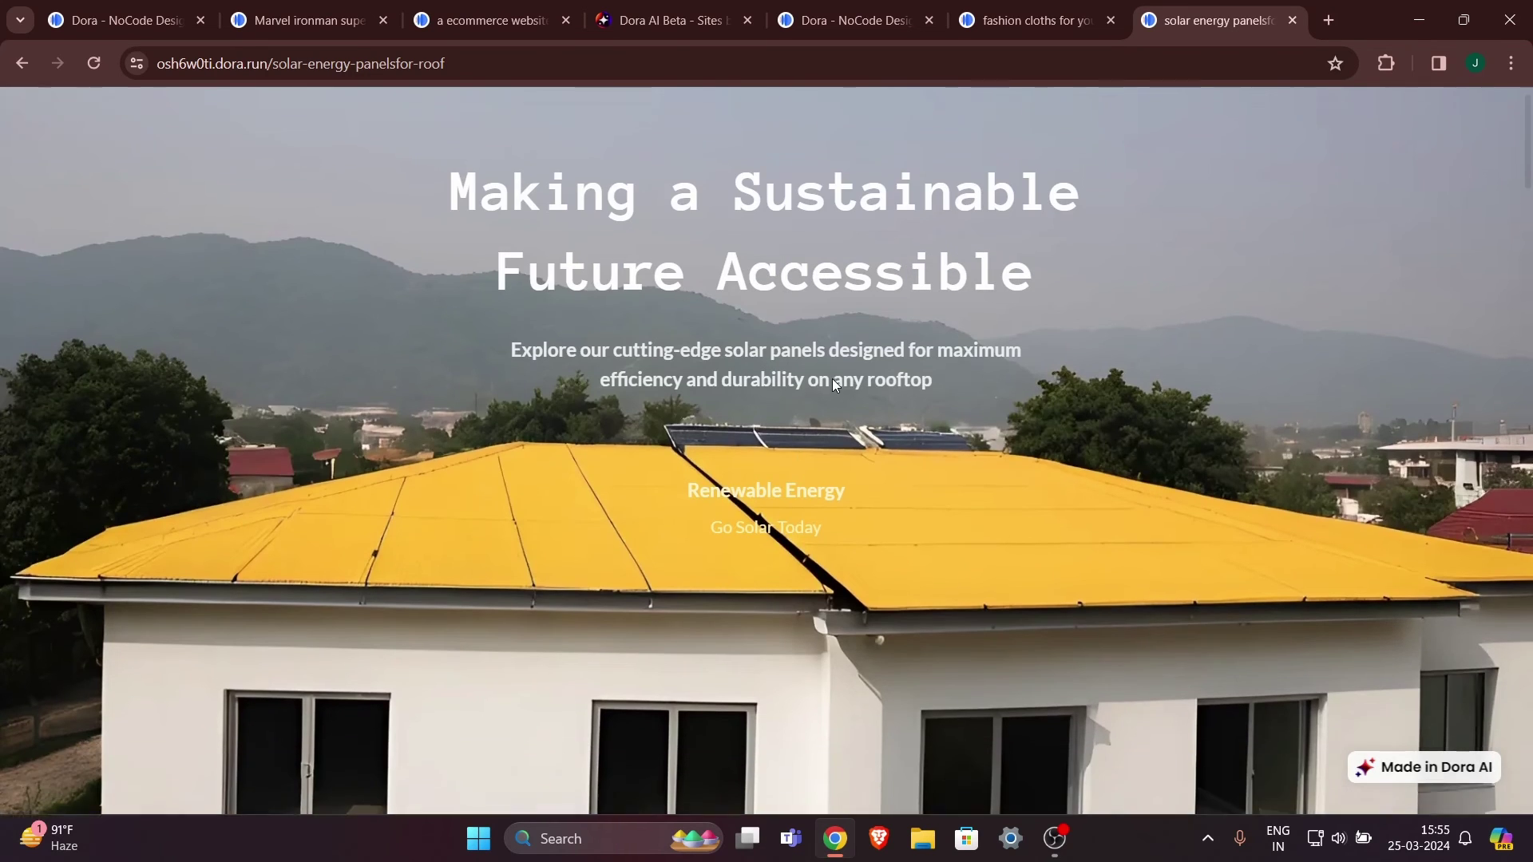
pyautogui.scroll(1, 832, 378)
pyautogui.scroll(-15, 931, 511)
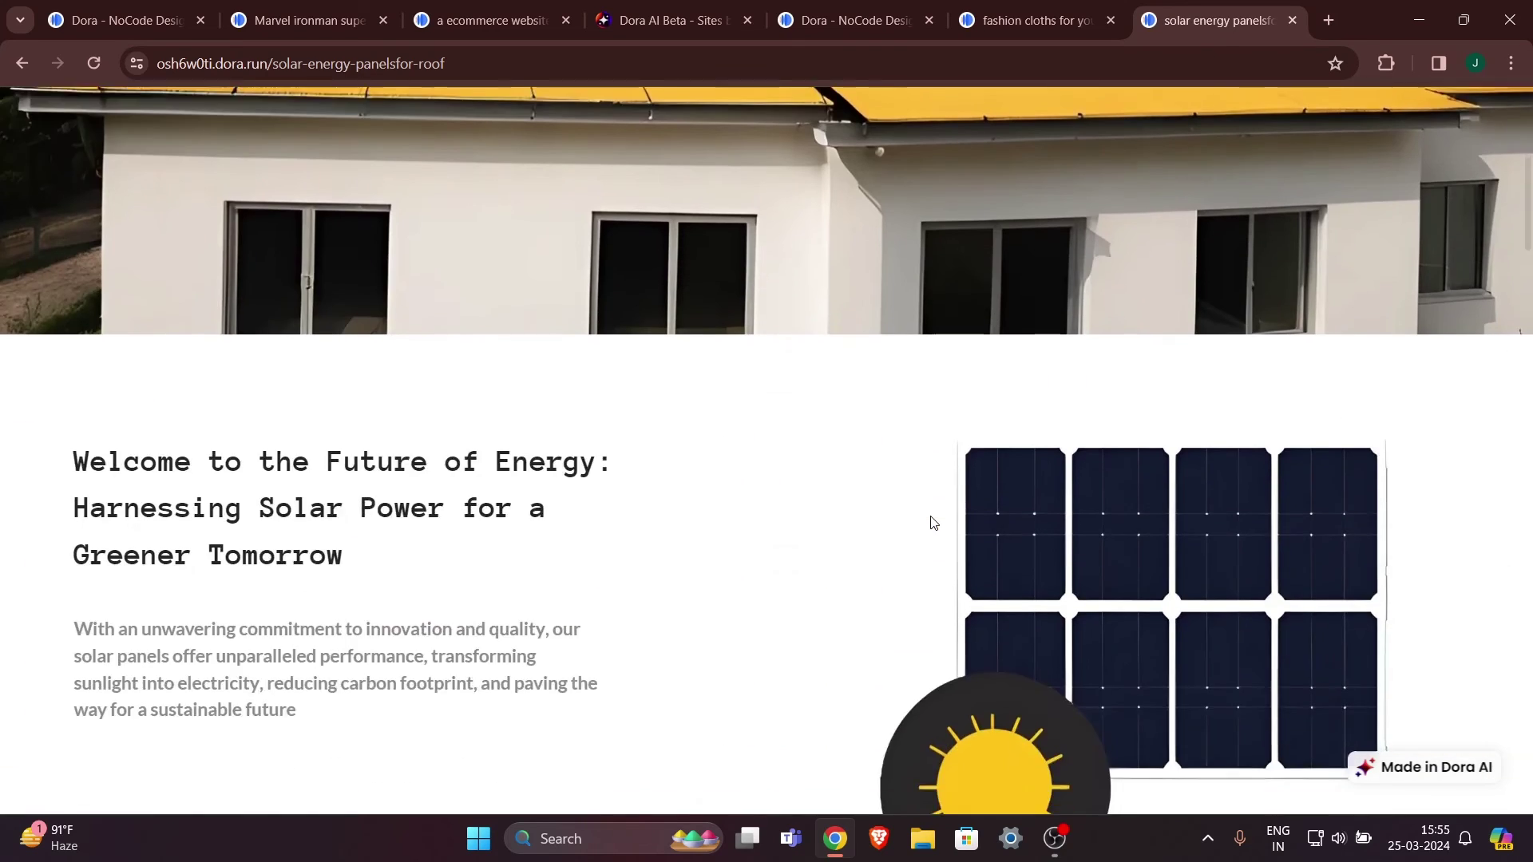
pyautogui.scroll(-1, 668, 550)
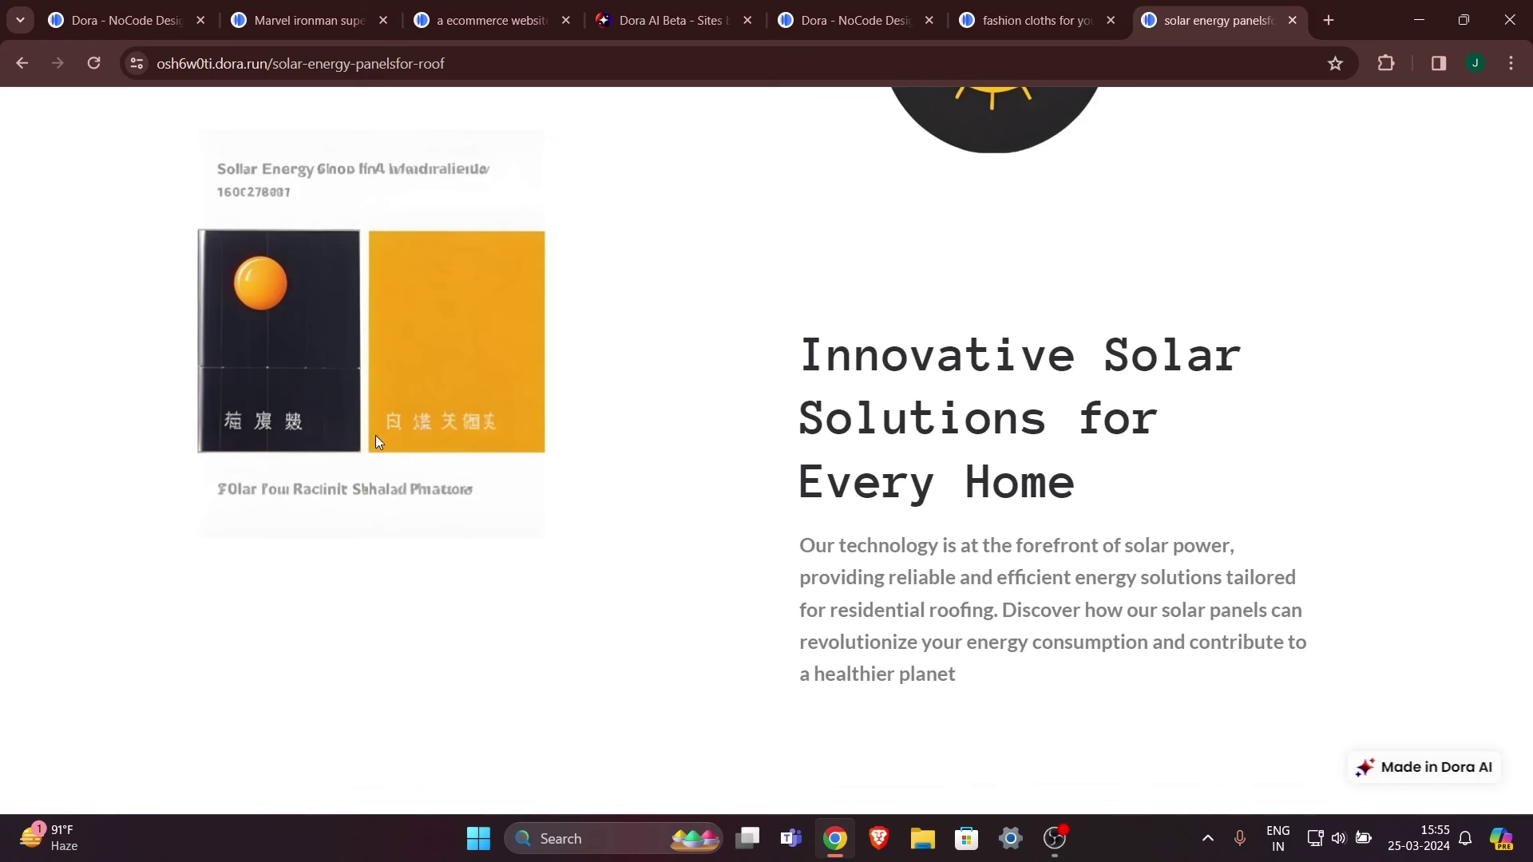
pyautogui.scroll(1, 641, 488)
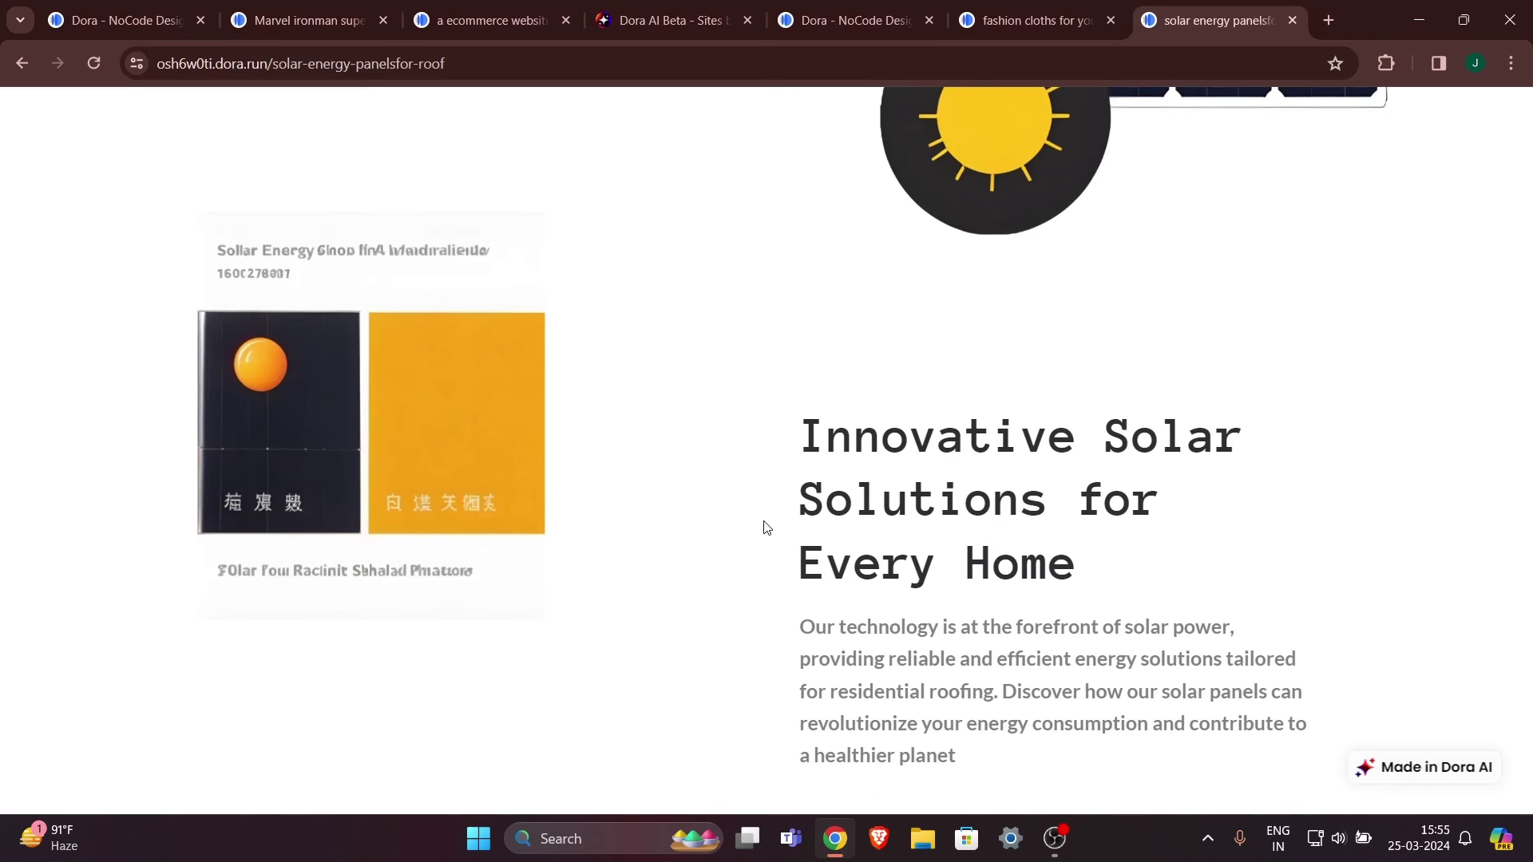
pyautogui.scroll(-15, 766, 526)
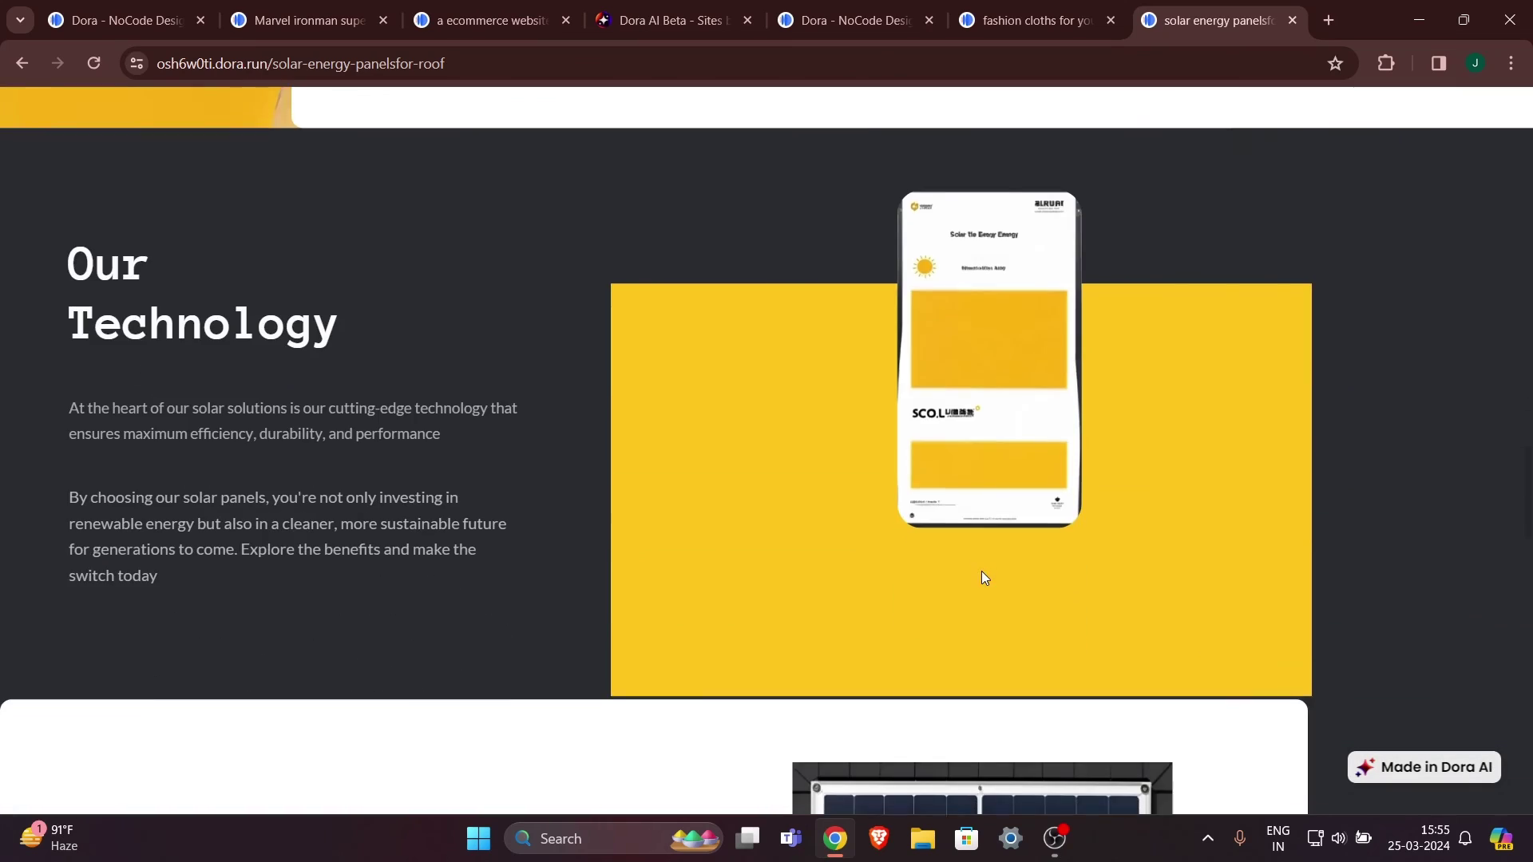
pyautogui.scroll(-15, 983, 576)
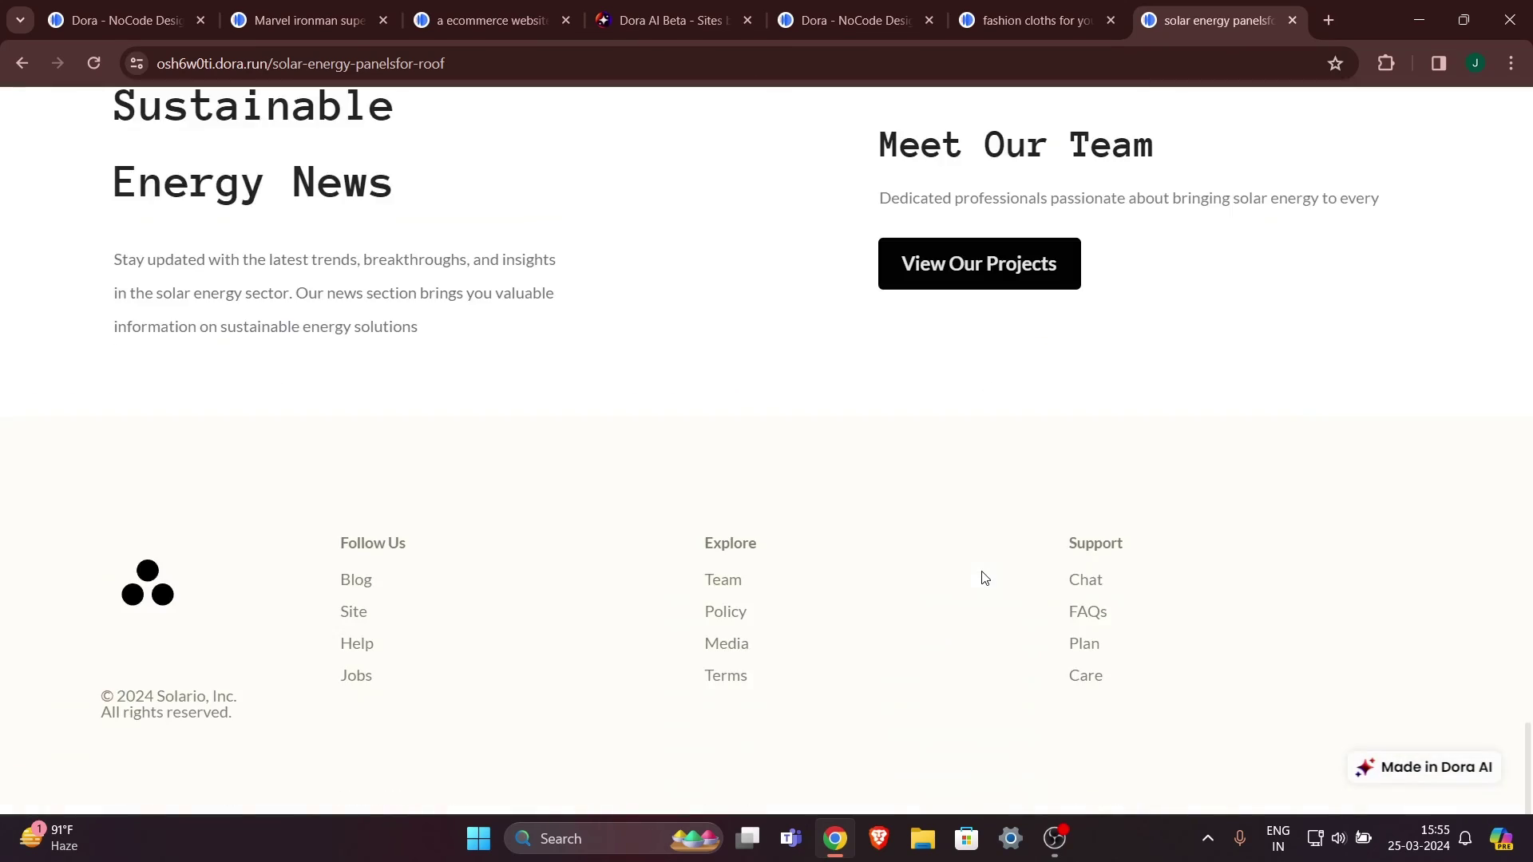
pyautogui.scroll(20, 984, 577)
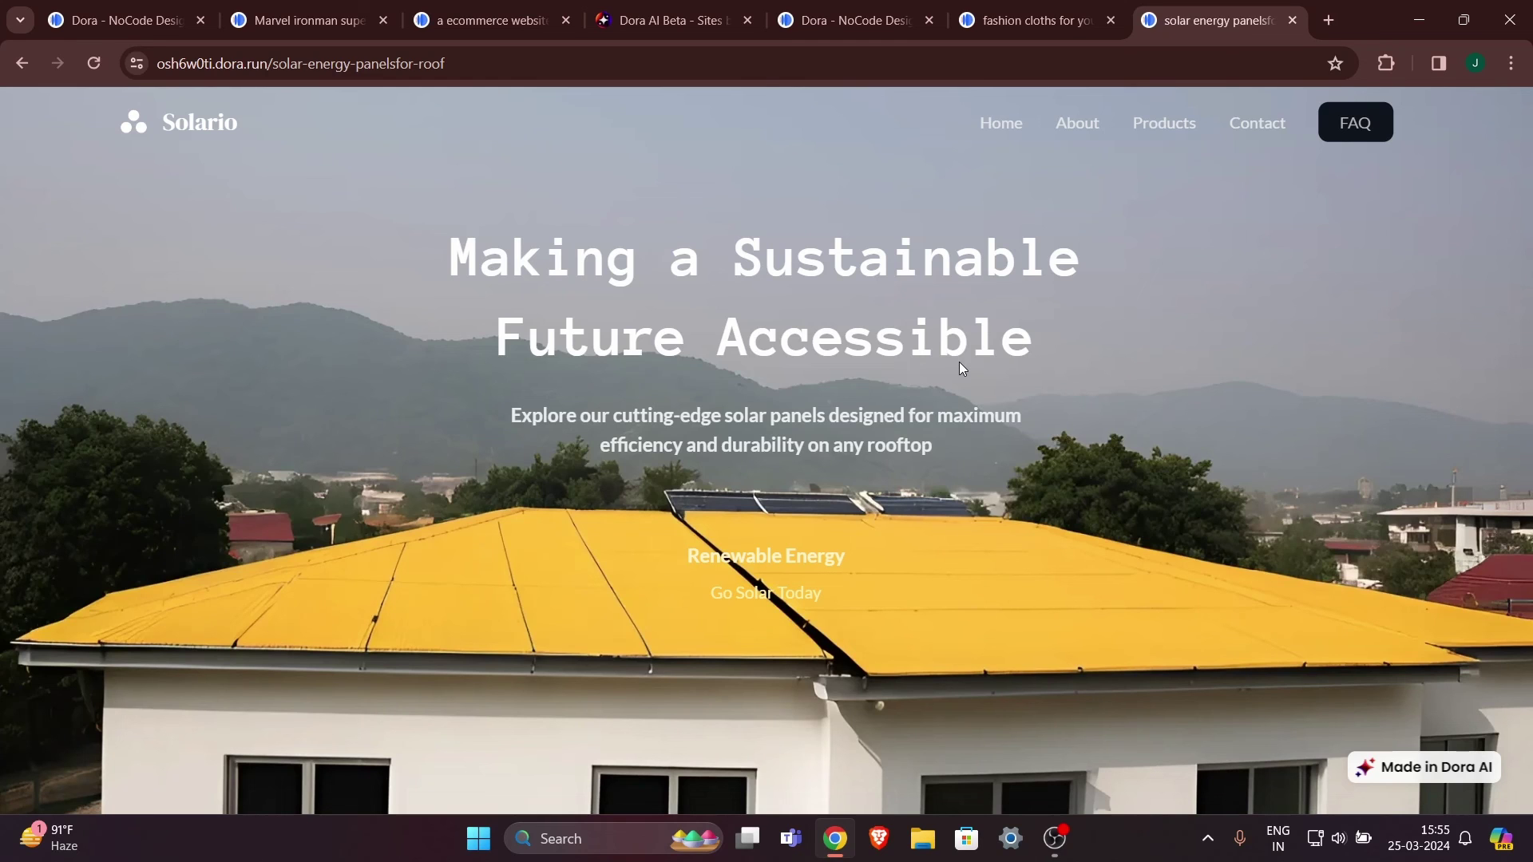
pyautogui.scroll(-6, 924, 477)
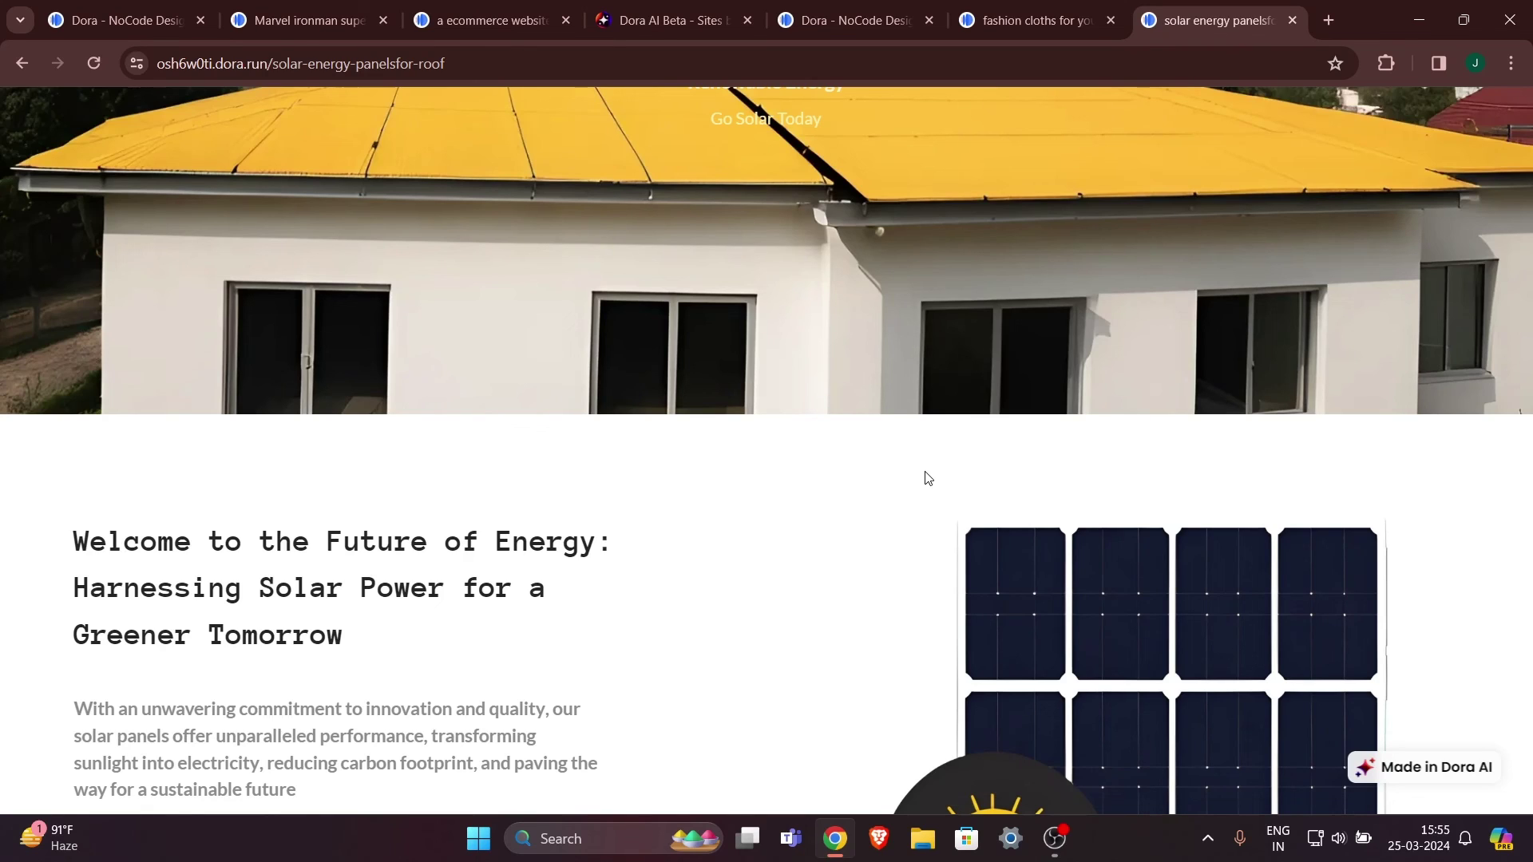
pyautogui.scroll(-6, 955, 620)
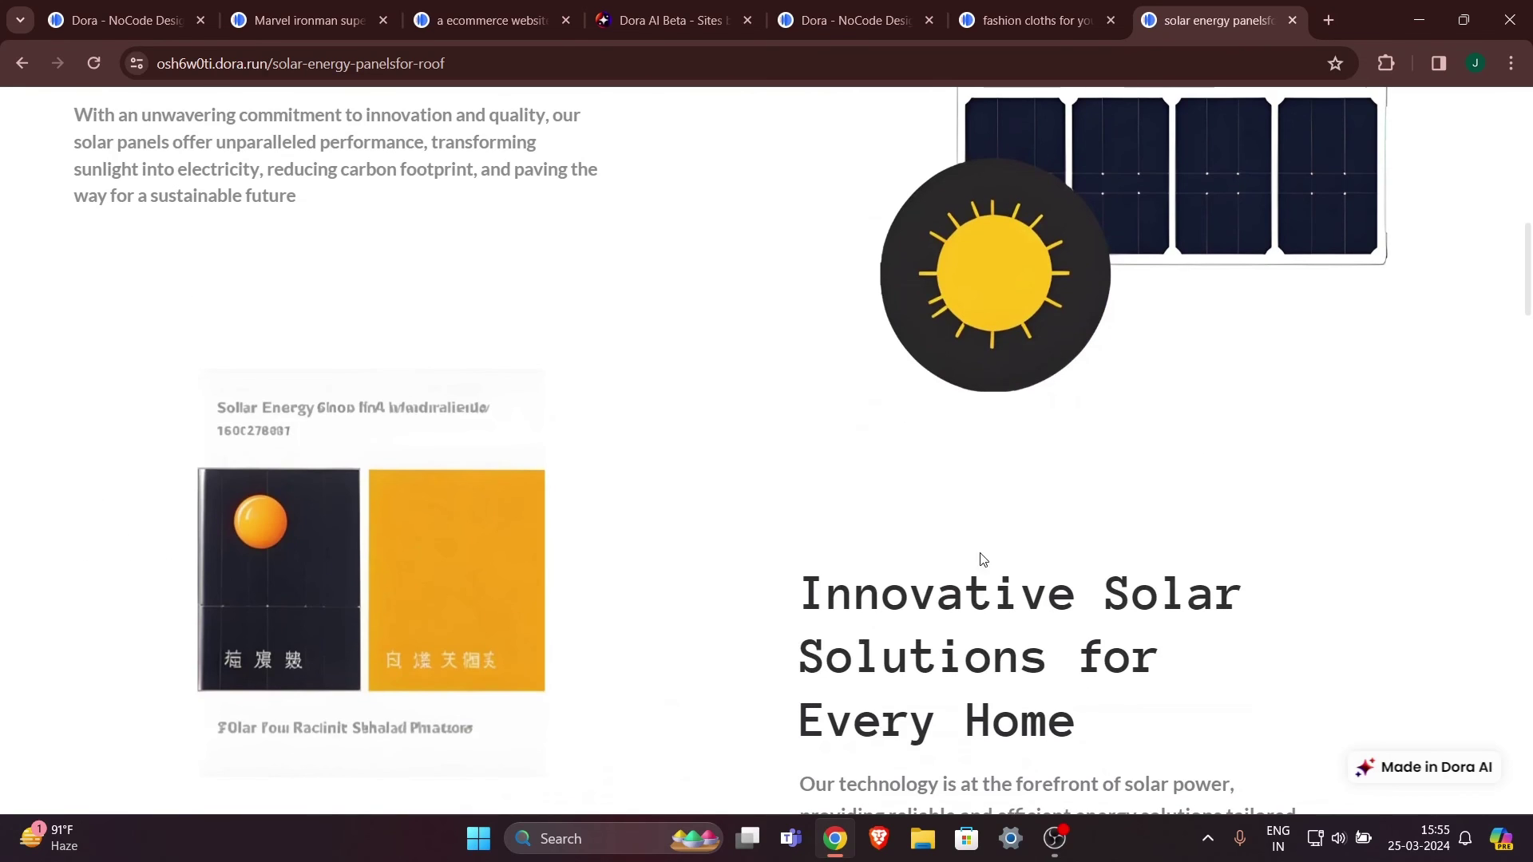
pyautogui.scroll(-12, 952, 595)
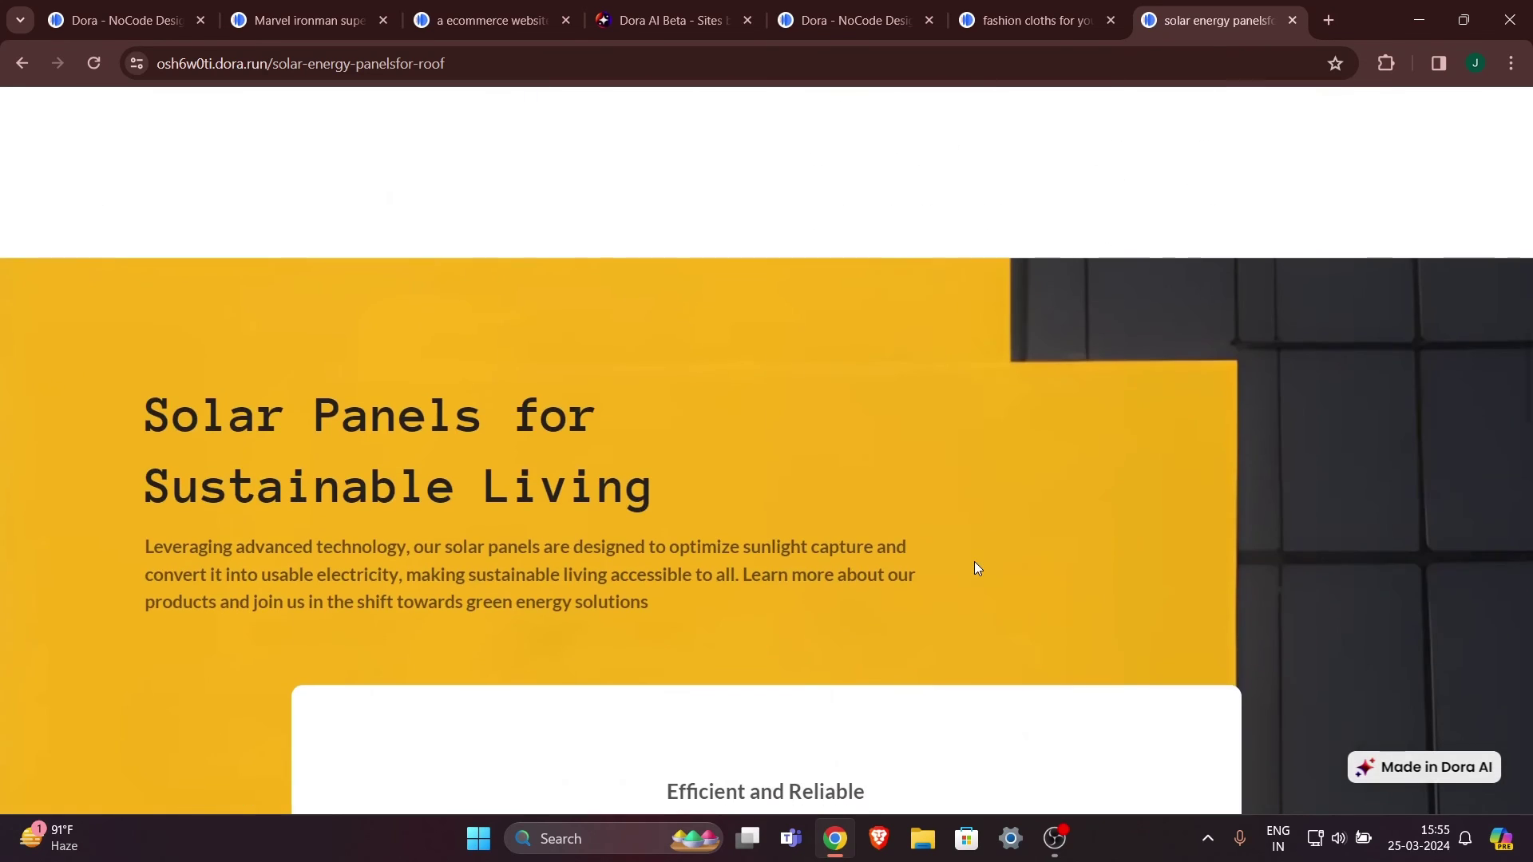
pyautogui.scroll(20, 983, 589)
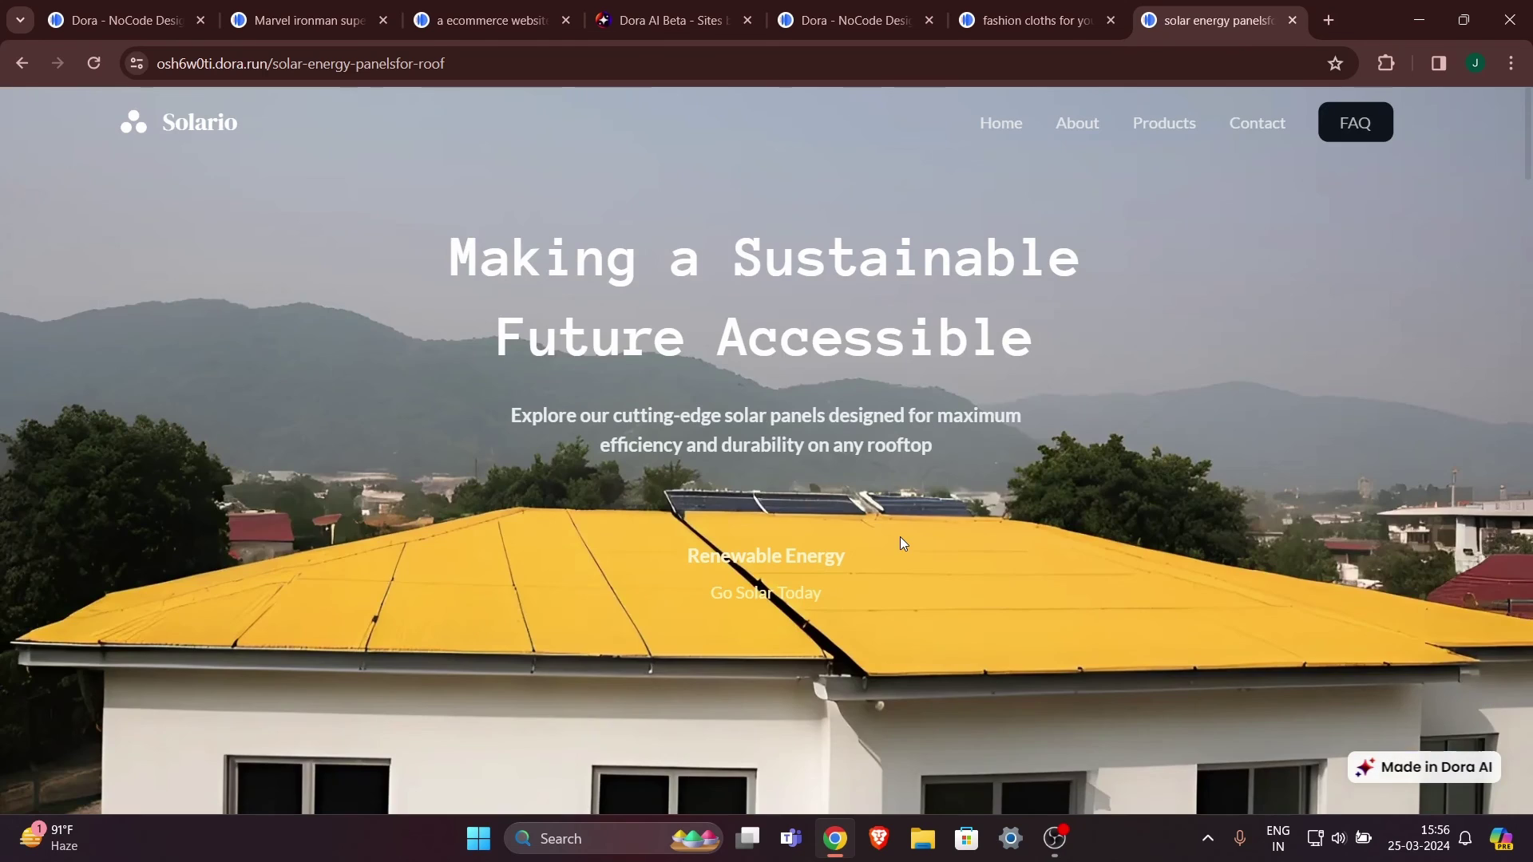